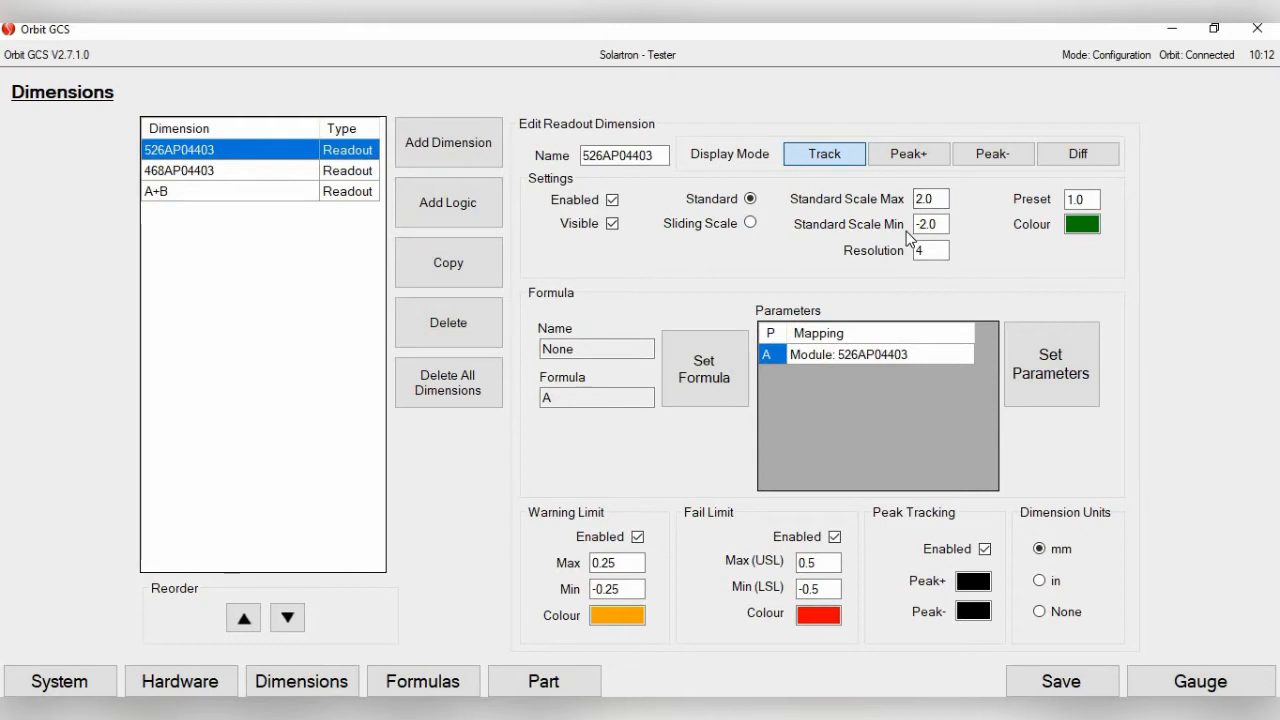
Review the scale, formula and limit settings of the first readout dimension and of the A+B dimension.
left_click(941, 198)
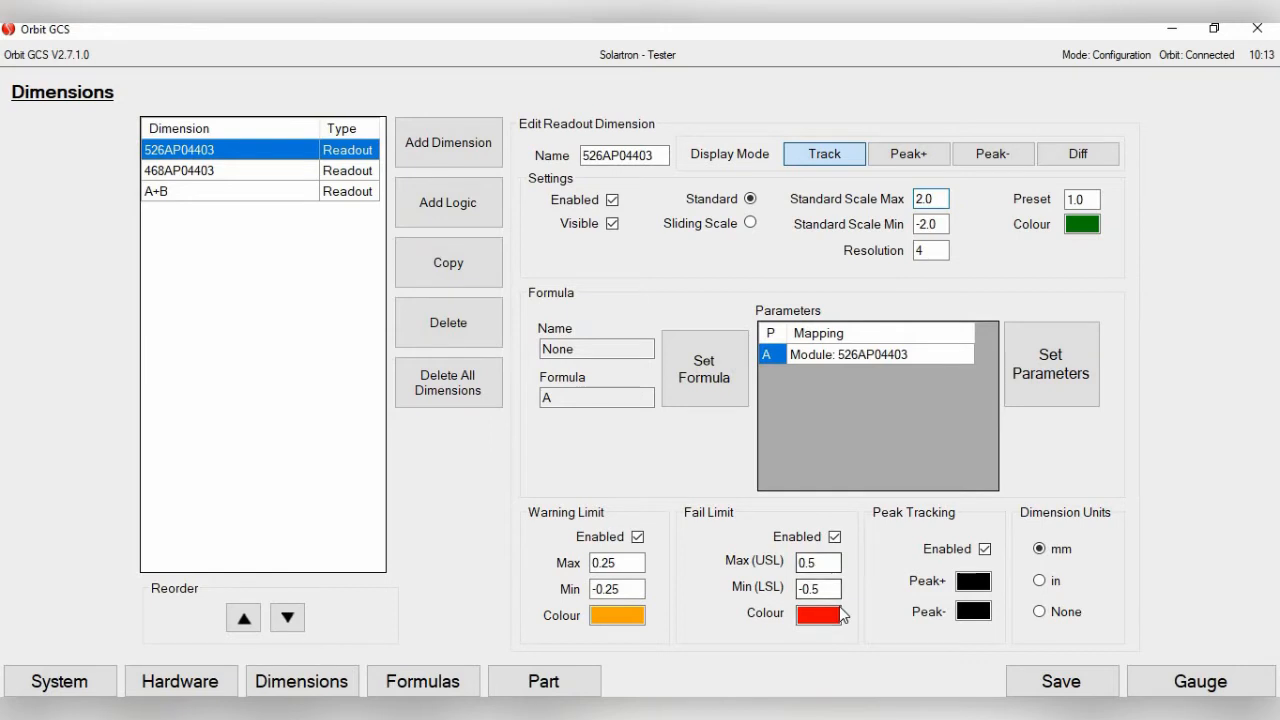
left_click(228, 200)
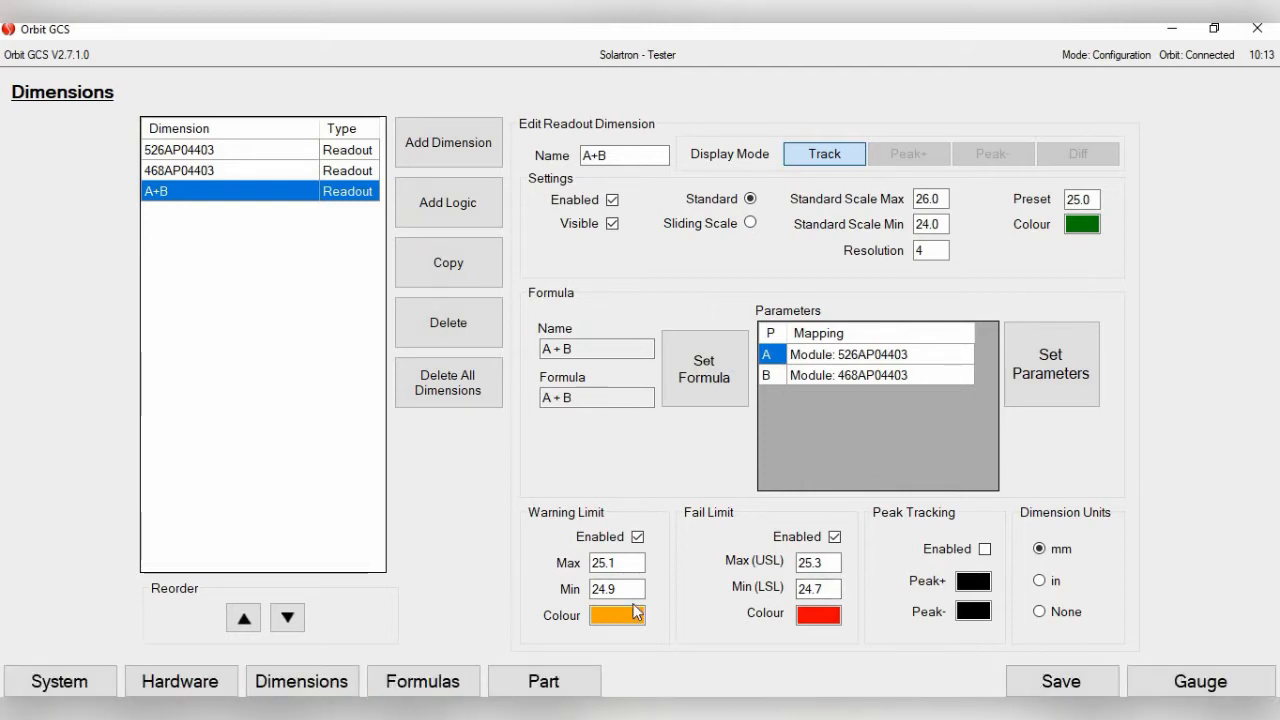
Create a new diagram from the diagram configuration in the part's screen layout settings.
left_click(537, 680)
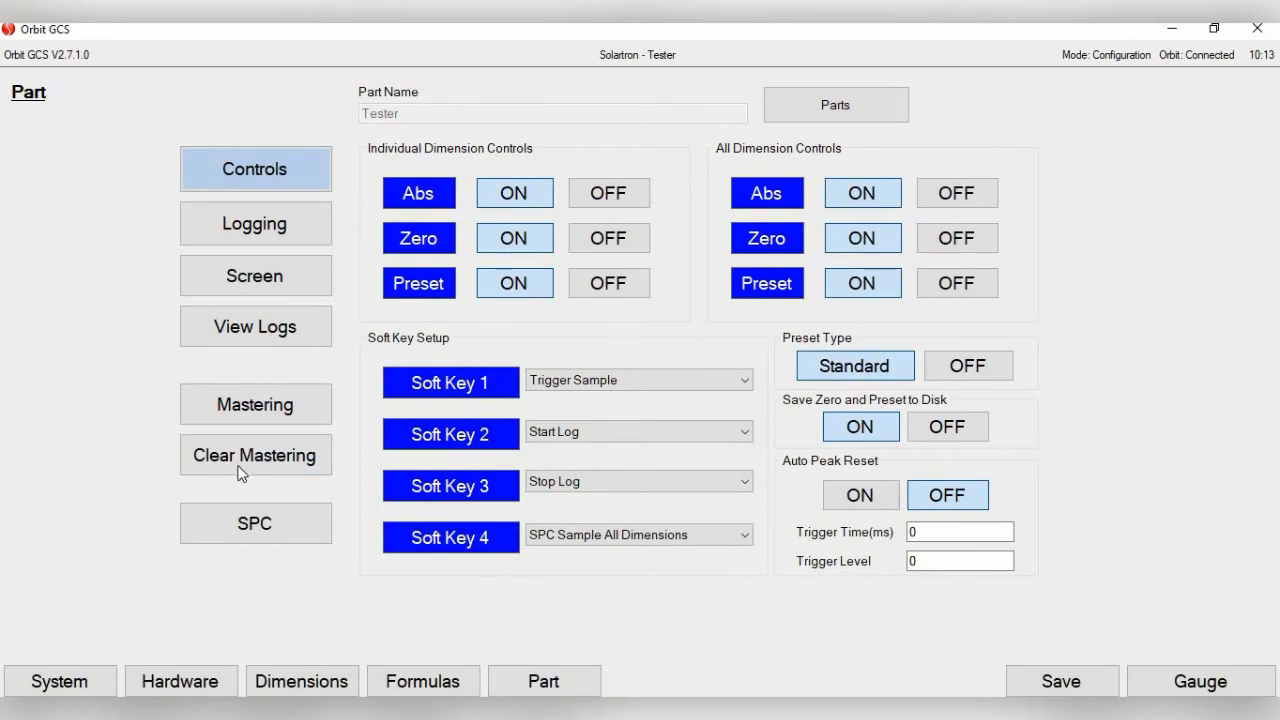
left_click(235, 285)
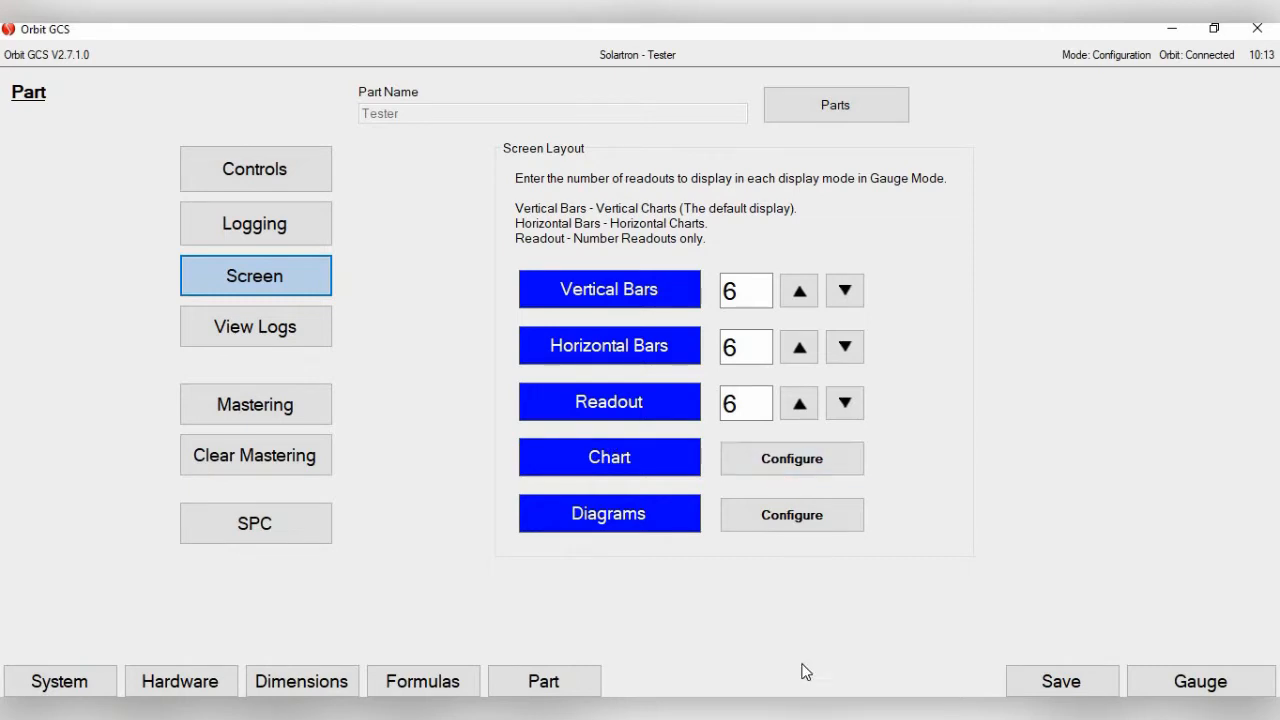
left_click(787, 517)
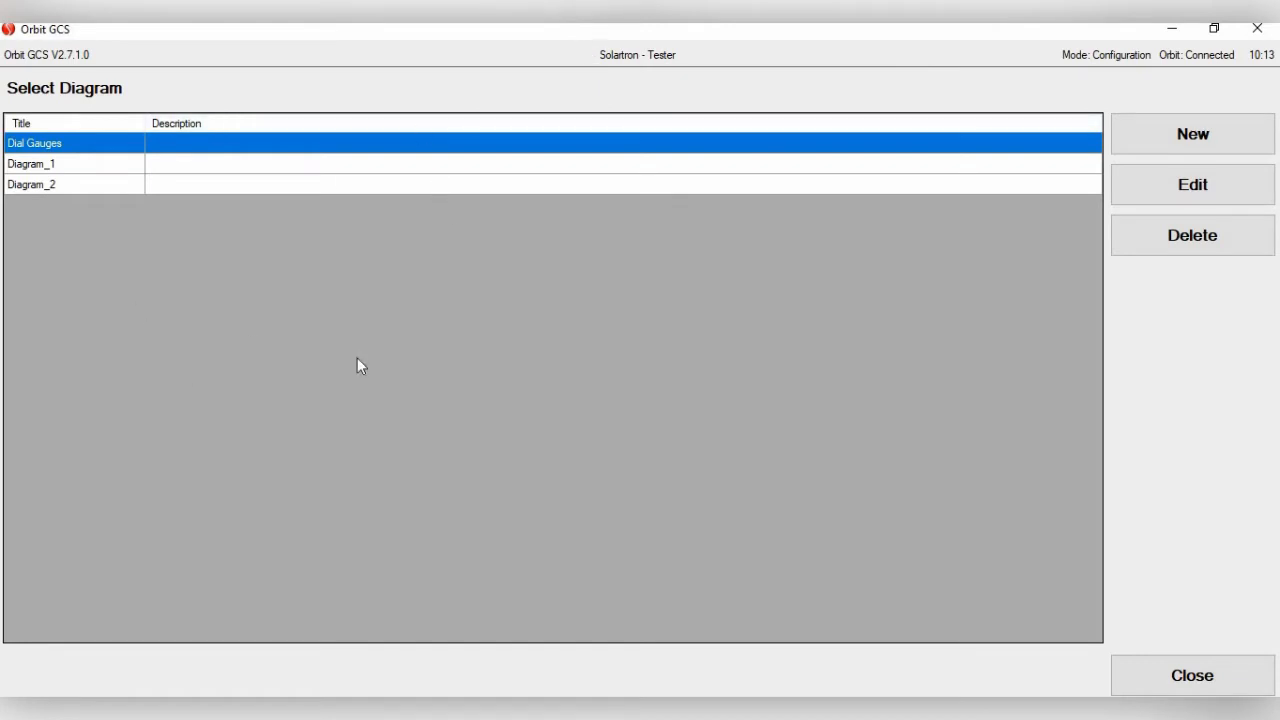
left_click(1188, 136)
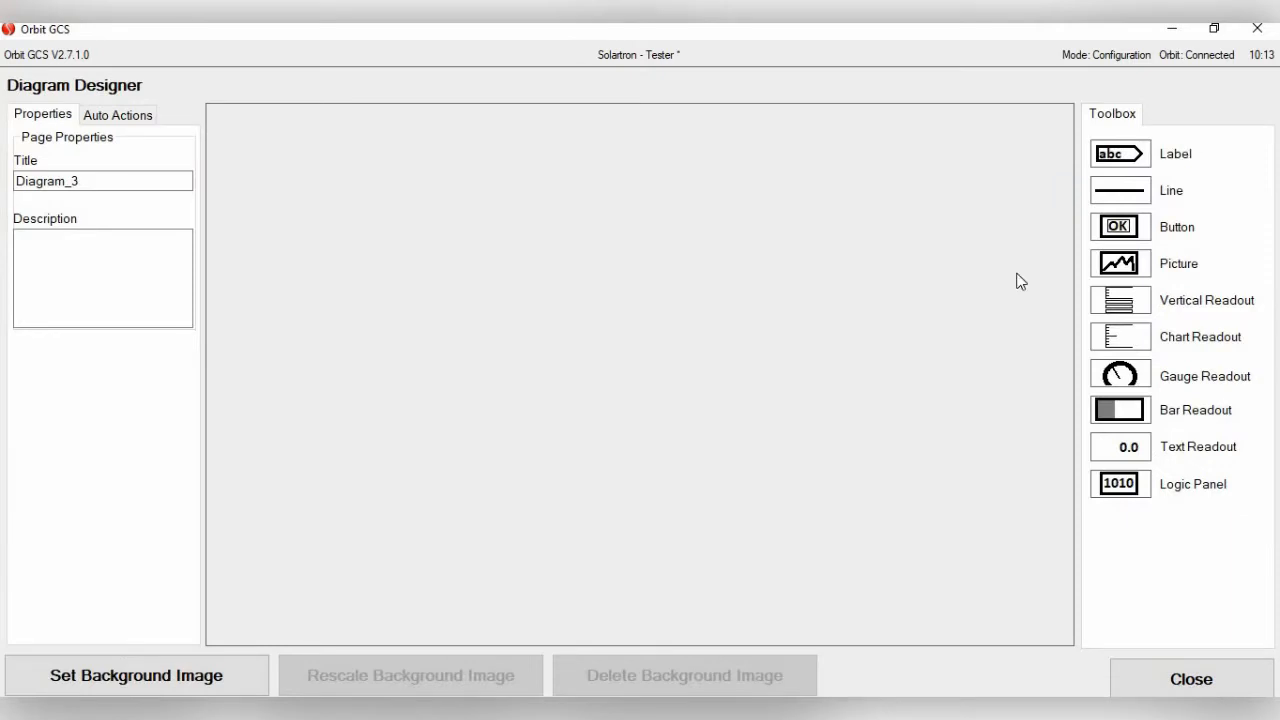
Title the diagram "25mm Check" and give it the description "25mm Check with +/- 0.3mm tolerance".
double_click(89, 180)
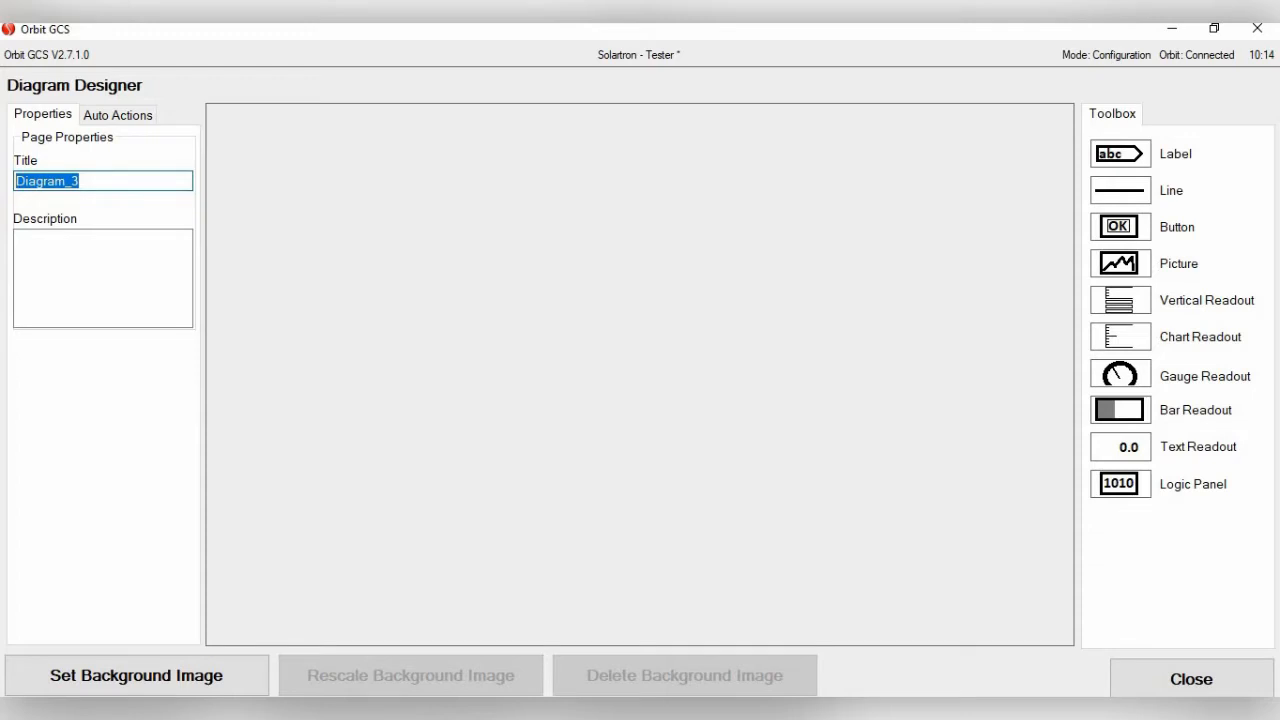
type("25")
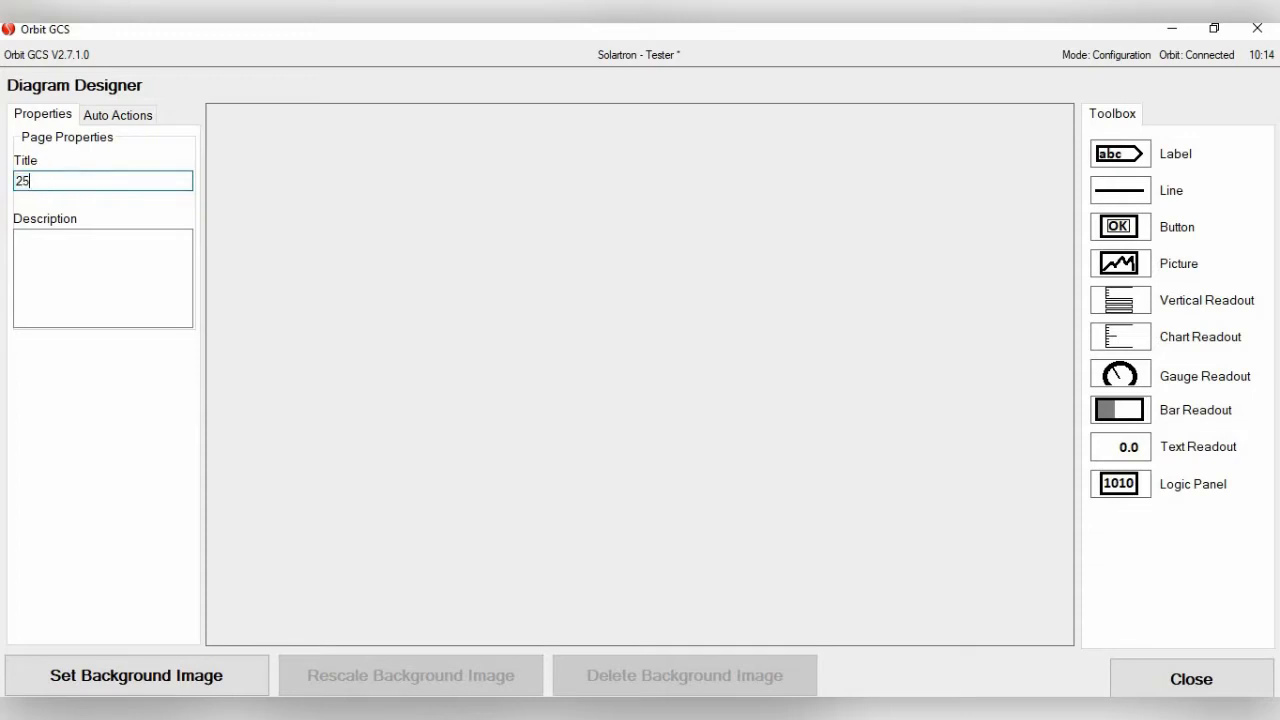
type("mm Check")
key("Tab")
type("25")
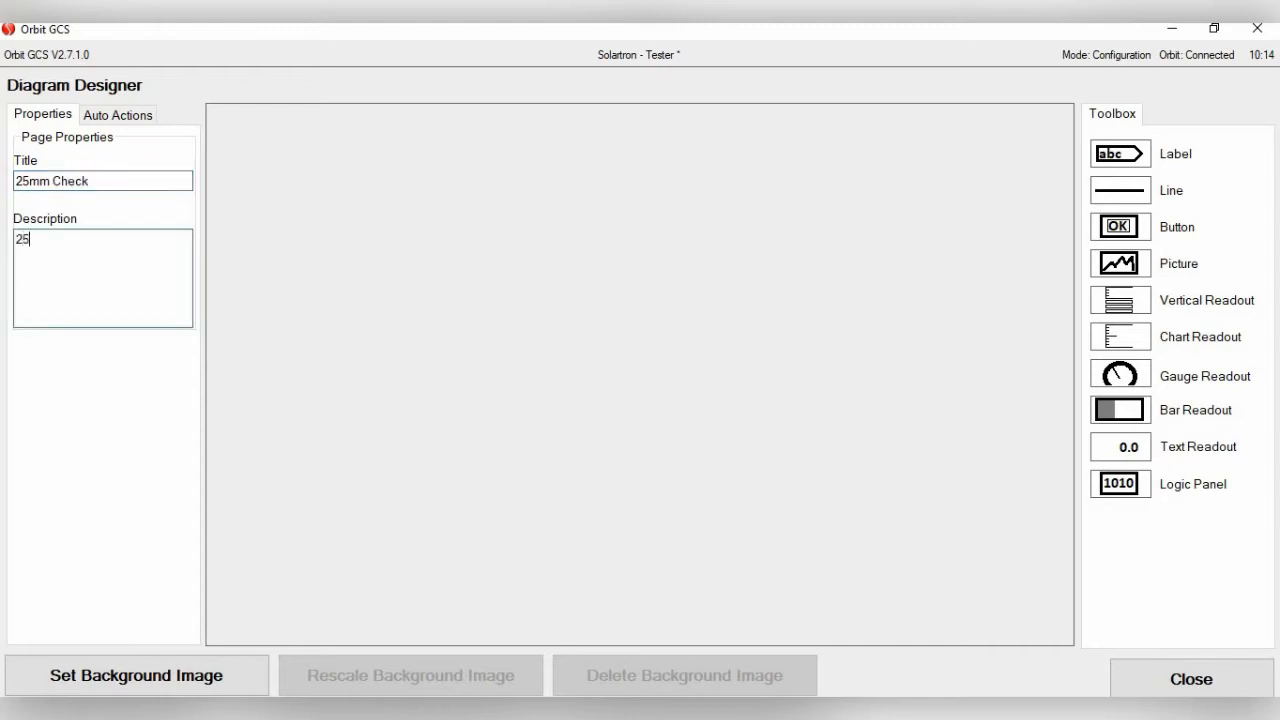
type("mm Check with ")
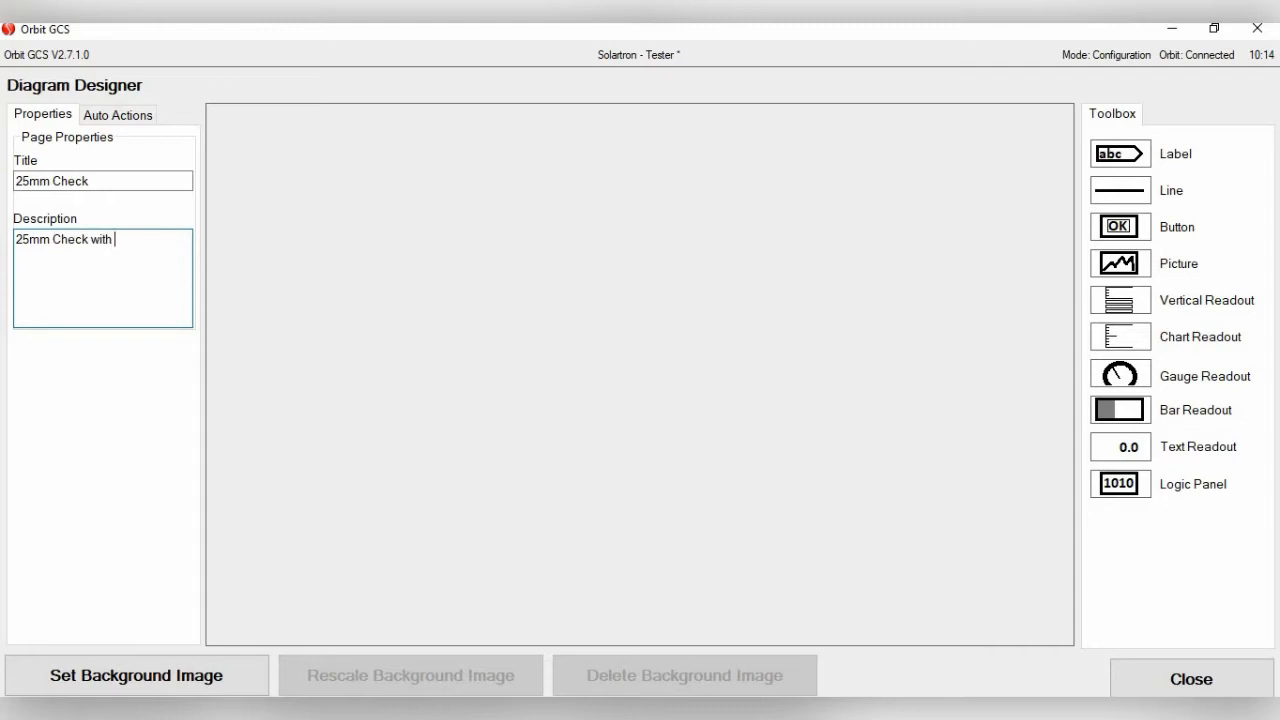
type("+/- 0.3mm tolerance")
Set the JPEG image "Gauge Pic" as the diagram's background and accept its rescaling.
left_click(160, 676)
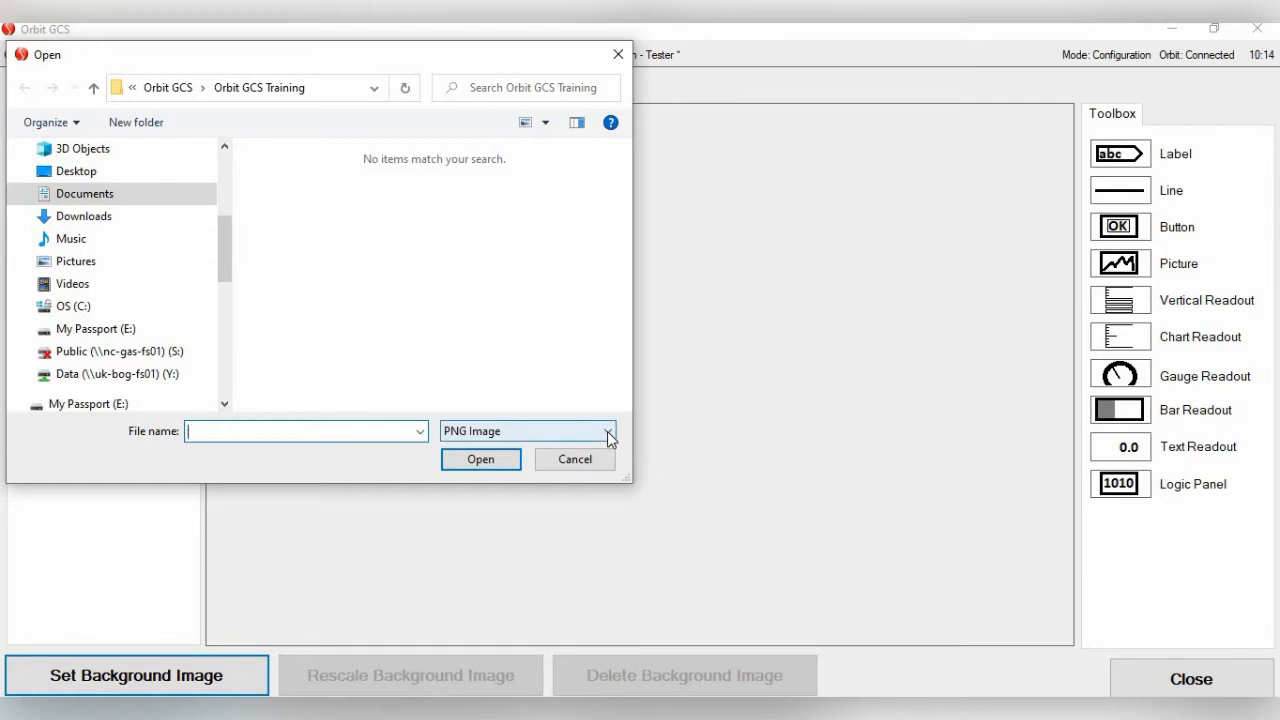
left_click(607, 431)
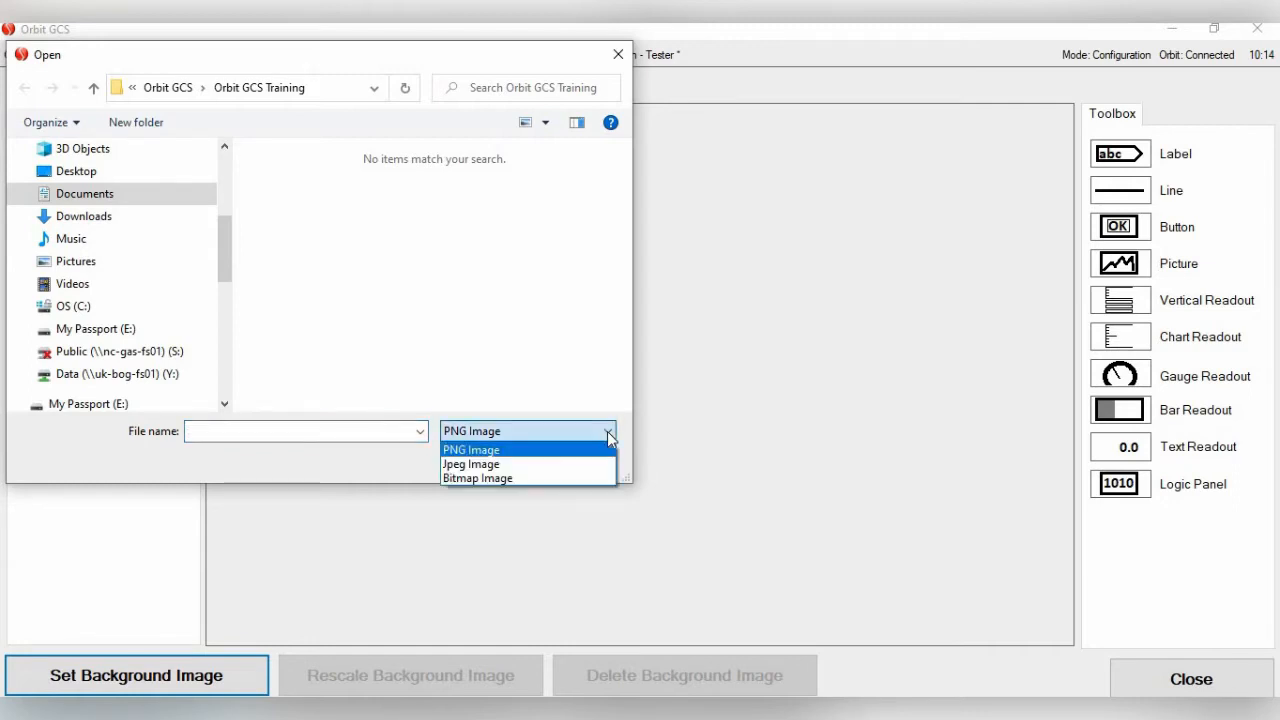
left_click(528, 464)
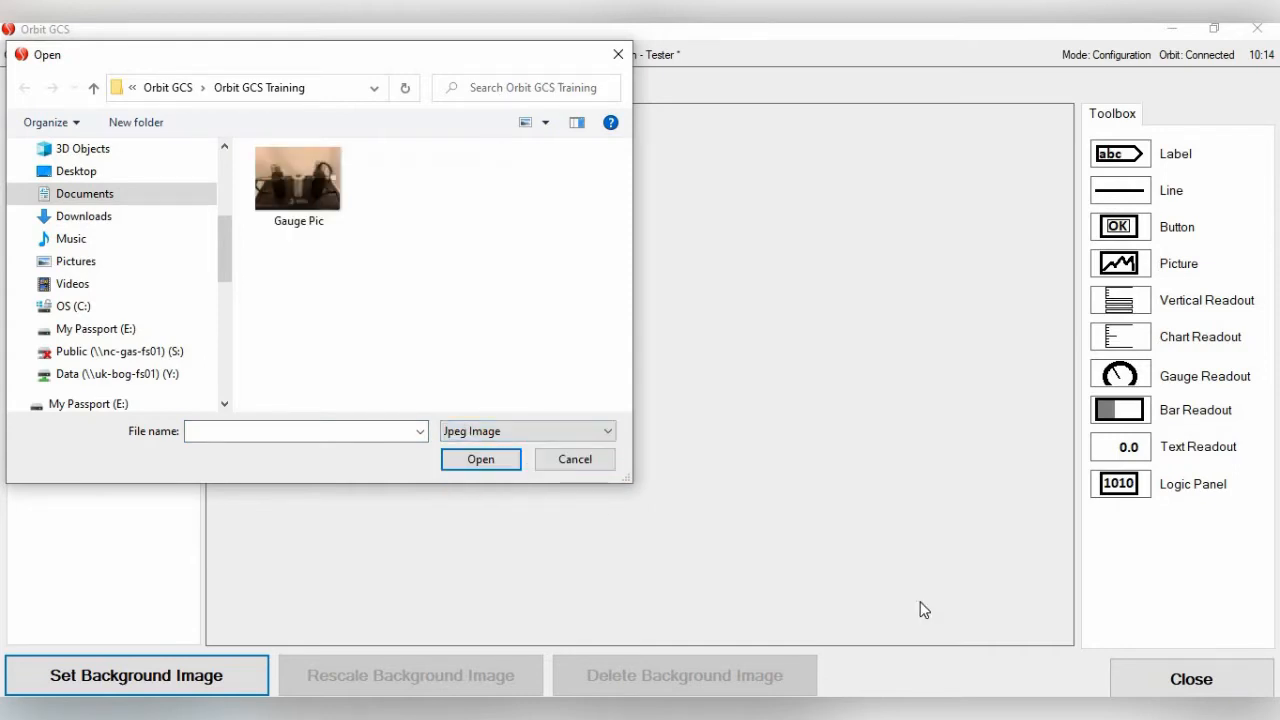
double_click(332, 186)
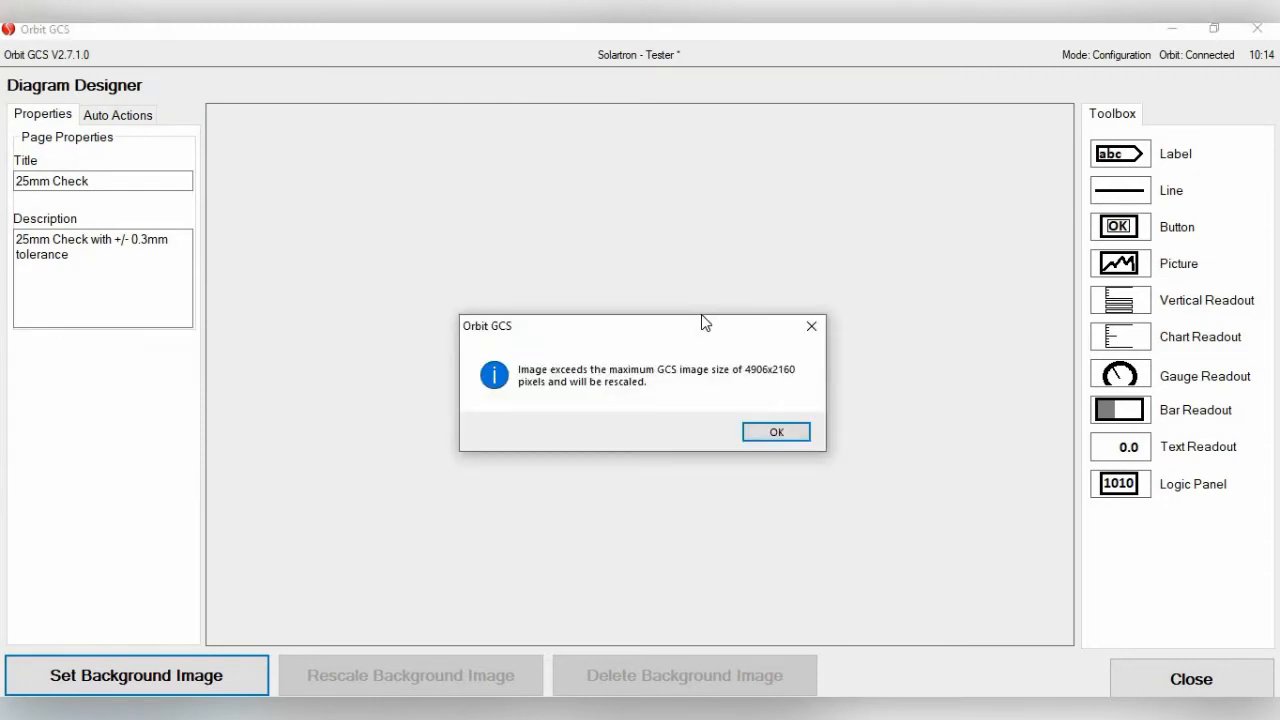
left_click(776, 433)
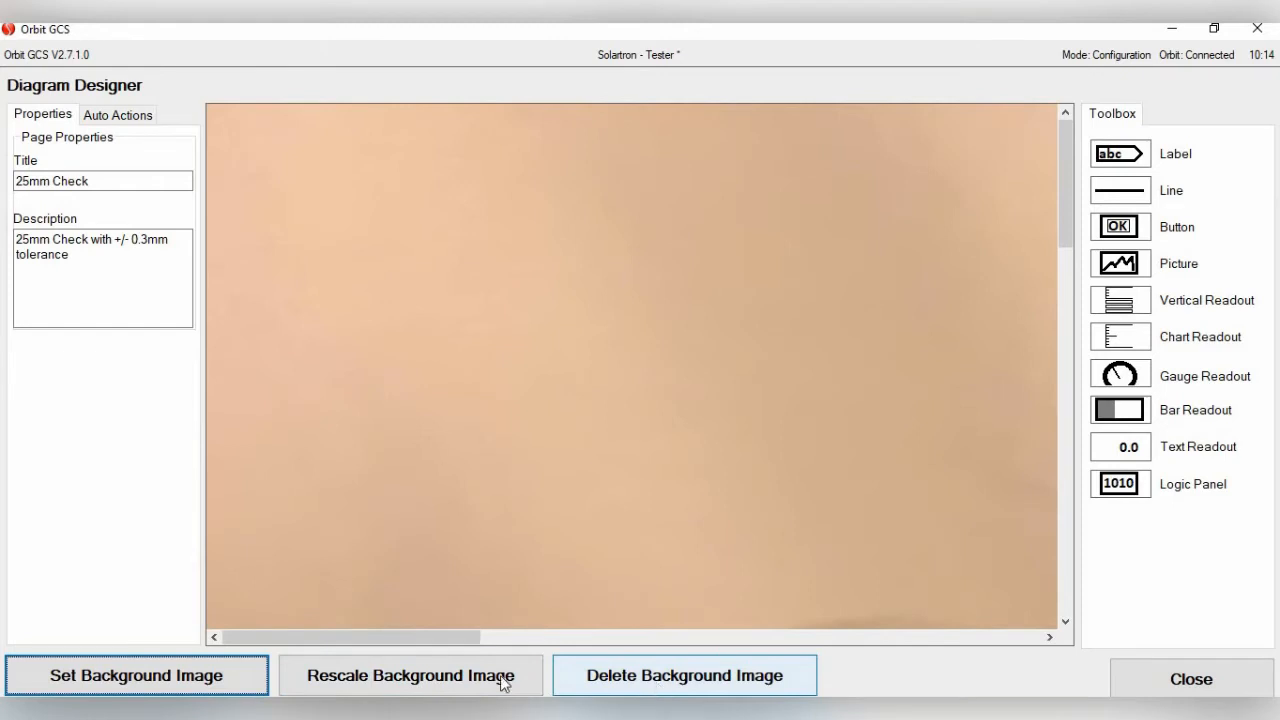
Rescale the background image to fit the screen at 1168 by 621.
left_click(406, 686)
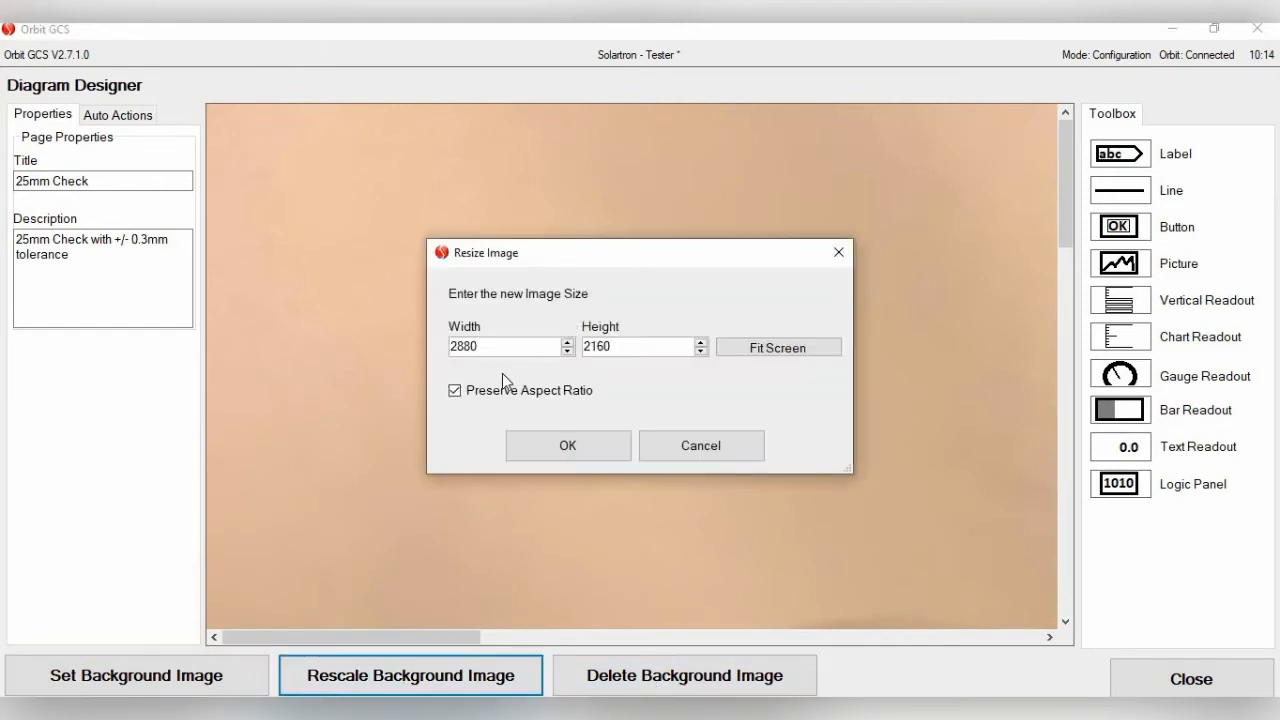
left_click(771, 358)
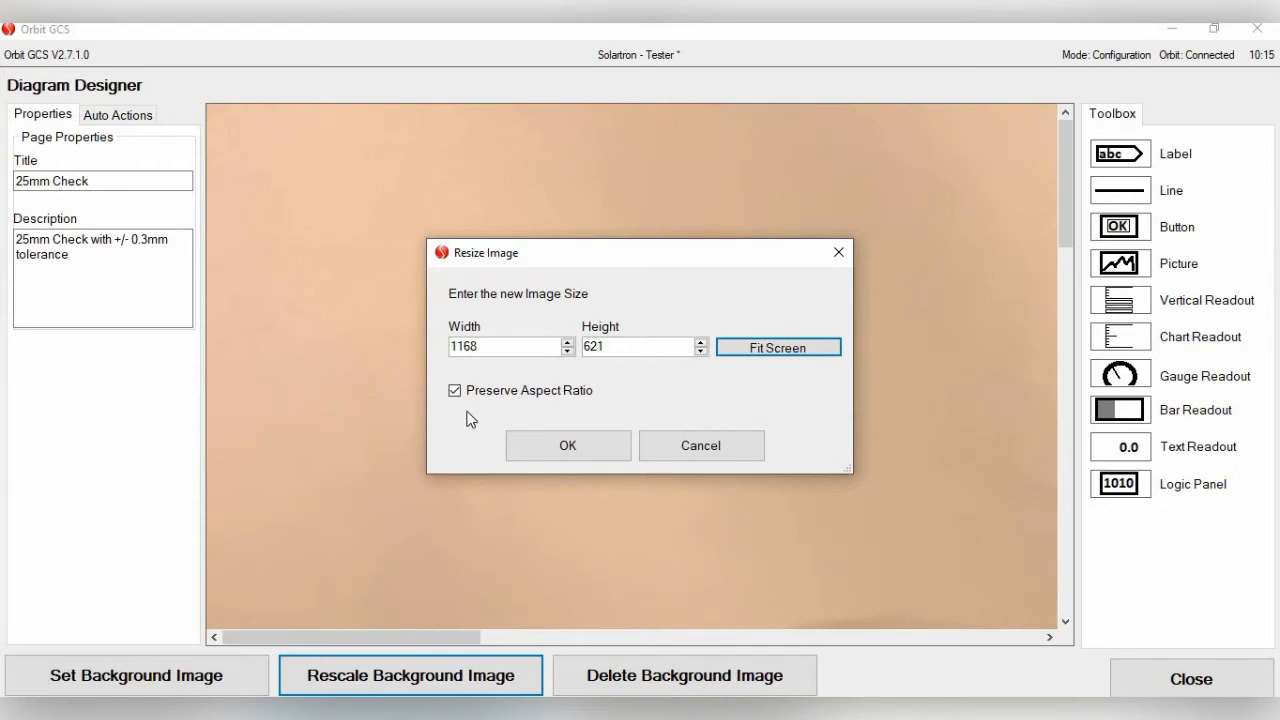
left_click(568, 351)
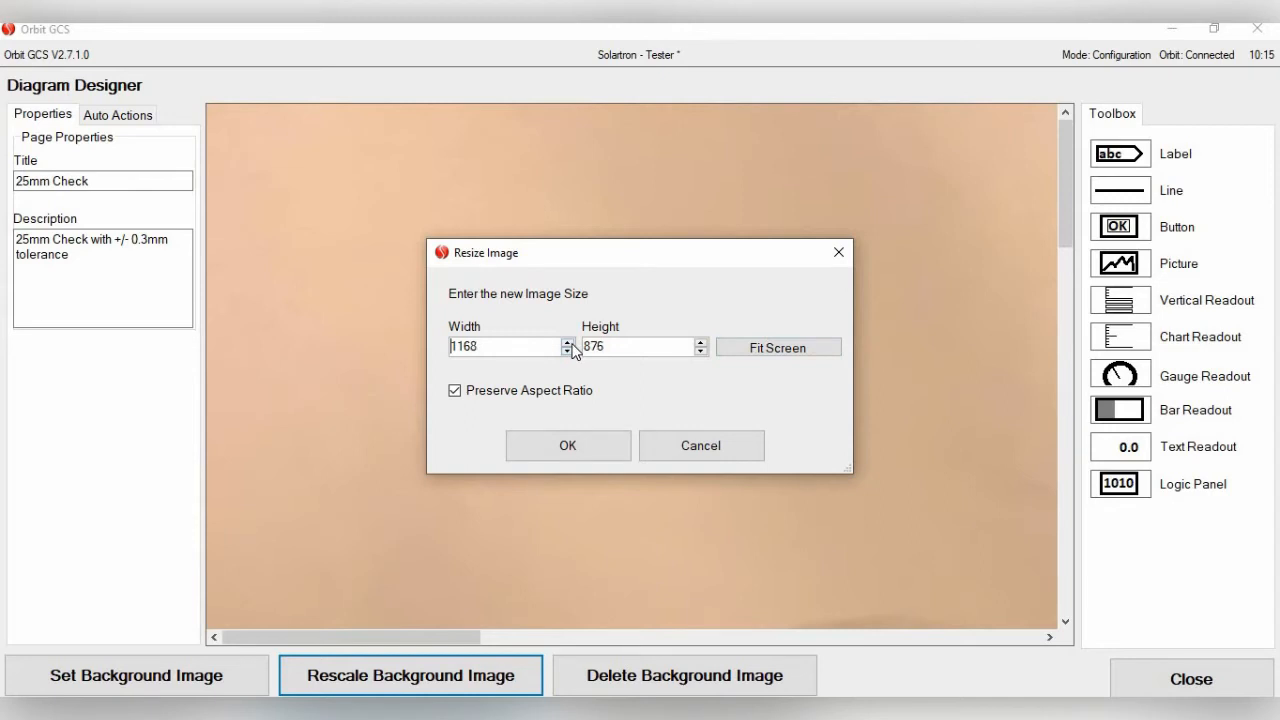
left_click(777, 347)
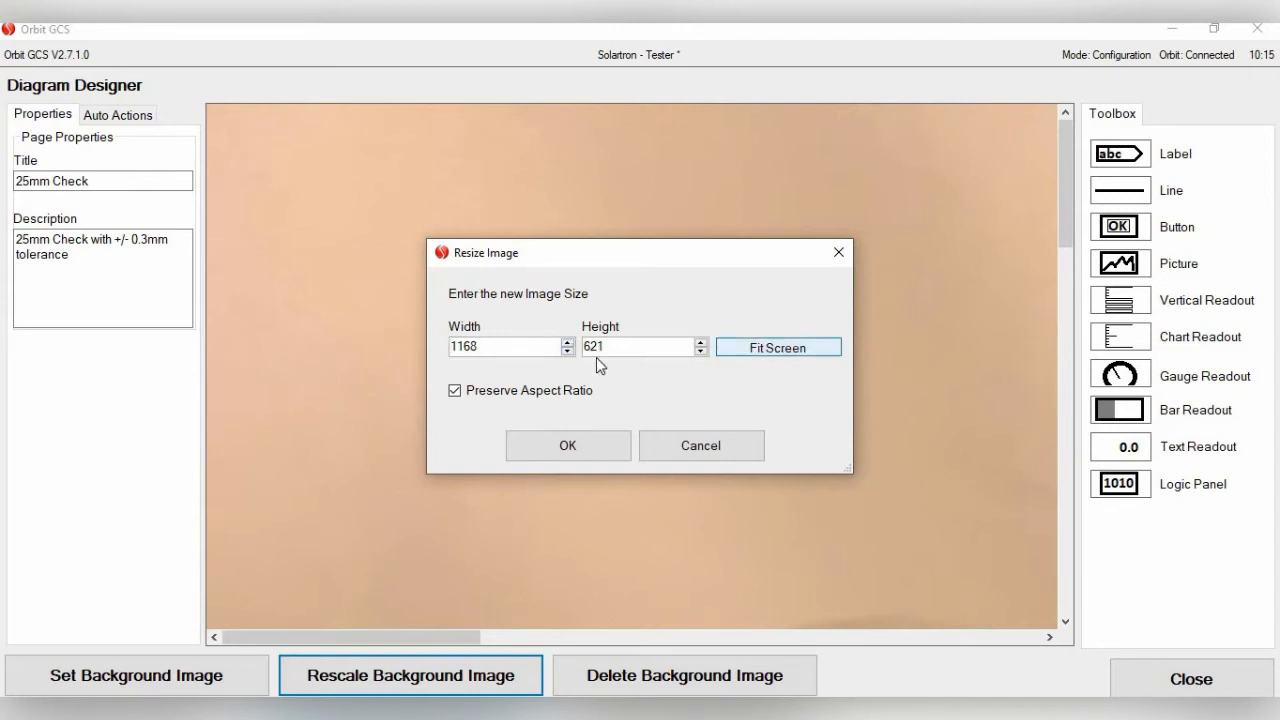
left_click(545, 455)
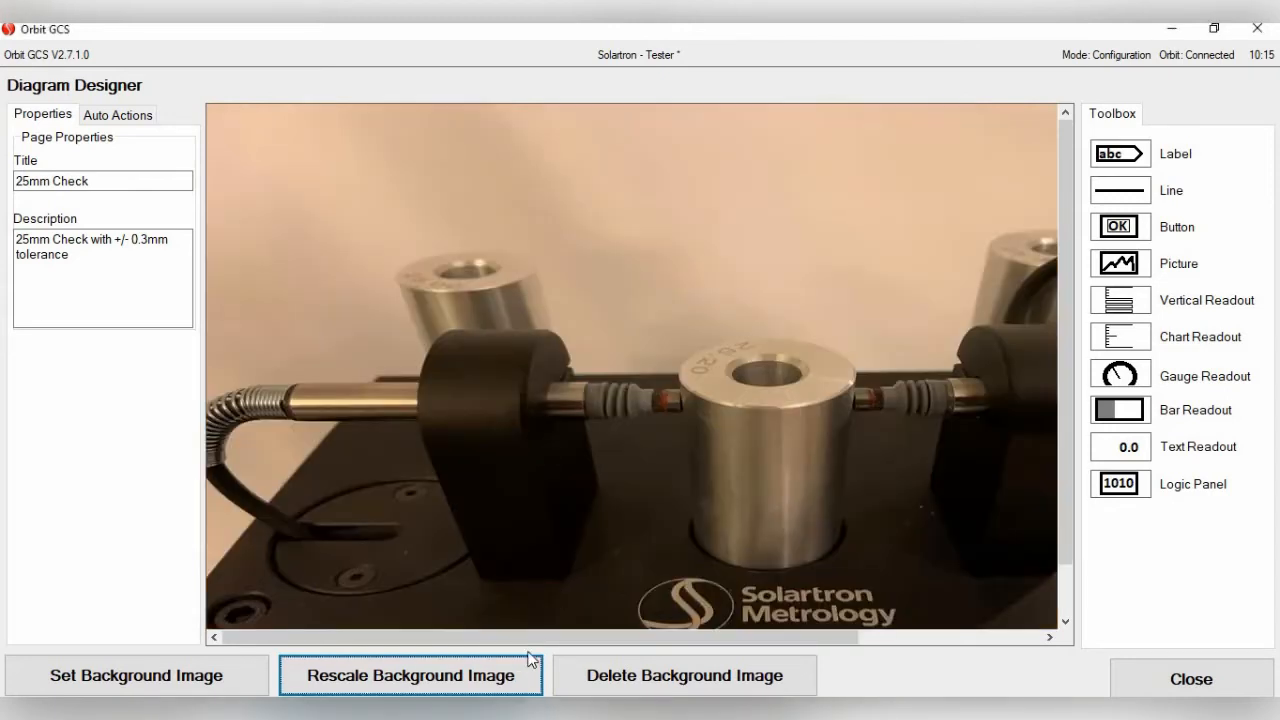
Place a label on the plain wall area above and to the right of the central cylinder, and make it slightly taller.
left_click_drag(518, 641, 618, 662)
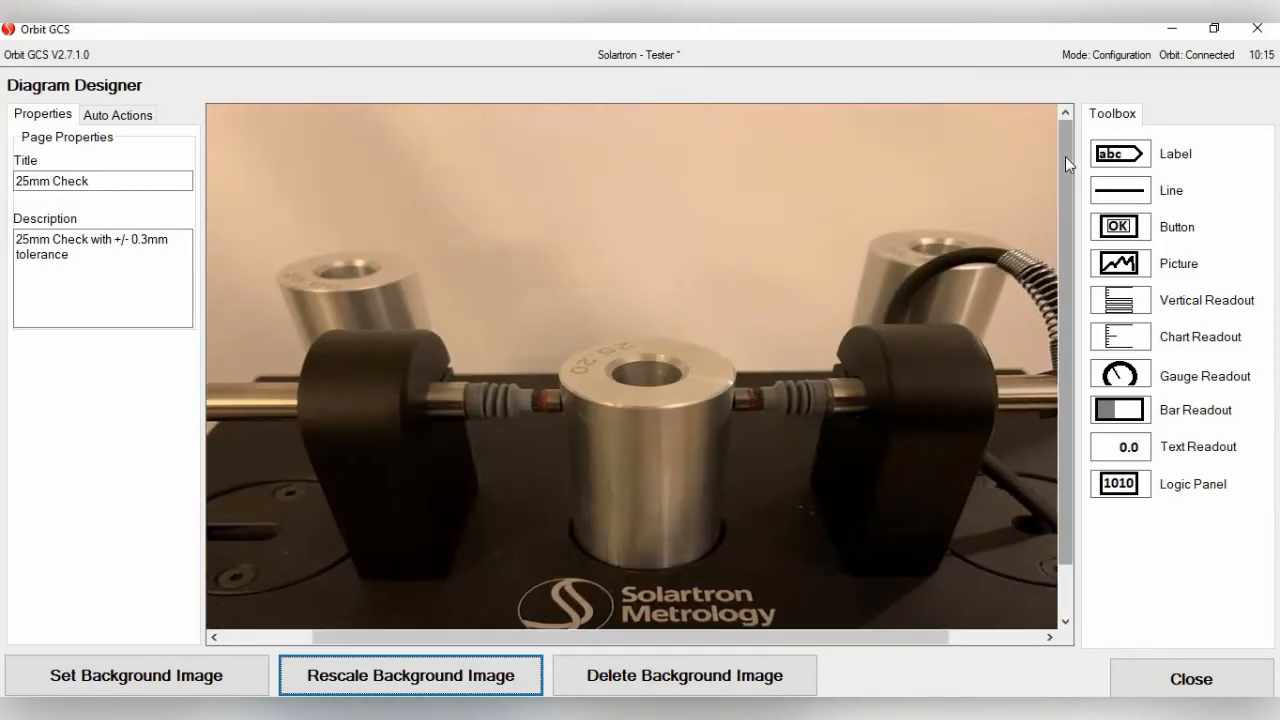
left_click_drag(1065, 156, 1060, 300)
left_click_drag(1059, 152, 1044, 134)
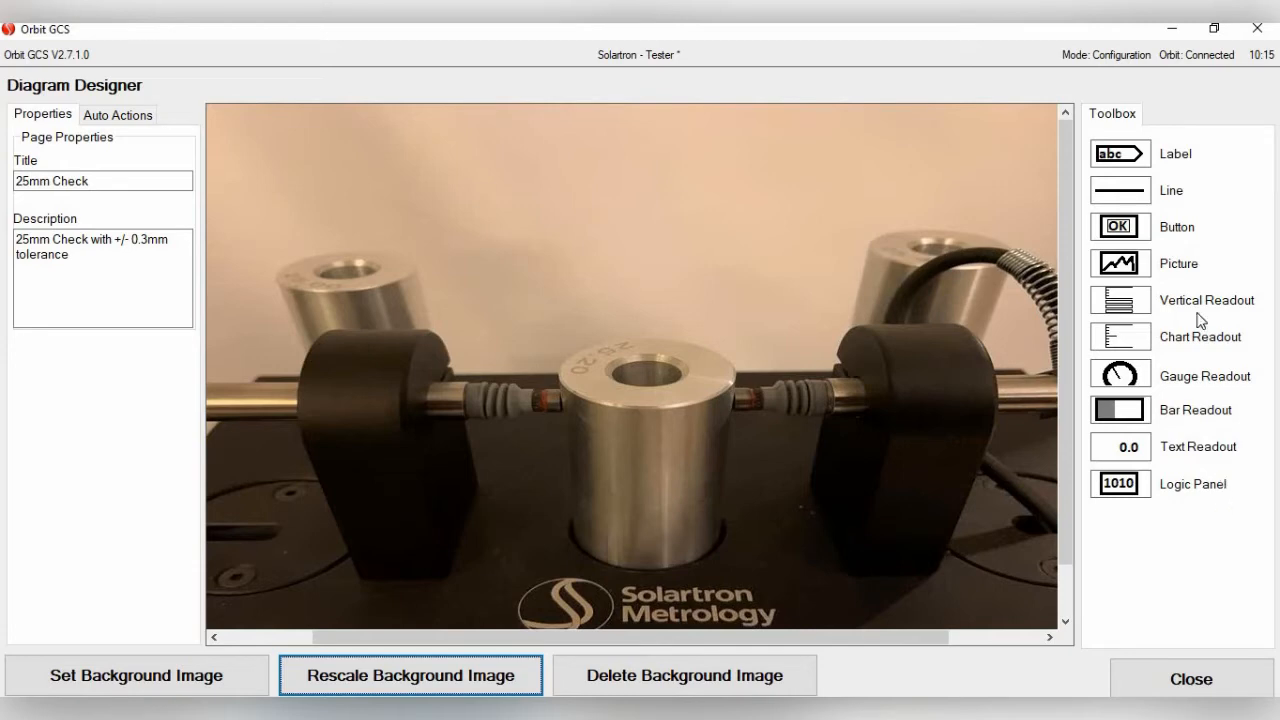
left_click(1121, 160)
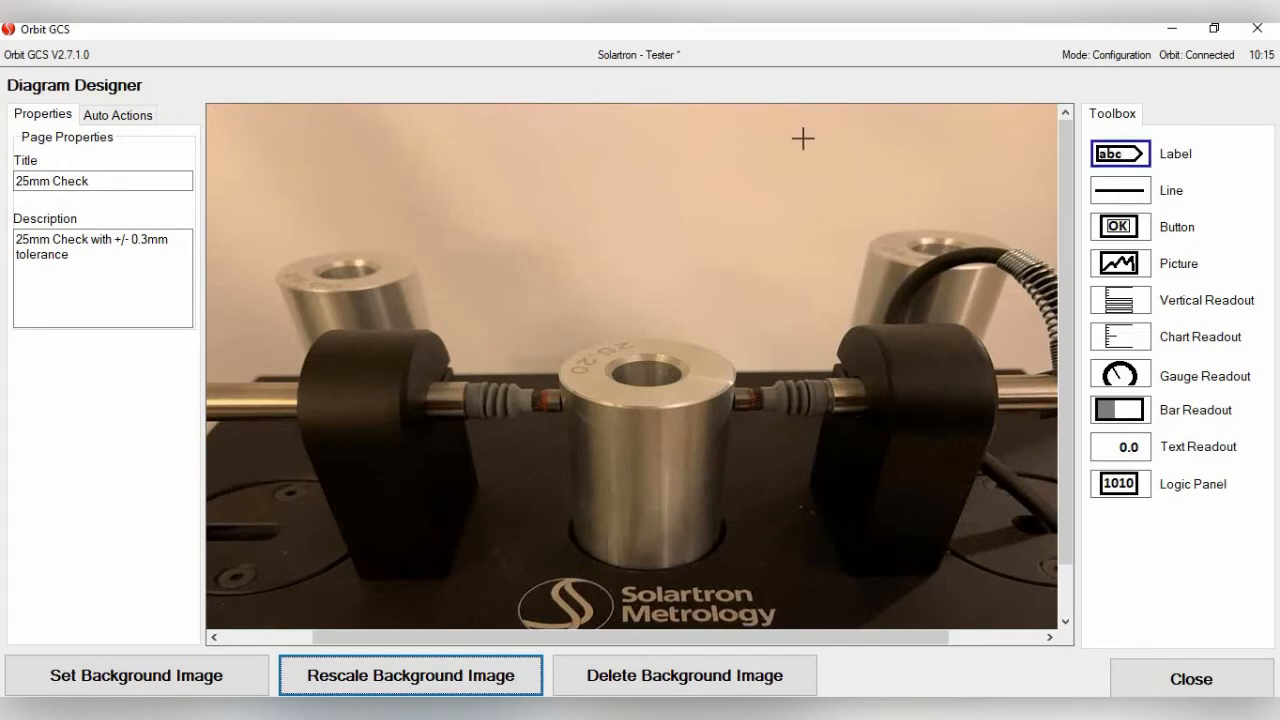
left_click(957, 264)
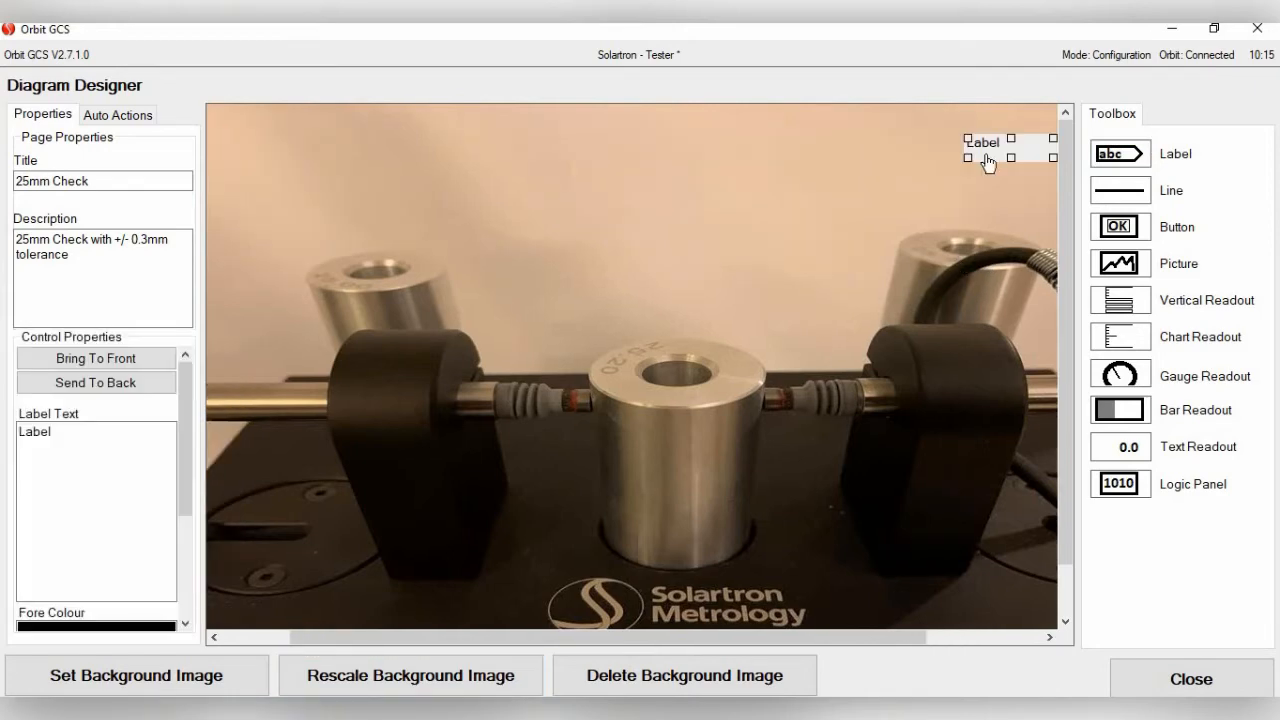
left_click_drag(987, 160, 849, 147)
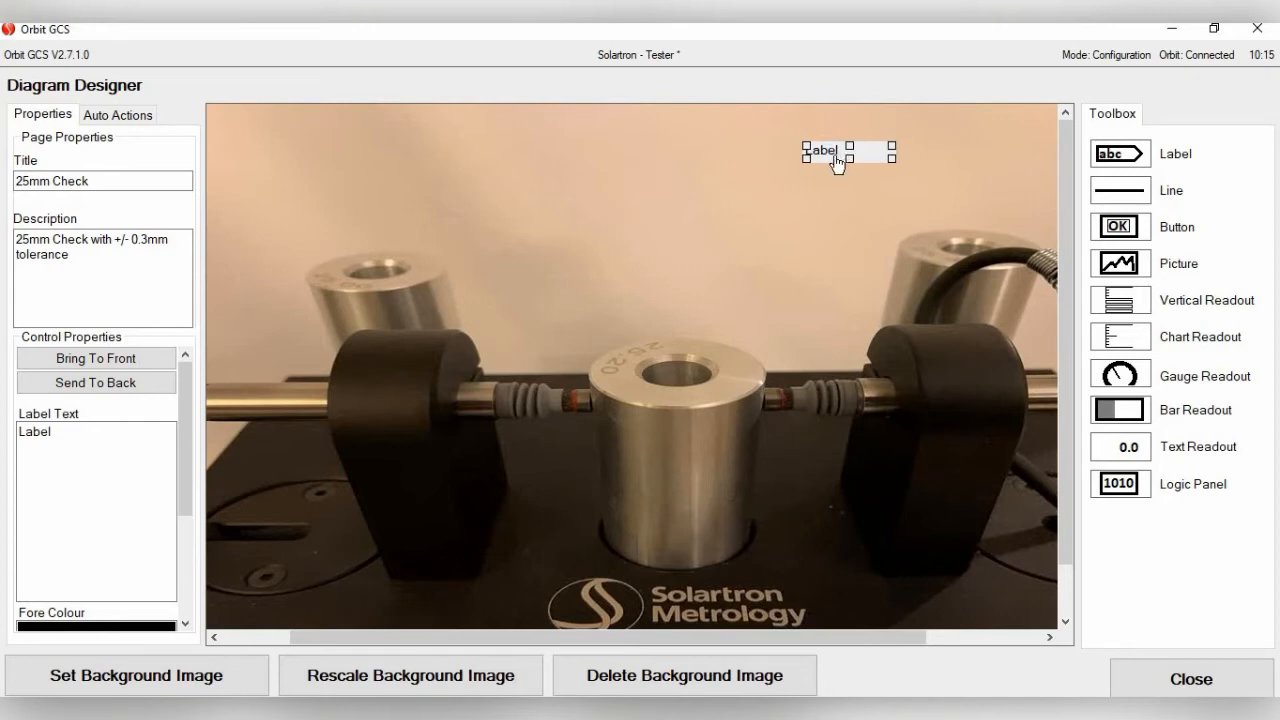
left_click_drag(849, 142, 849, 133)
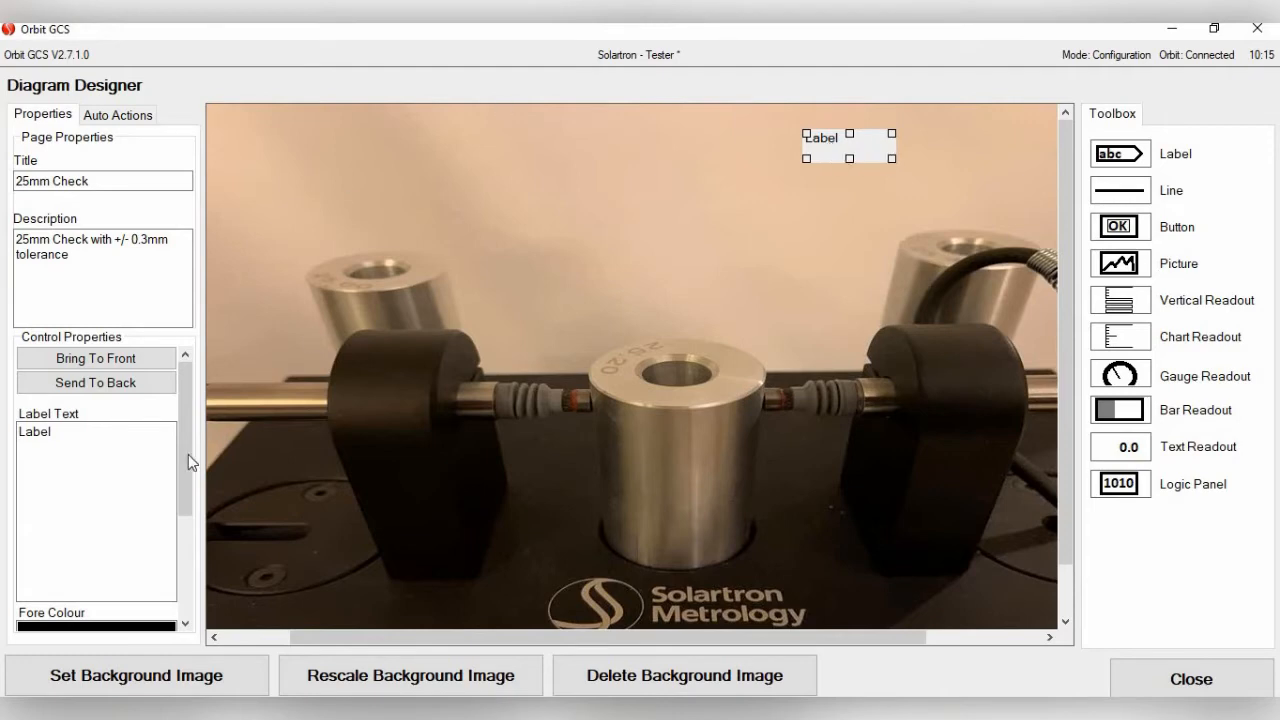
Set the label's text to "25 mm +/- 0.3".
left_click_drag(54, 432, 3, 433)
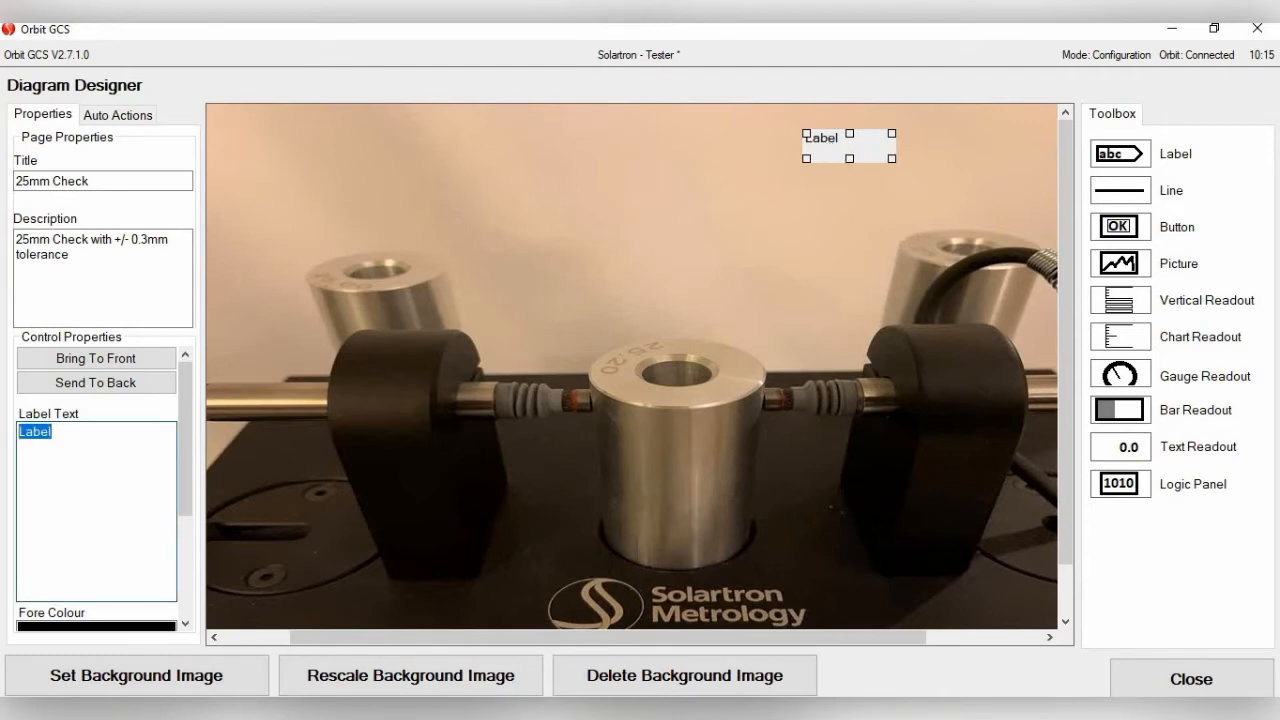
type("25 mm +/-")
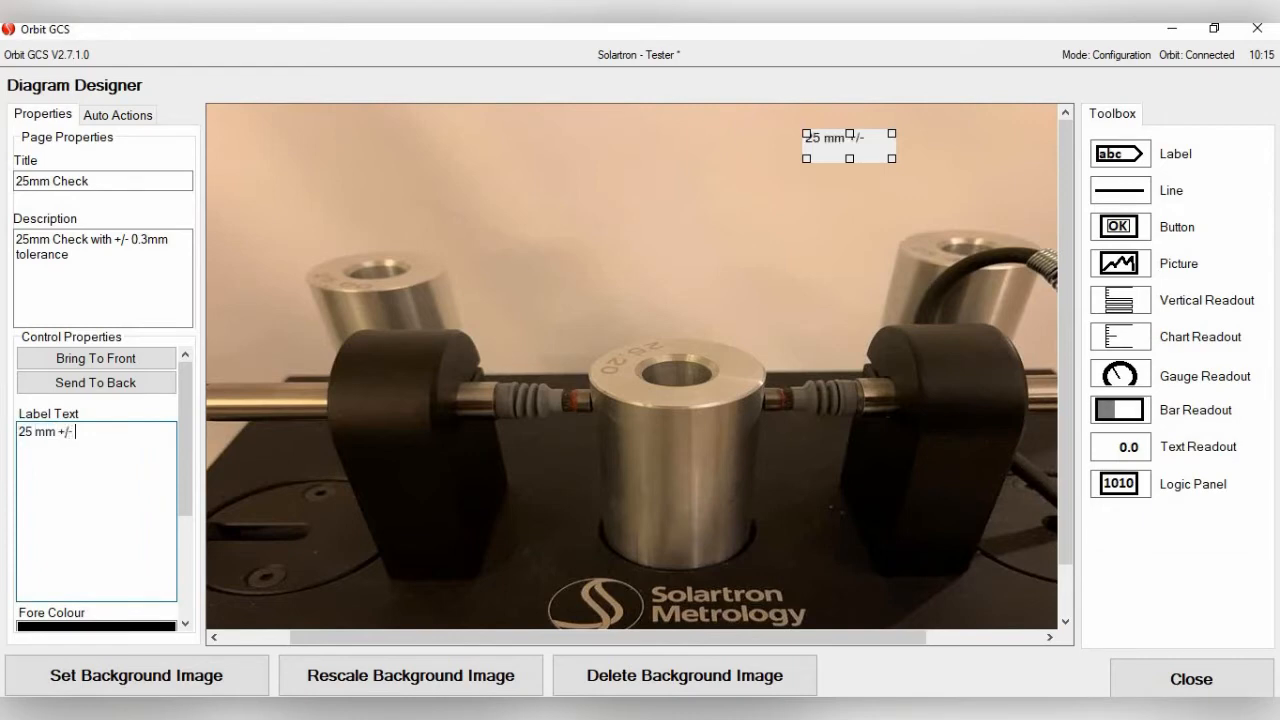
type(" 0.3")
Change the label's fore colour to red.
left_click_drag(187, 450, 199, 551)
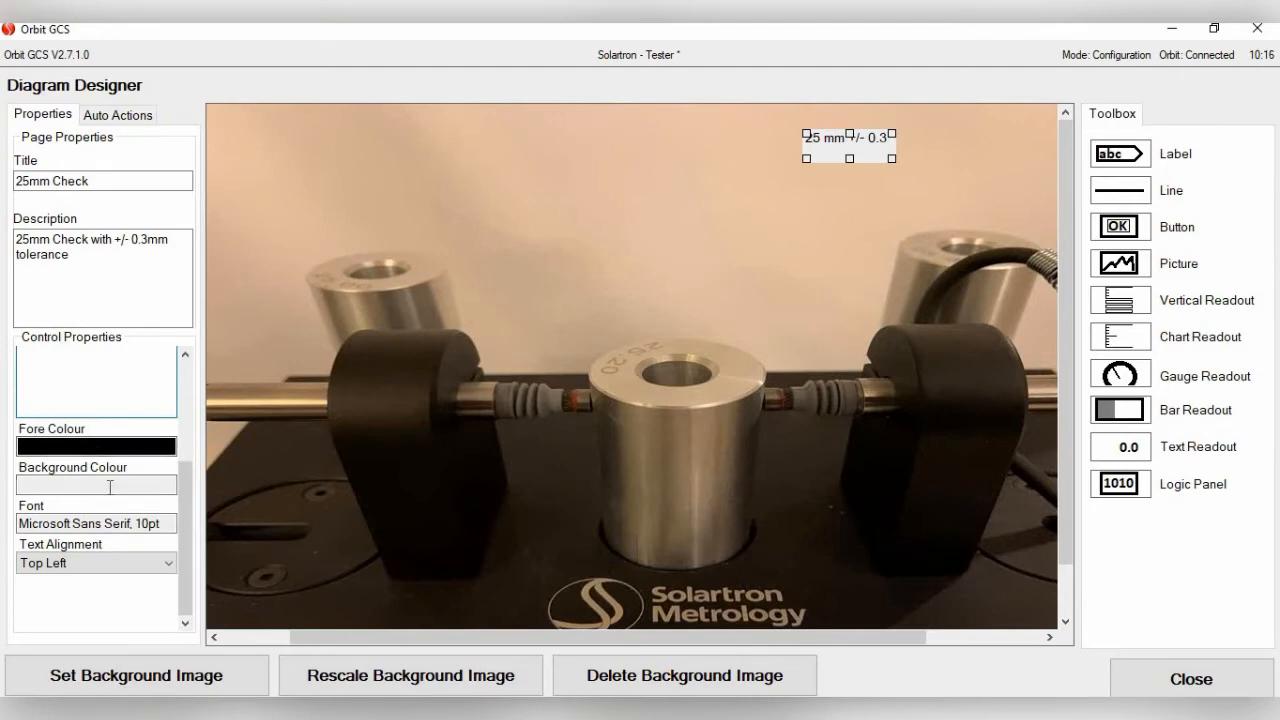
left_click(93, 447)
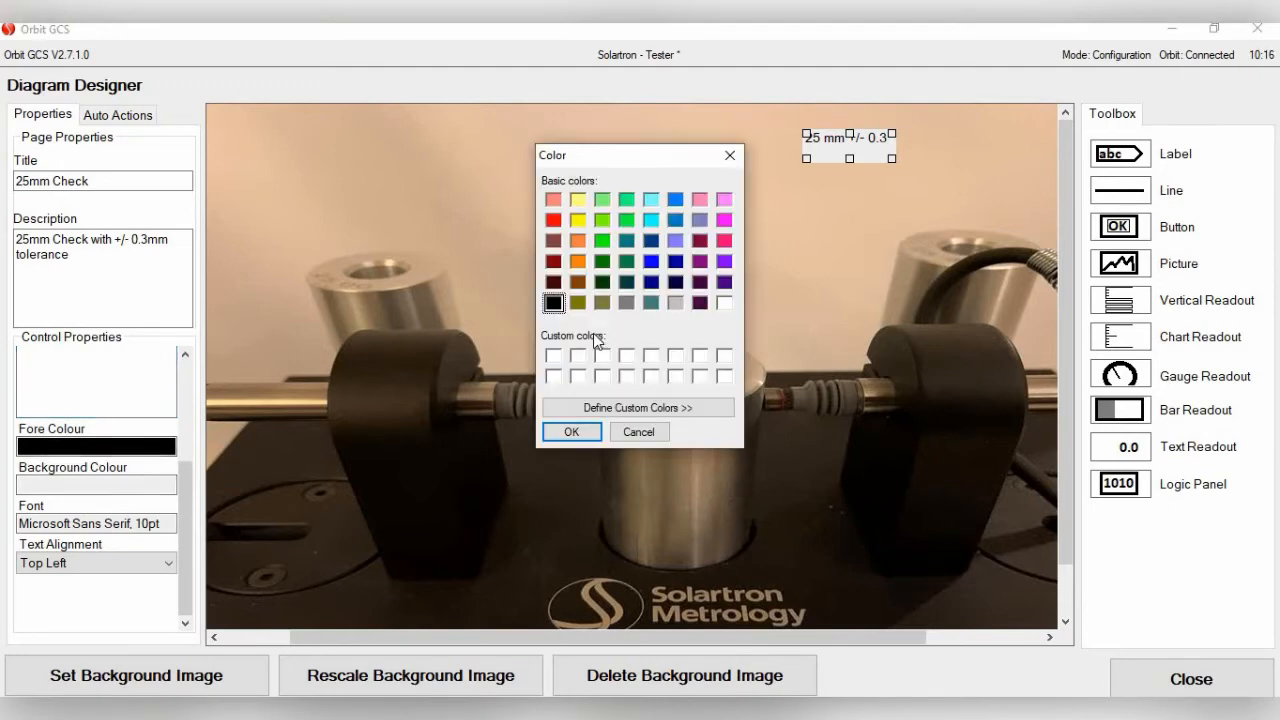
left_click(553, 221)
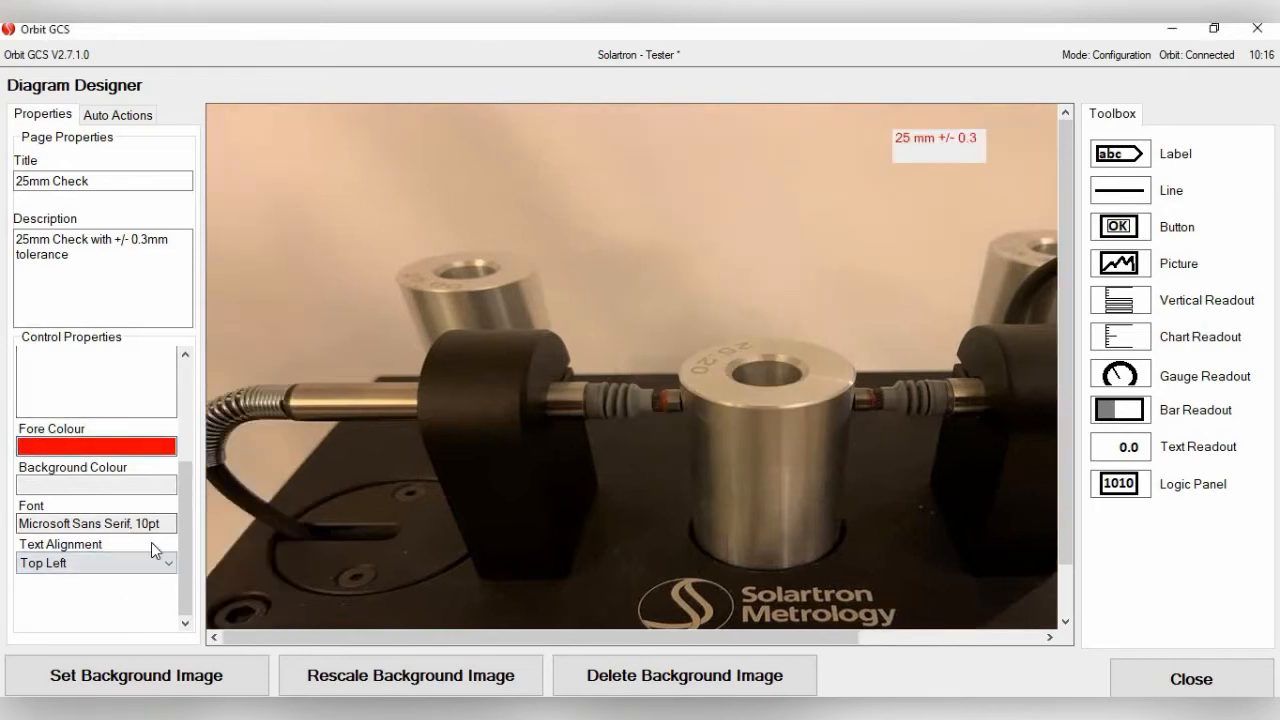
Set the tolerance label's font size to 36.
double_click(121, 524)
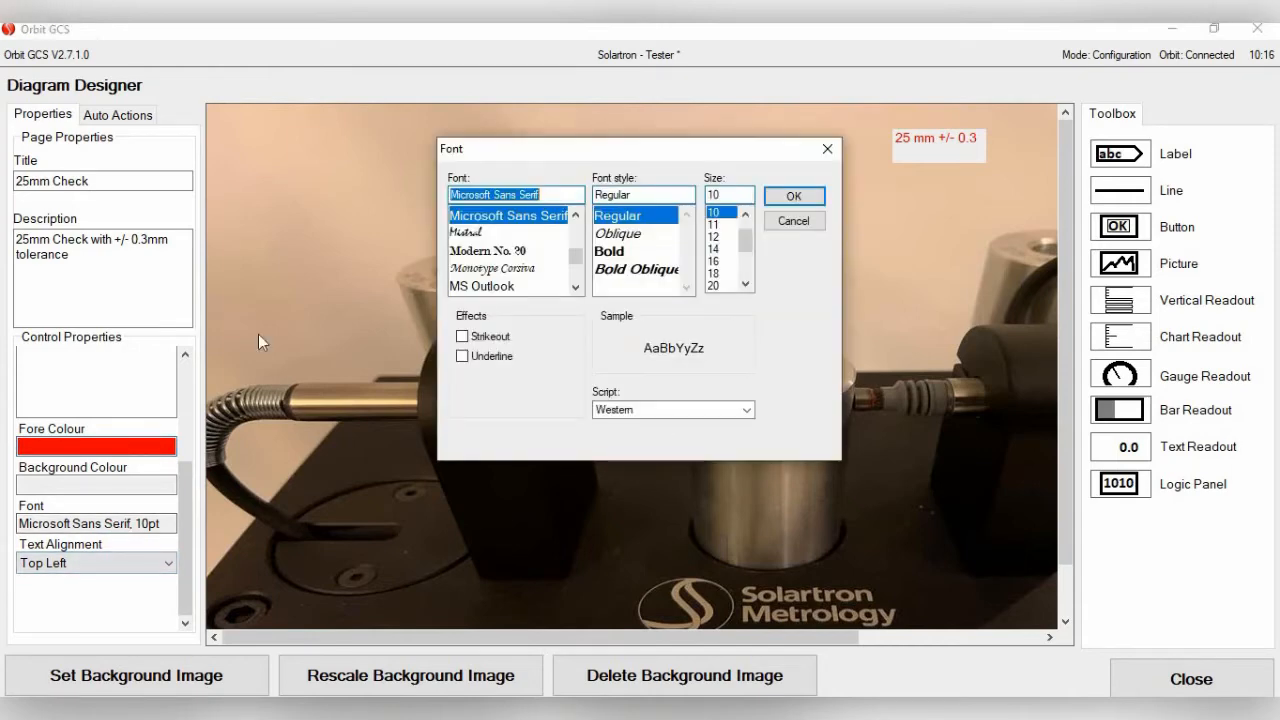
left_click_drag(748, 241, 748, 252)
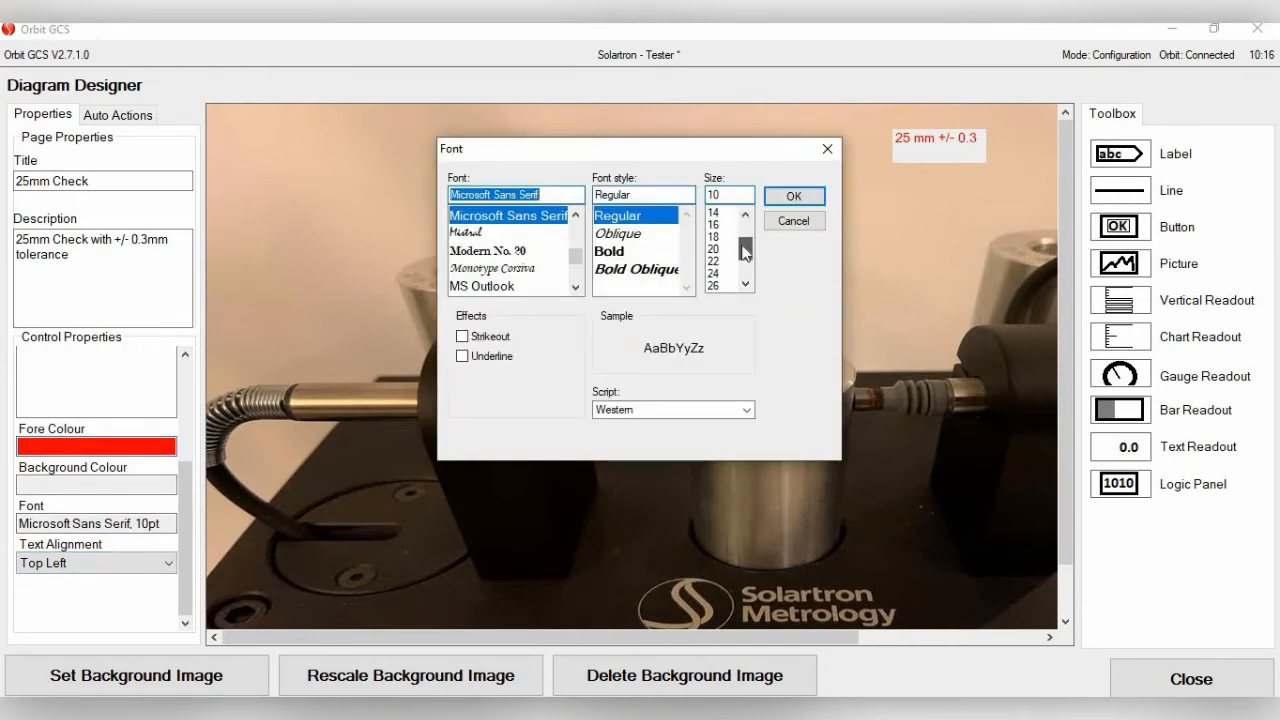
left_click(718, 248)
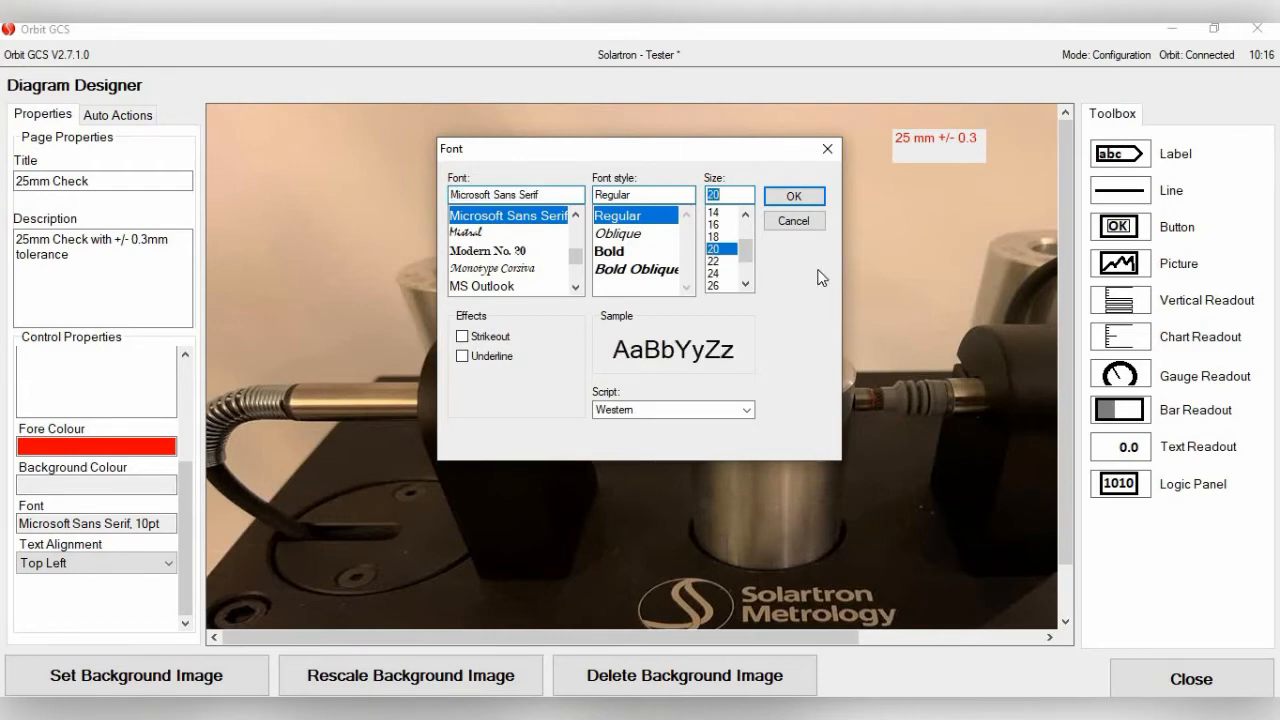
scroll(731, 264, "down", 1)
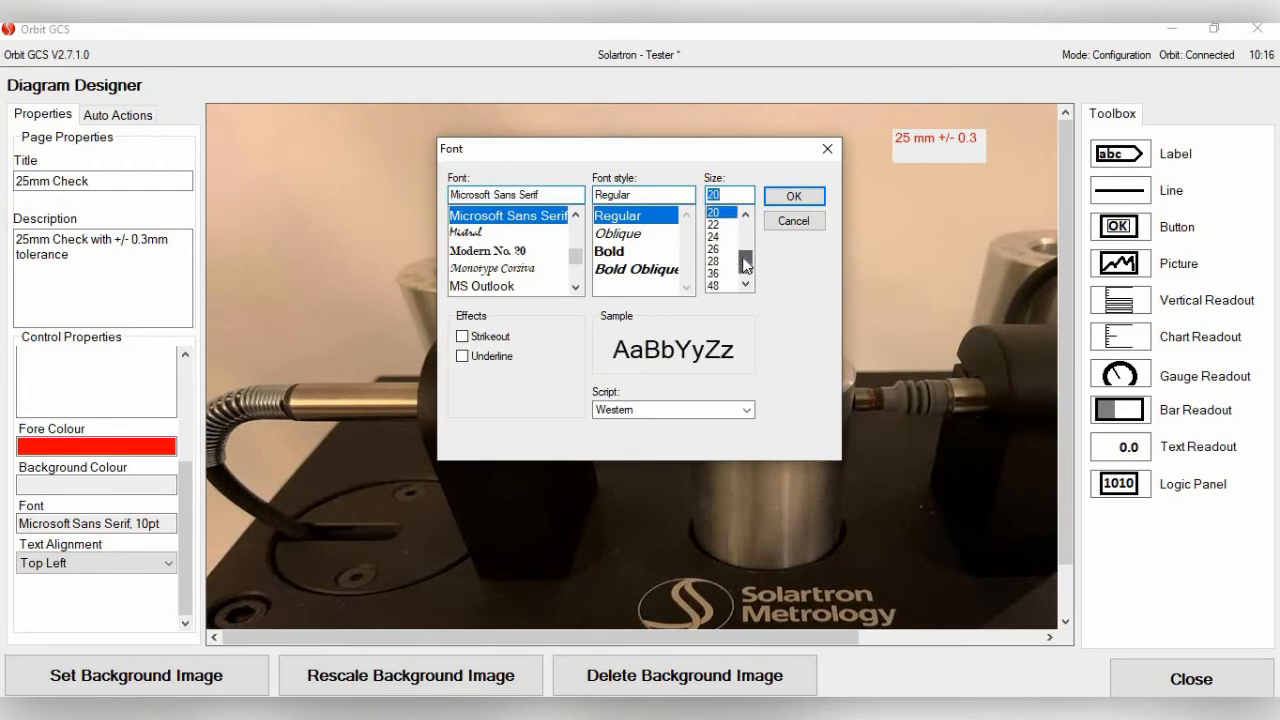
left_click(718, 273)
left_click(793, 196)
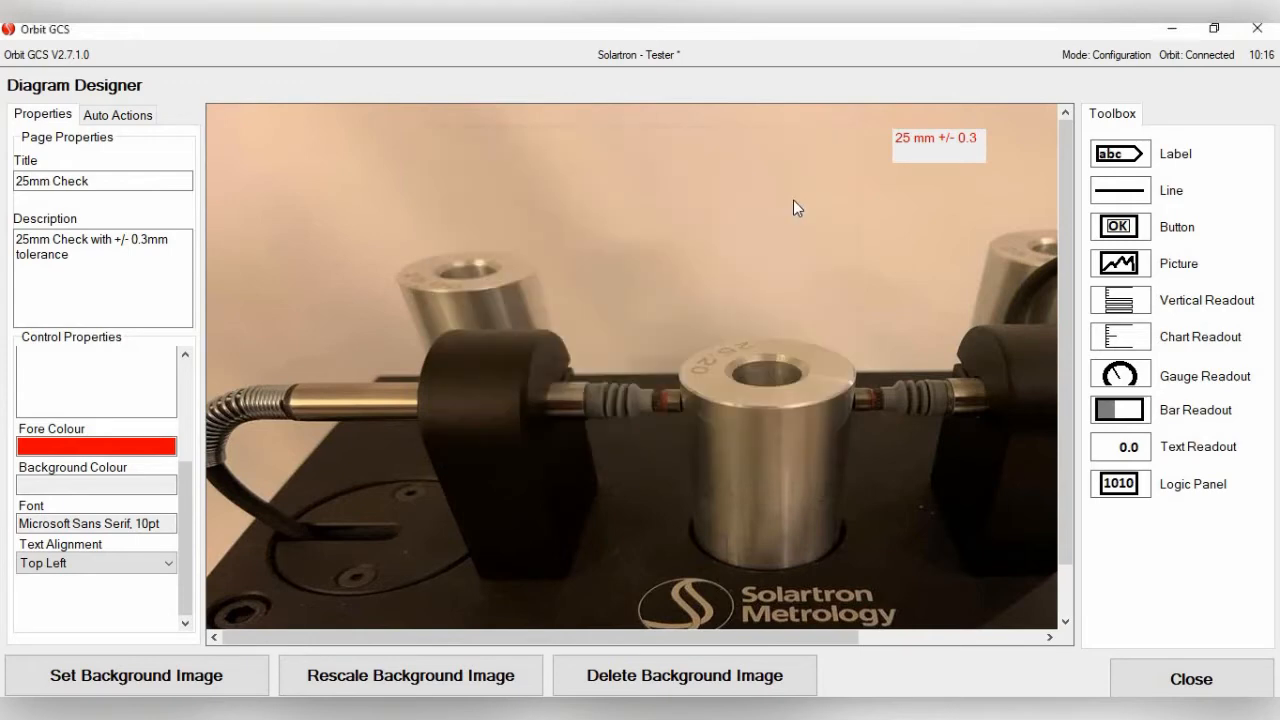
Enlarge the tolerance label until its full text fits, and move it further toward the upper-right corner of the photo.
left_click(938, 155)
left_click_drag(893, 152, 757, 158)
left_click_drag(983, 153, 1024, 148)
left_click_drag(894, 149, 894, 181)
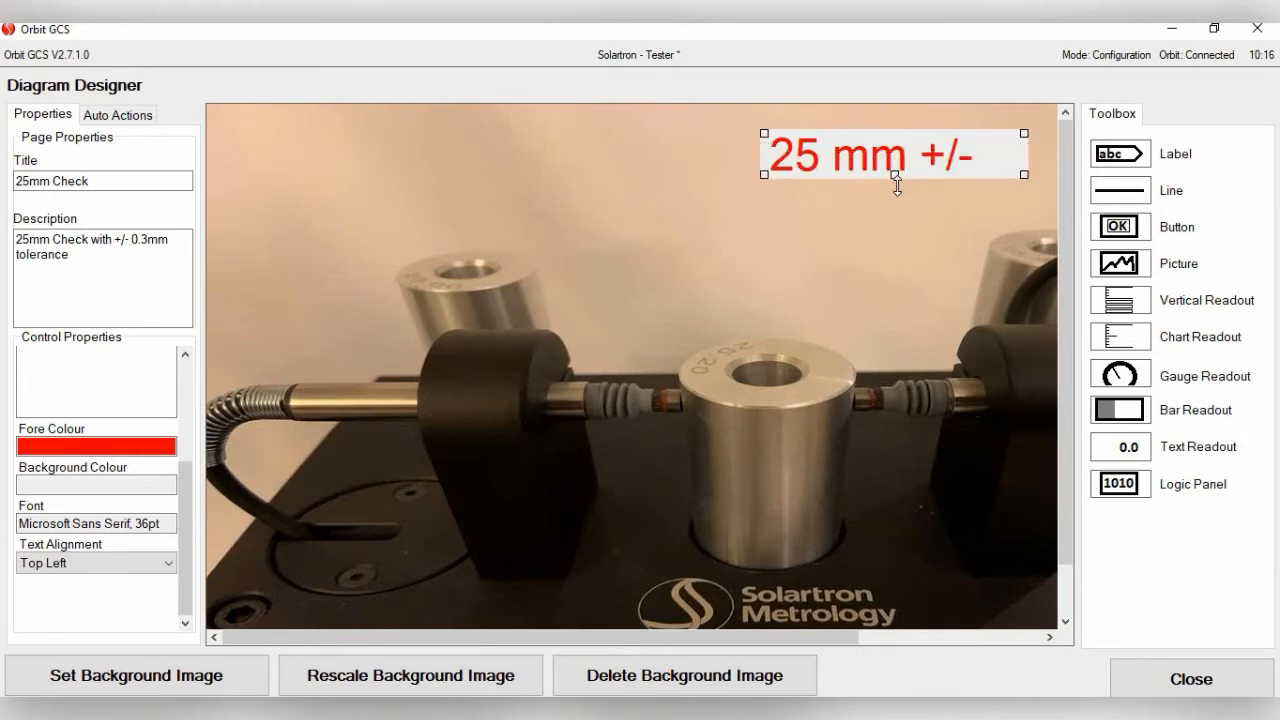
left_click_drag(757, 156, 703, 155)
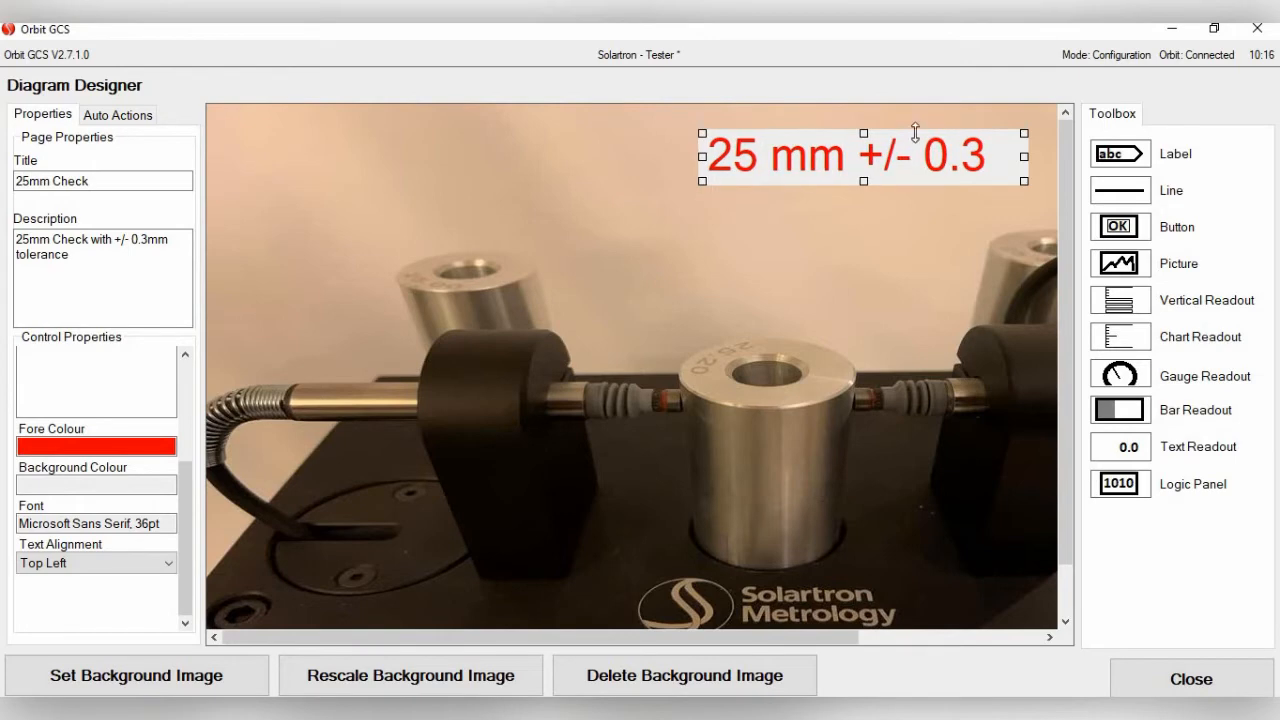
mouse_move(637, 638)
left_mouse_down()
mouse_move(734, 640)
mouse_move(828, 518)
left_mouse_up()
left_click_drag(645, 155, 857, 136)
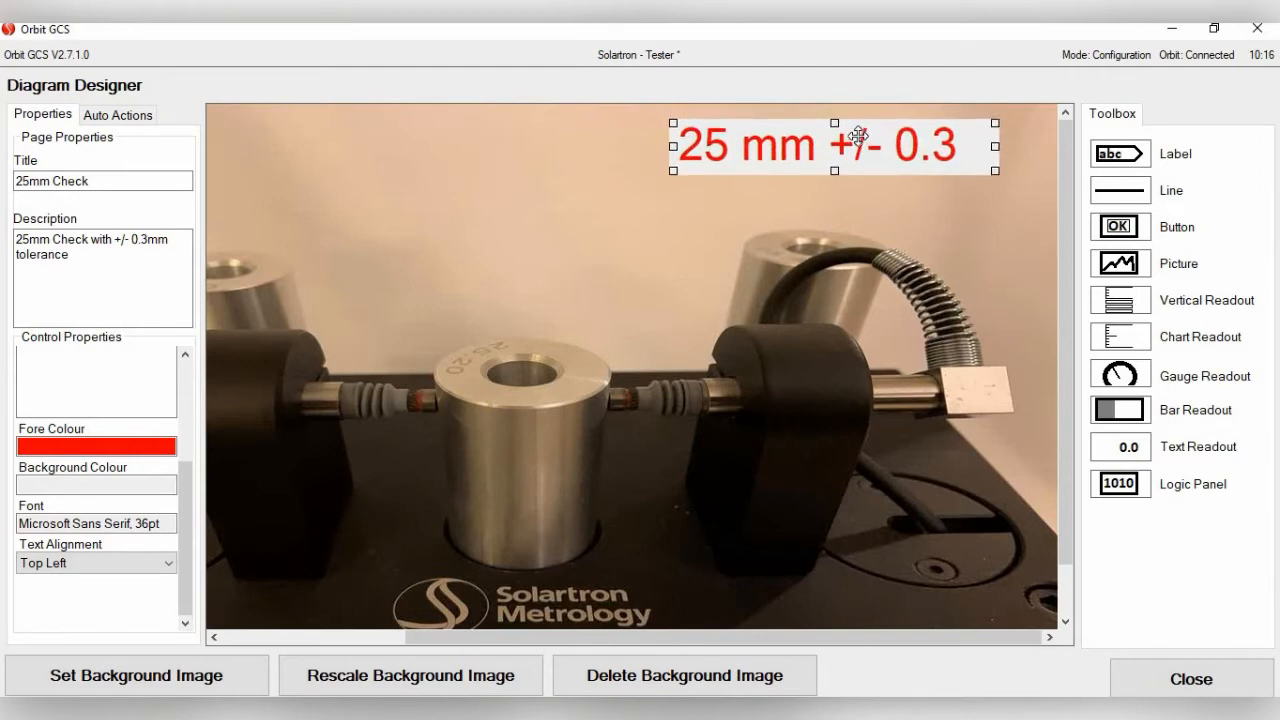
Add a line running from the lower-left corner of the tolerance label to the top rim of the central cylinder.
left_click_drag(726, 645, 582, 642)
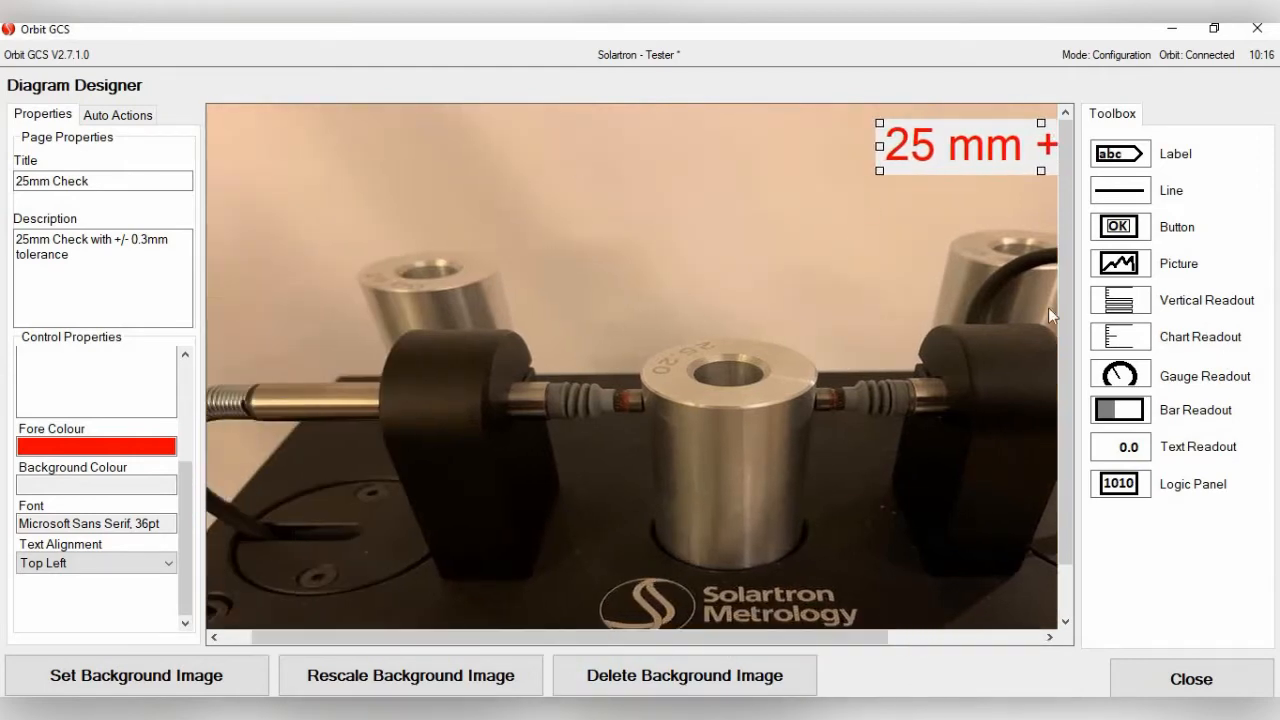
left_click(1134, 194)
left_click(788, 264)
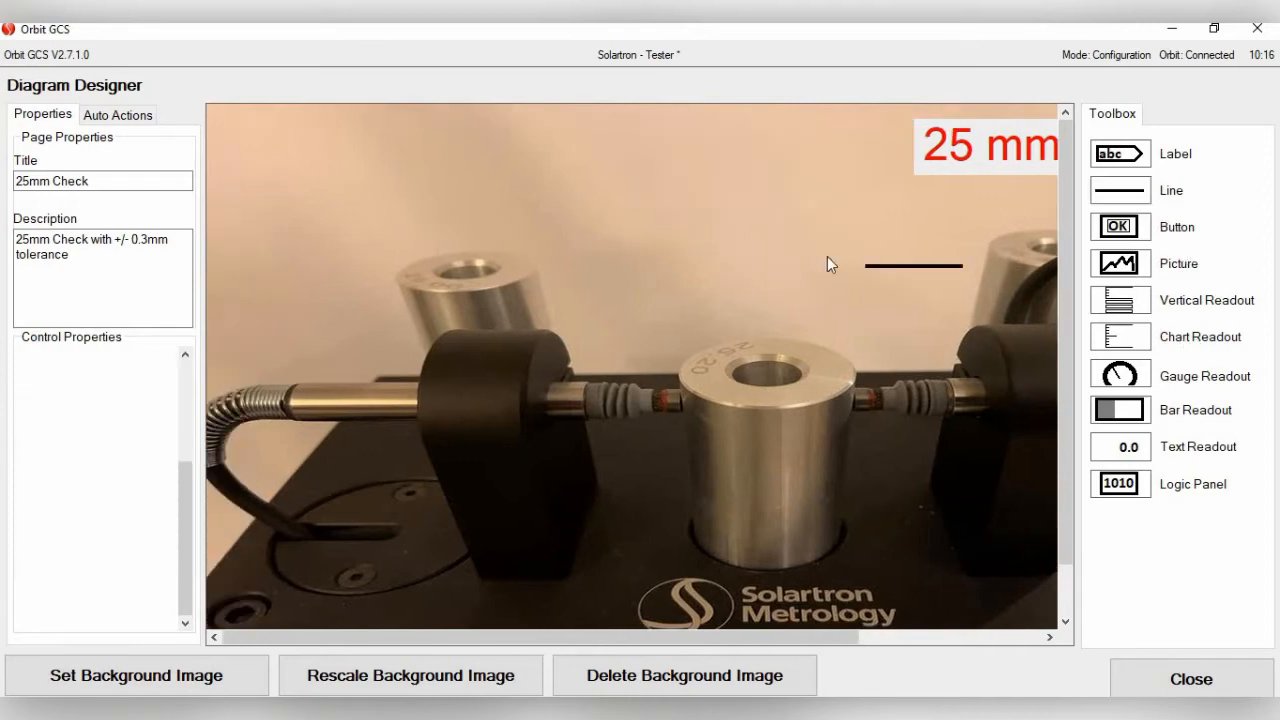
left_click_drag(942, 268, 918, 174)
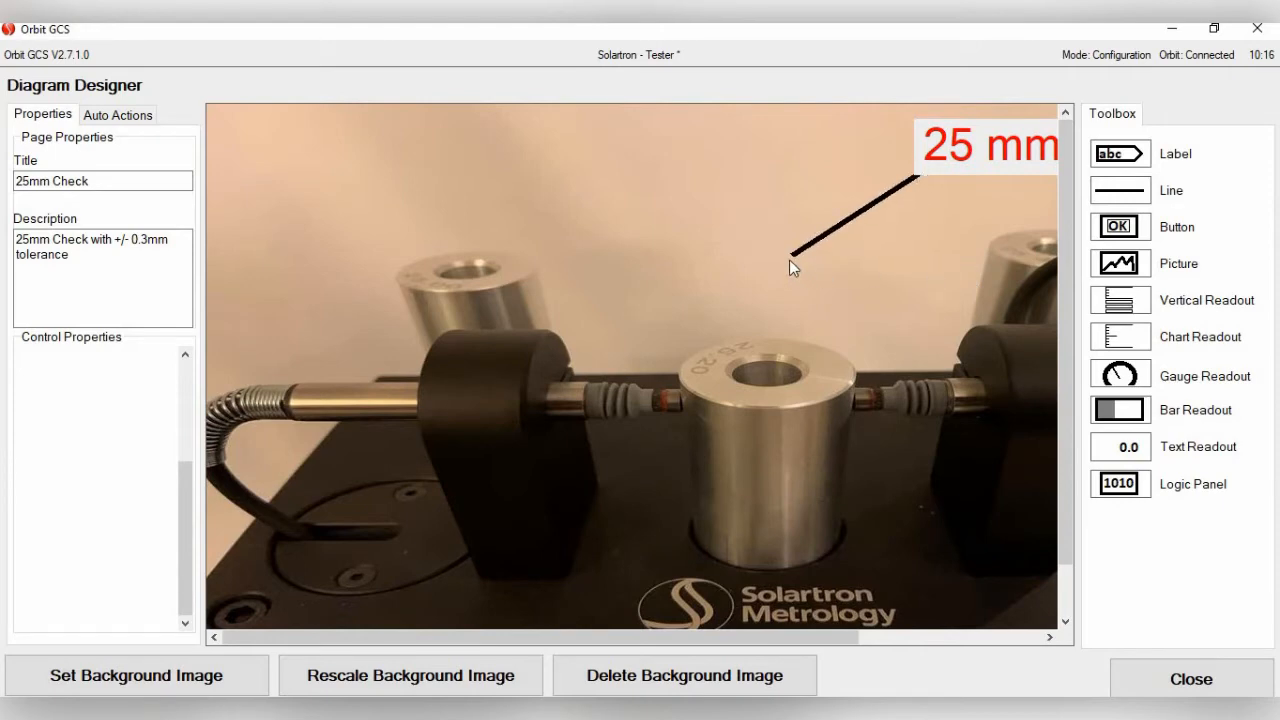
left_click_drag(793, 263, 818, 348)
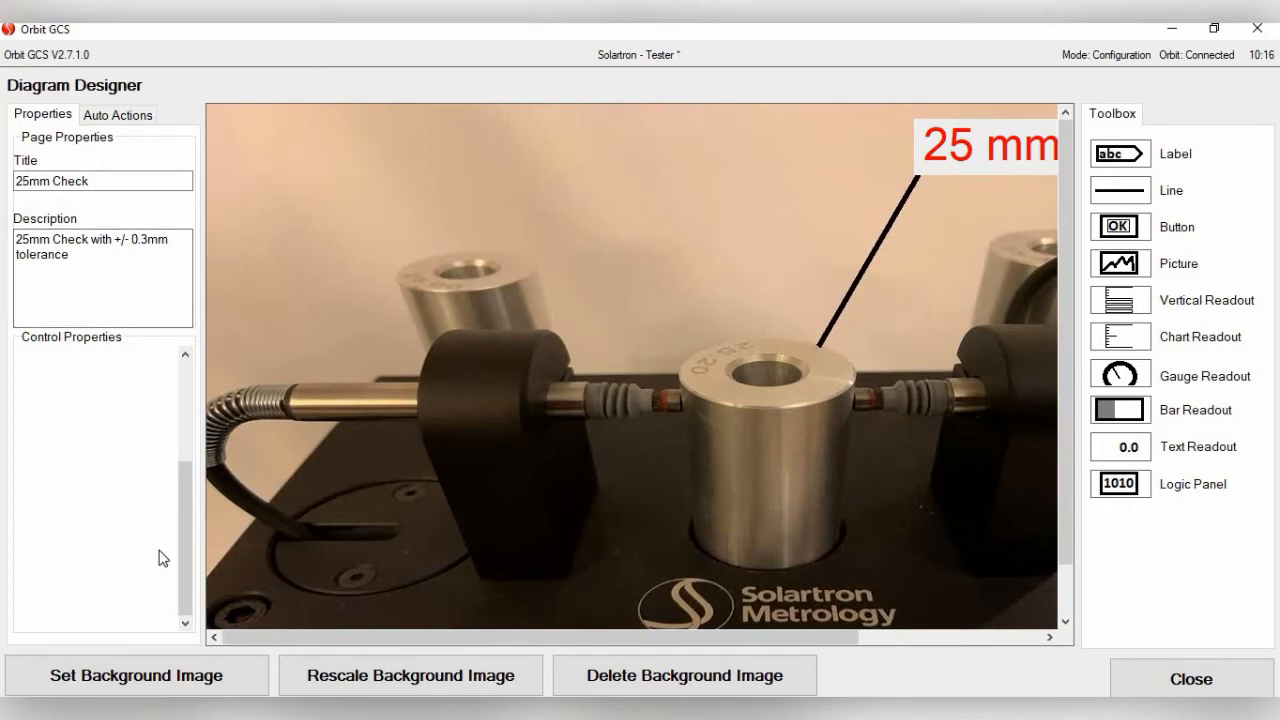
Change the line's fore colour to red.
scroll(183, 550, "up", 3)
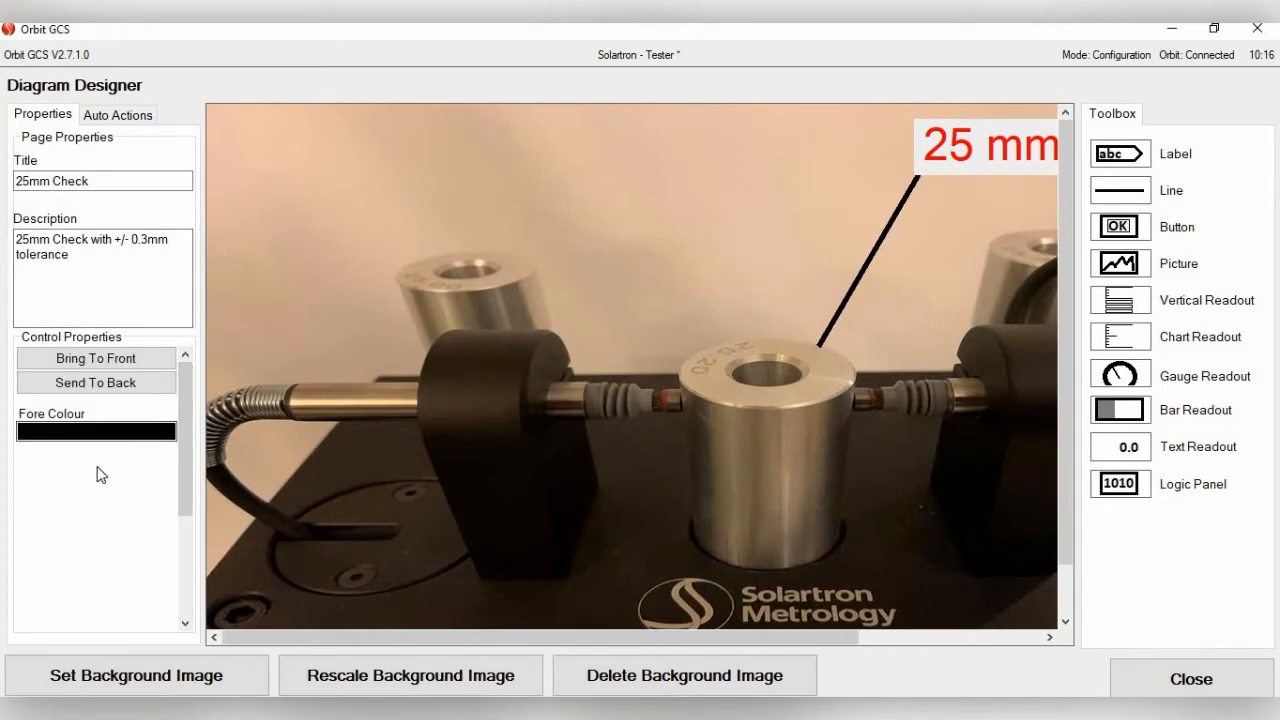
left_click(85, 432)
left_click(553, 220)
left_click(570, 433)
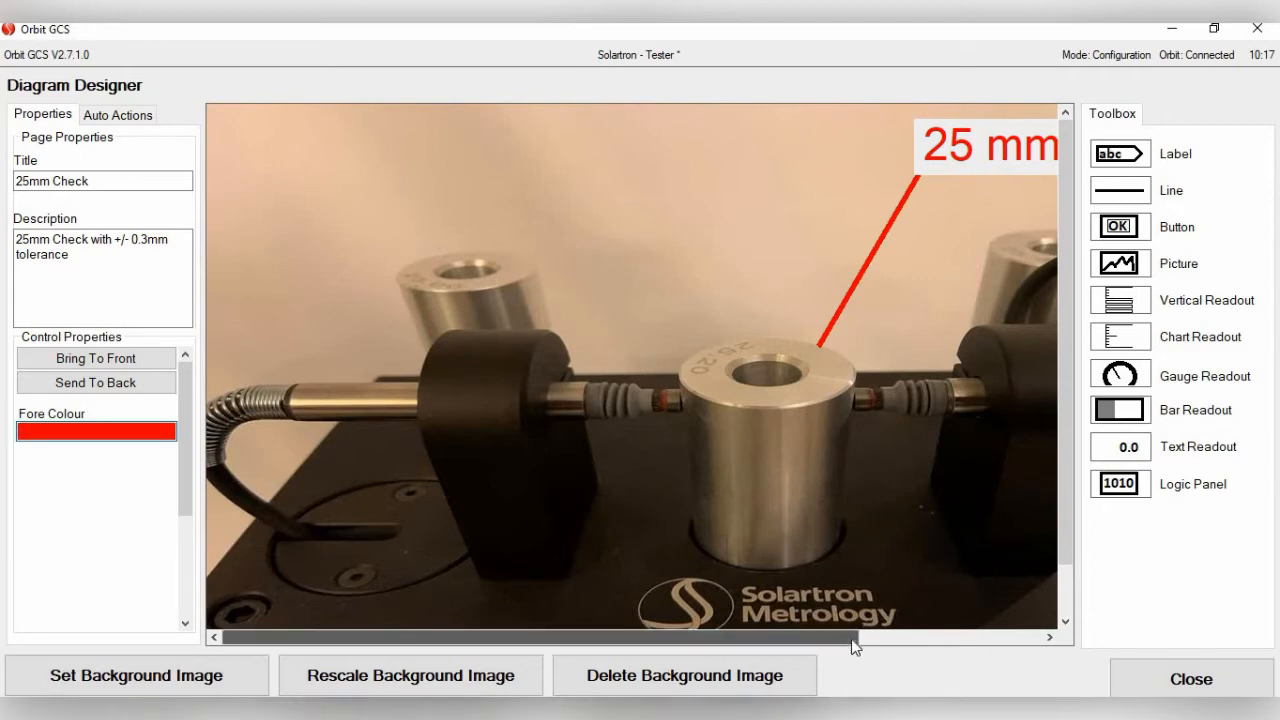
Place a button on the plain wall area near the upper-left corner of the photo.
scroll(853, 646, "right", 3)
left_click(1137, 231)
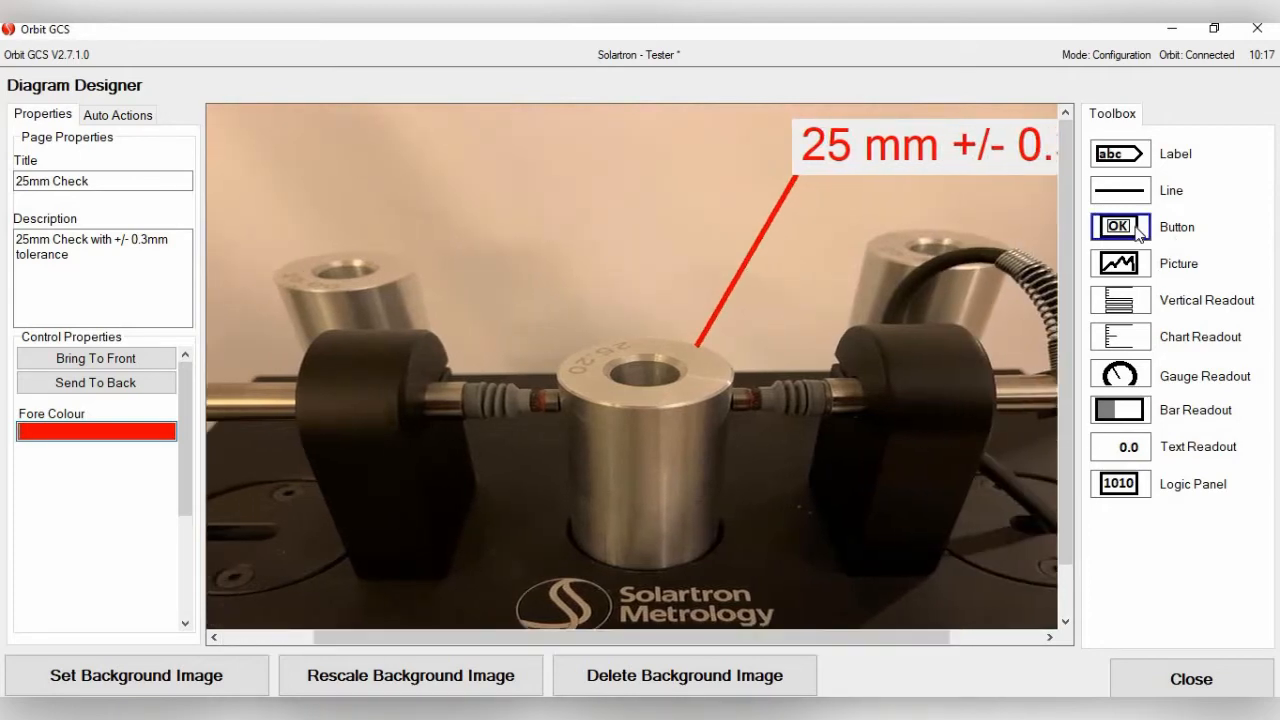
left_click(278, 147)
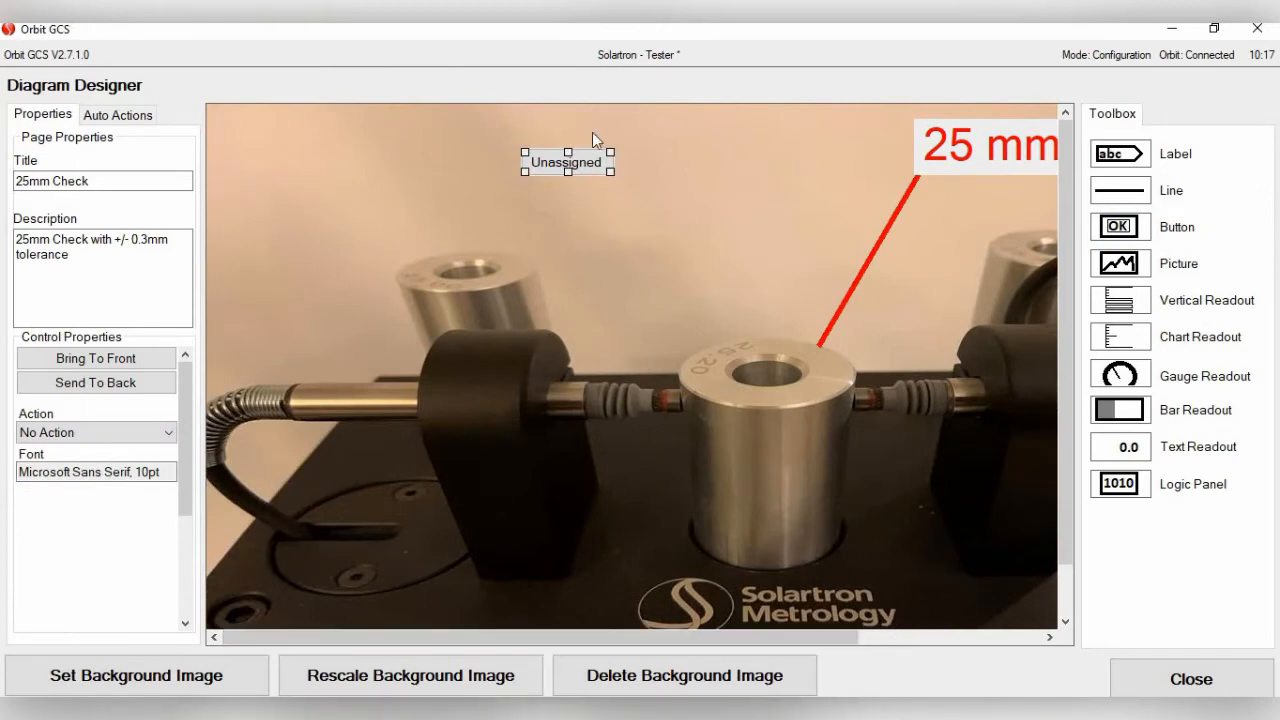
left_click_drag(565, 174, 345, 156)
Assign the A+B - Preset action to the button and enlarge it so its two-line caption fits.
left_click(84, 476)
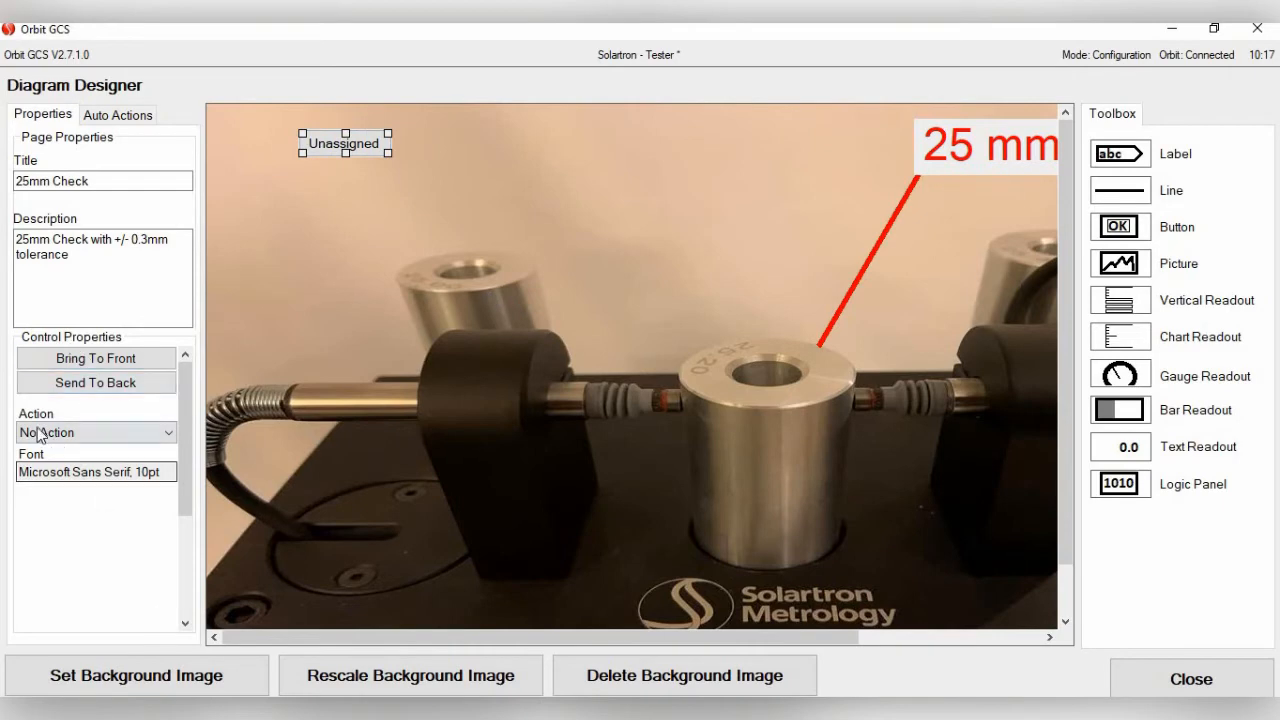
left_click(167, 434)
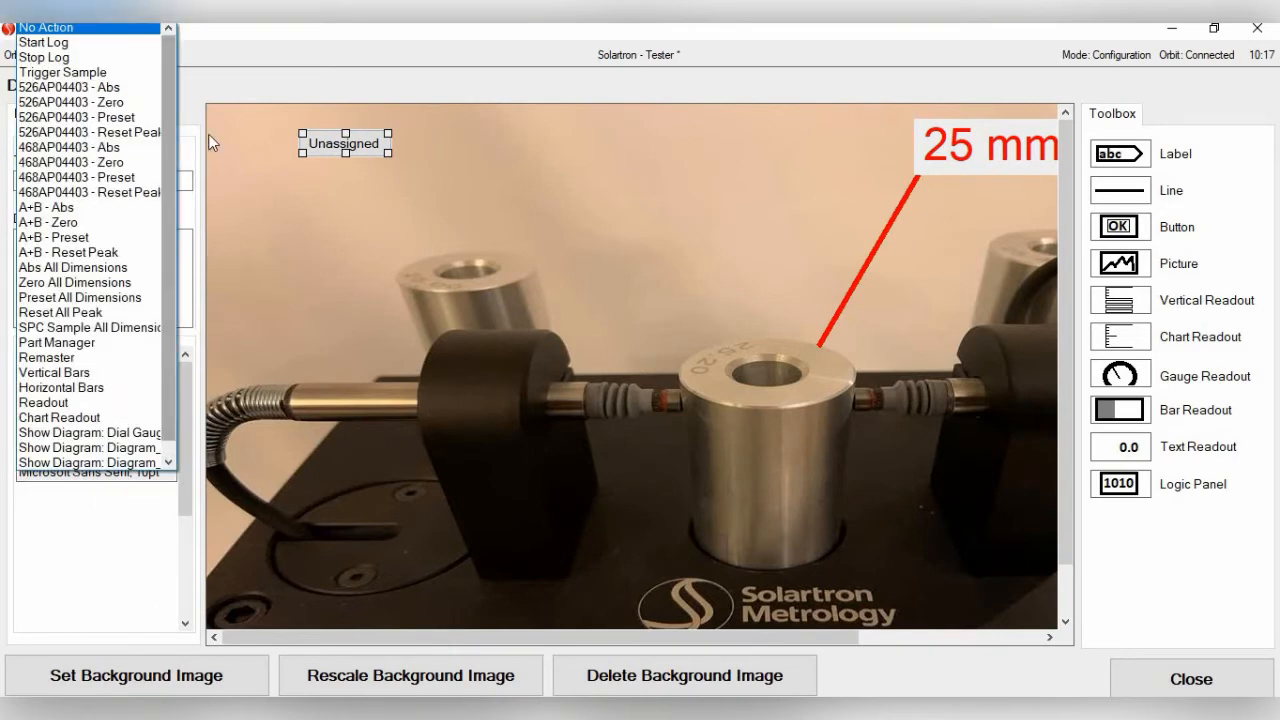
left_click_drag(164, 107, 170, 150)
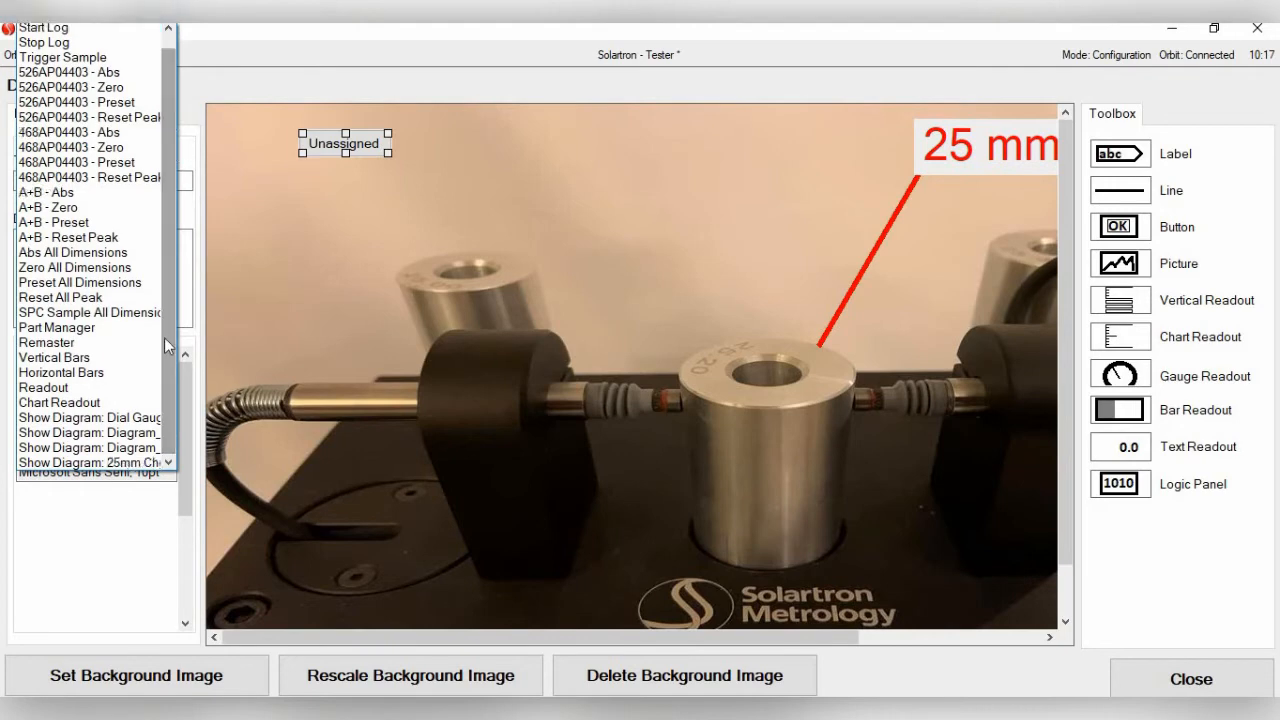
left_click(70, 222)
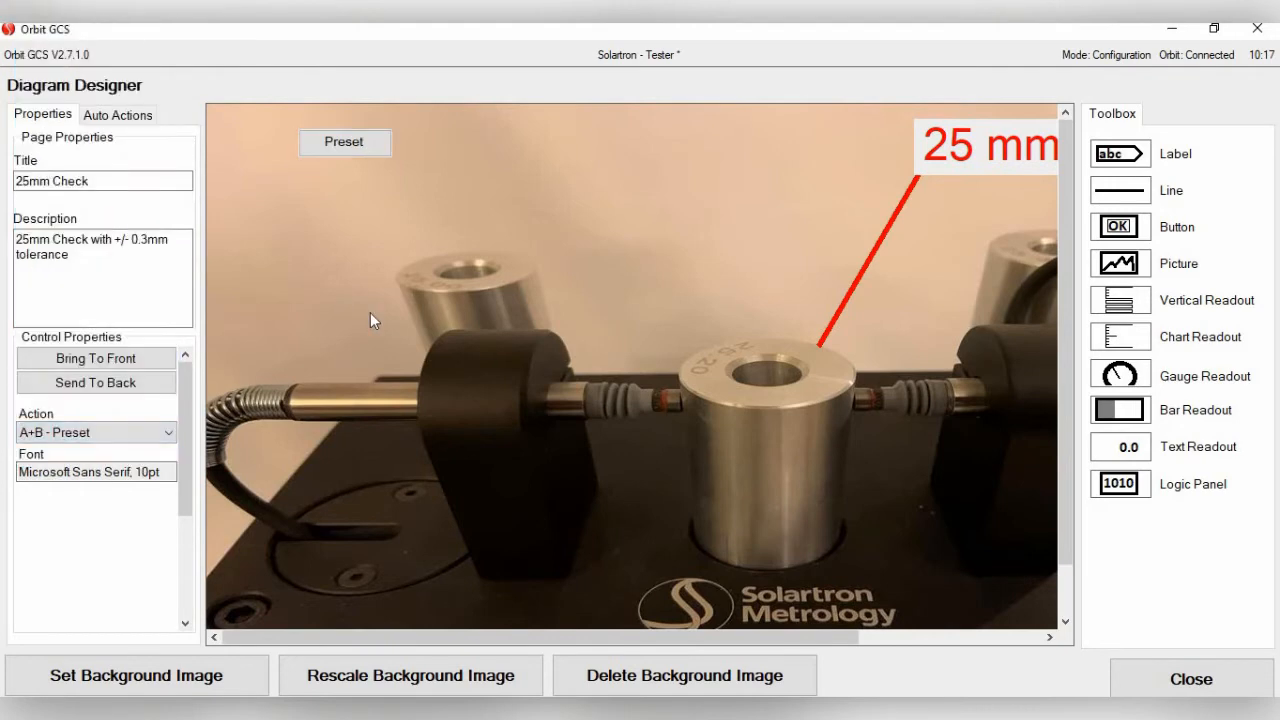
left_click(340, 147)
left_click_drag(345, 153, 459, 165)
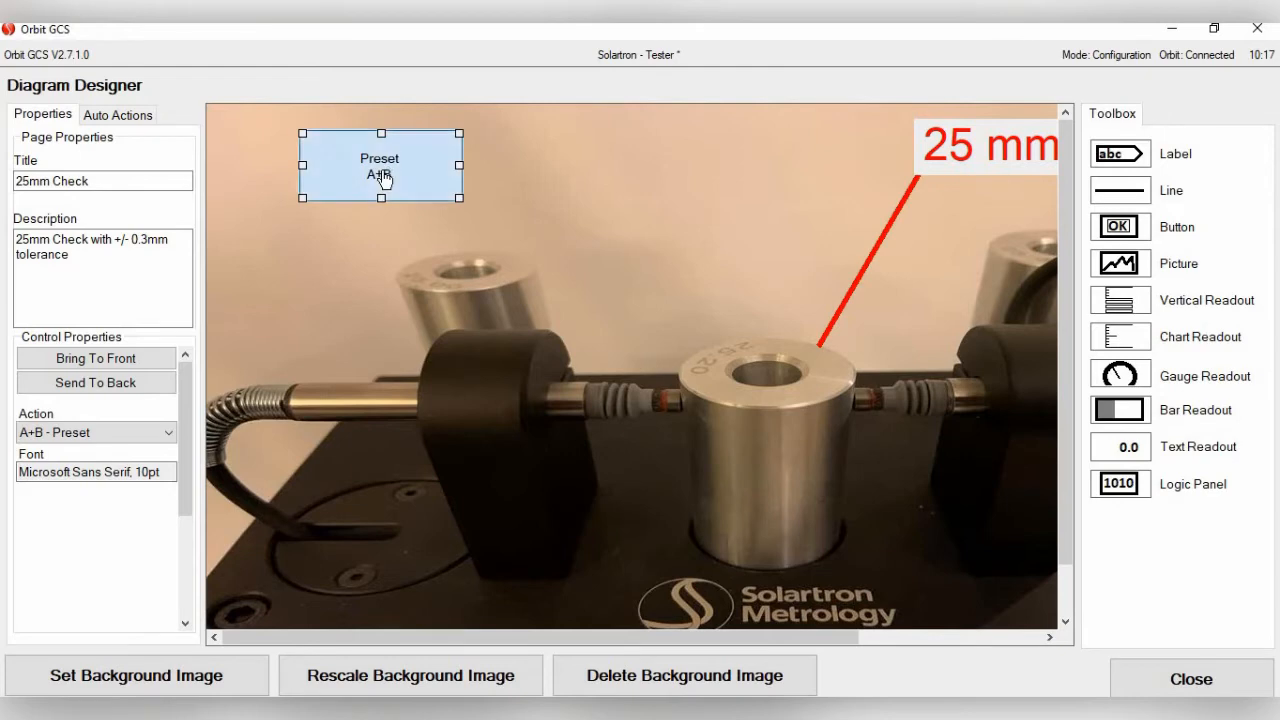
Set the preset button's font size to 28, enlarge the button around the text and shift it slightly up and left.
left_click(126, 473)
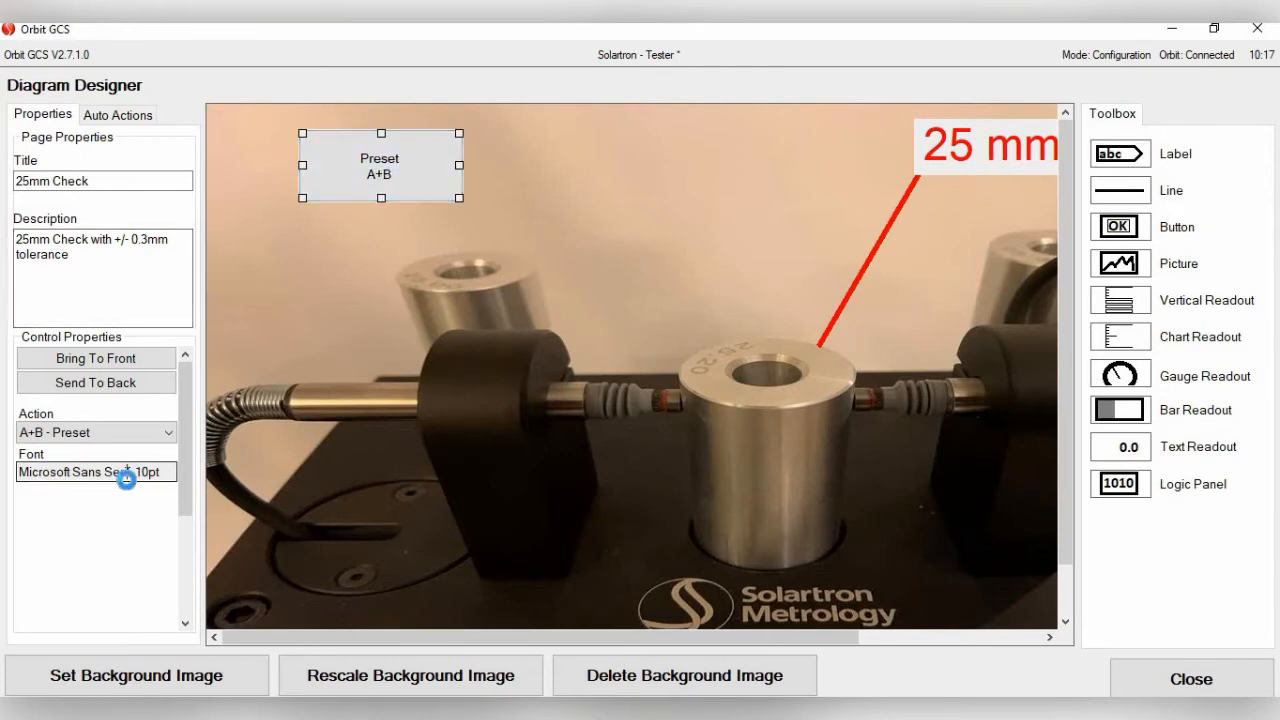
left_click(743, 252)
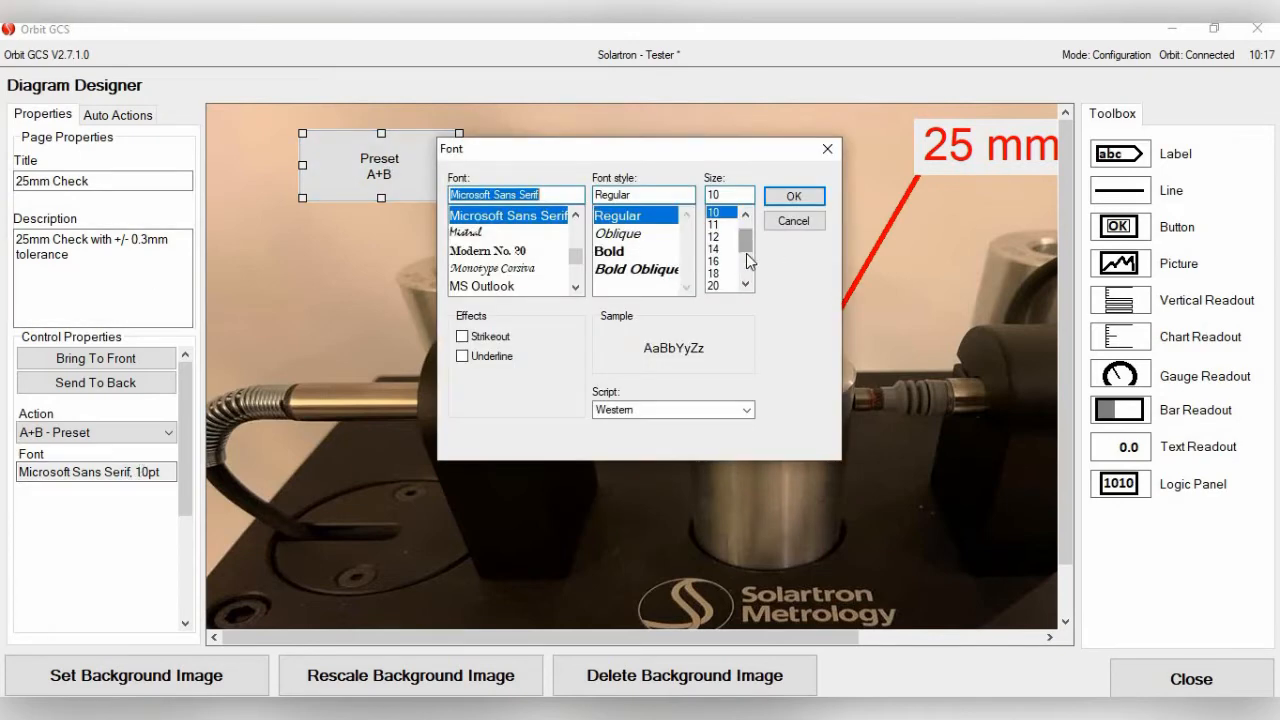
left_click(715, 262)
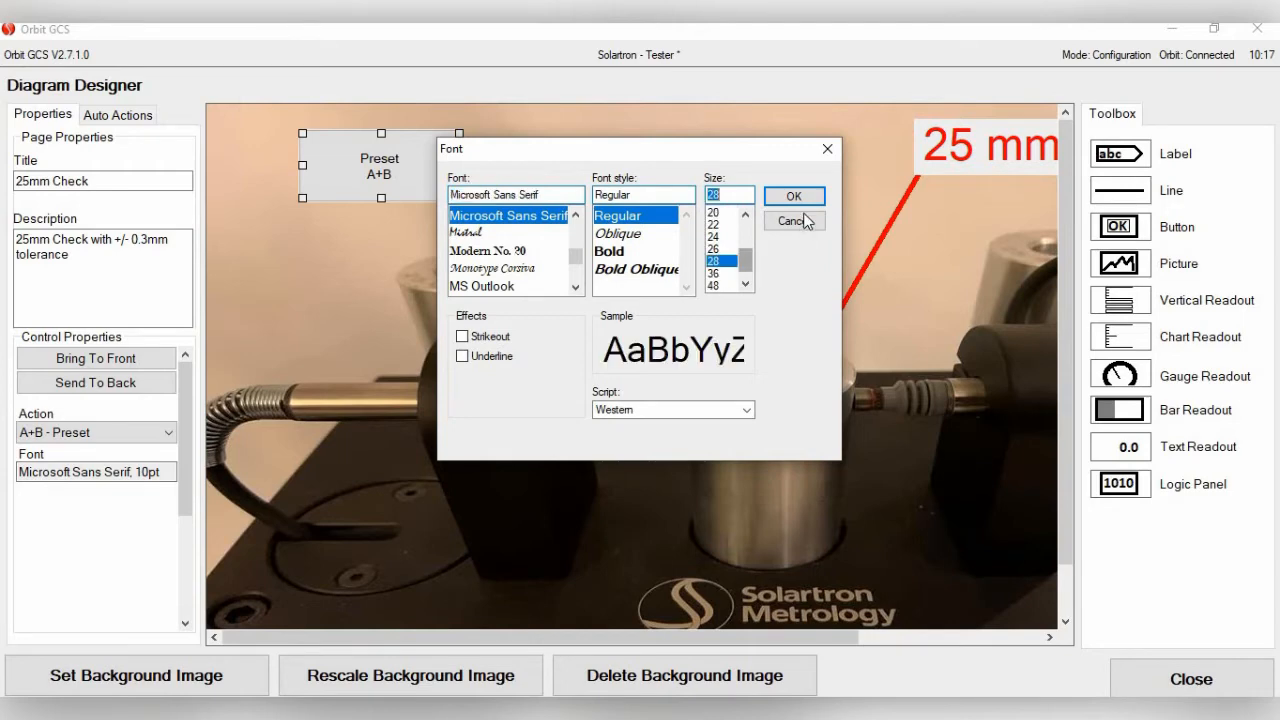
left_click(795, 196)
left_click(401, 187)
left_click_drag(465, 165, 507, 165)
left_click_drag(422, 203, 337, 193)
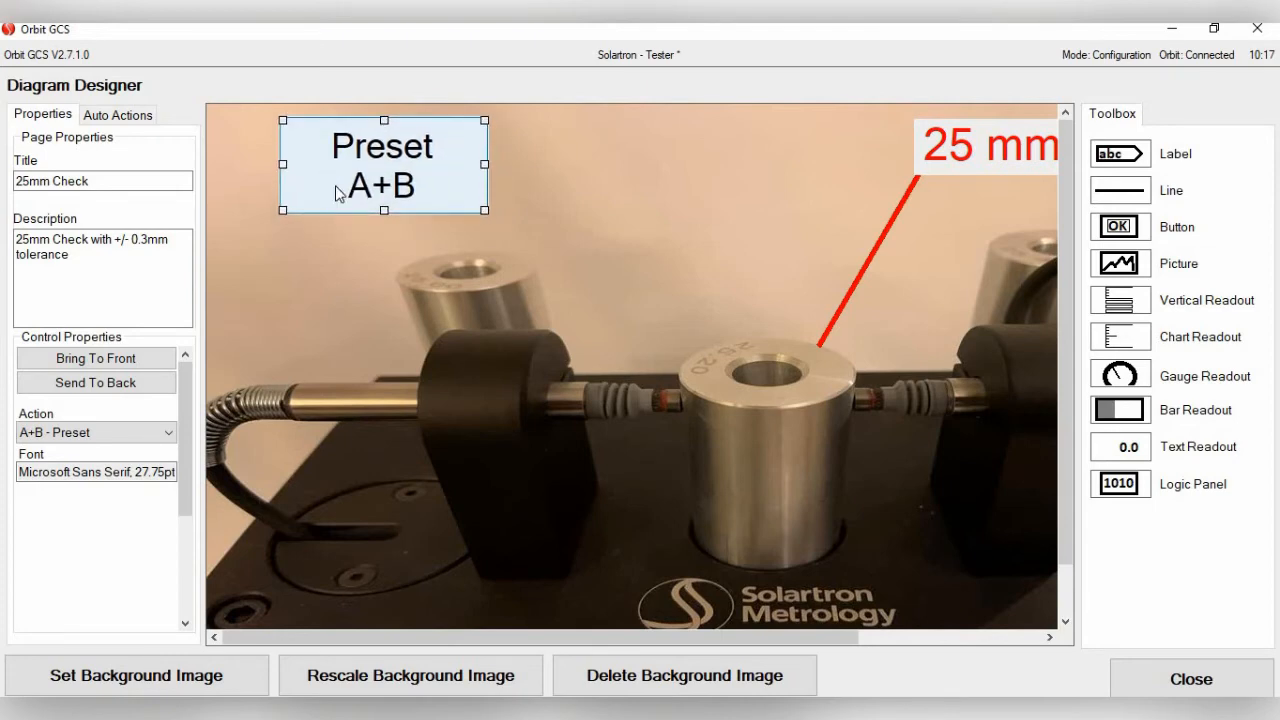
Place a picture control over the central cylinder and examine its image, logic element and preview options.
left_click_drag(804, 641, 889, 640)
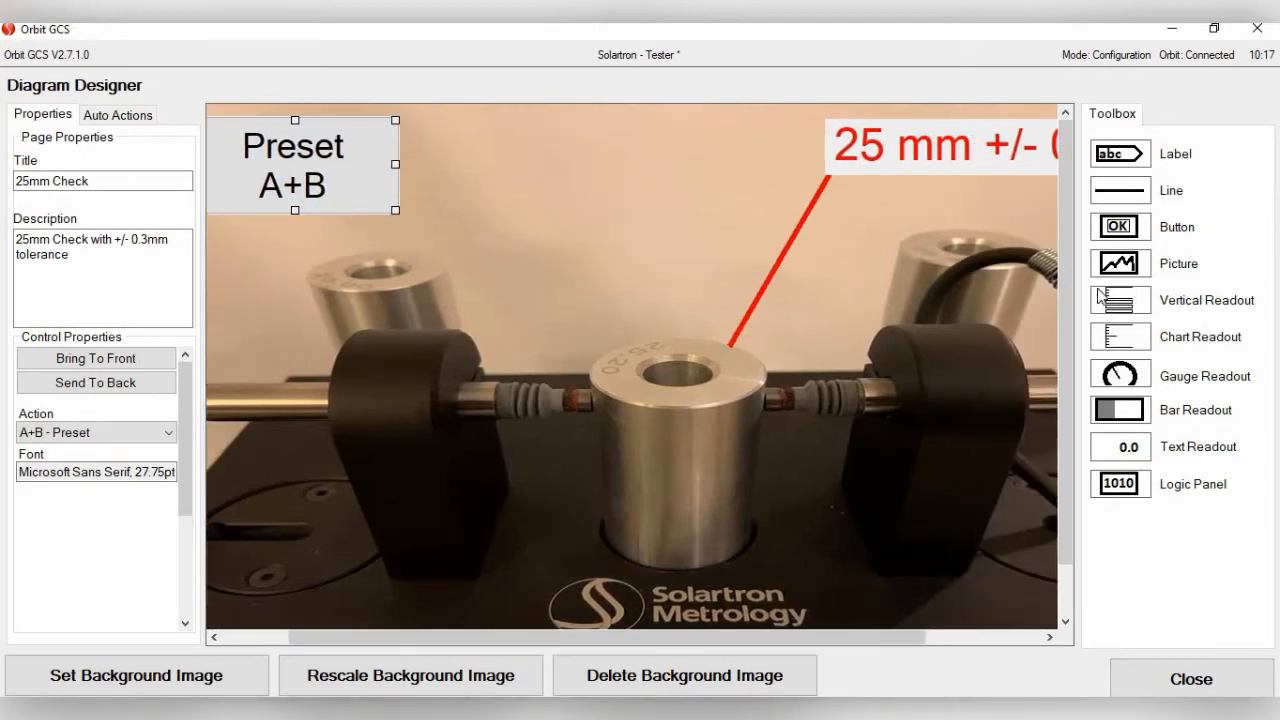
left_click(1118, 264)
left_click(520, 257)
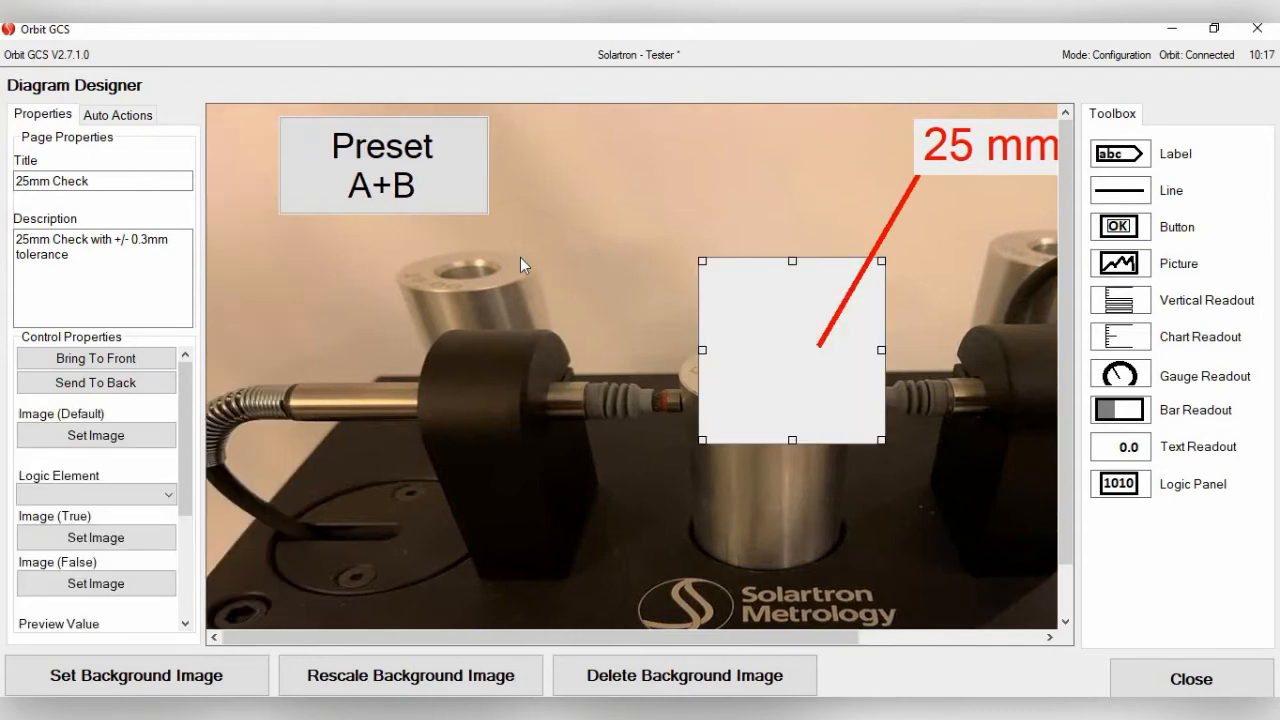
scroll(175, 578, "down", 3)
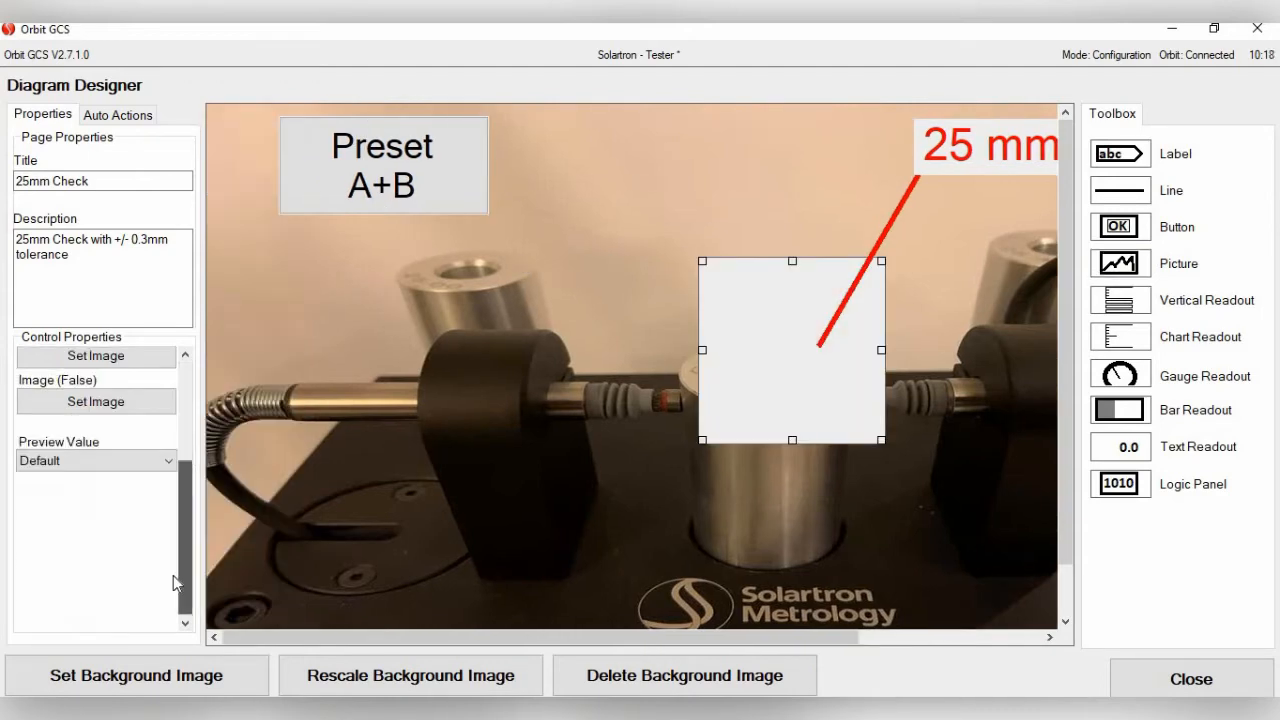
scroll(150, 463, "up", 3)
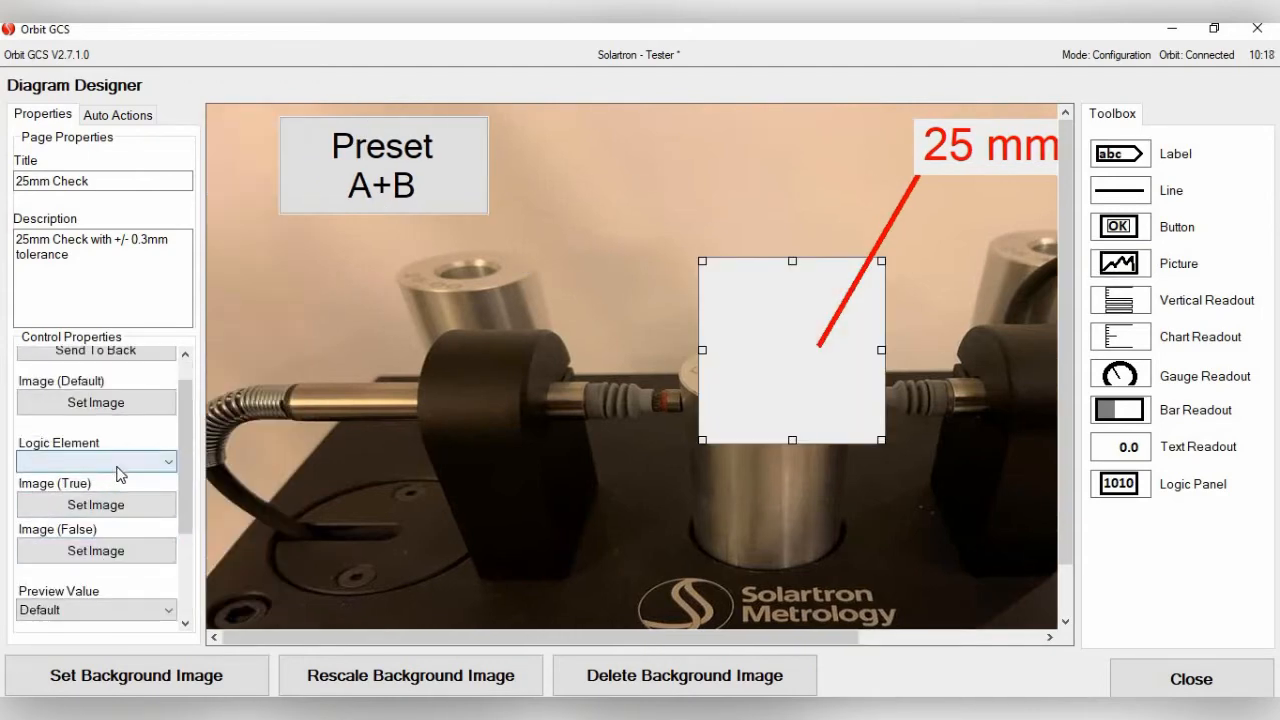
left_click(171, 459)
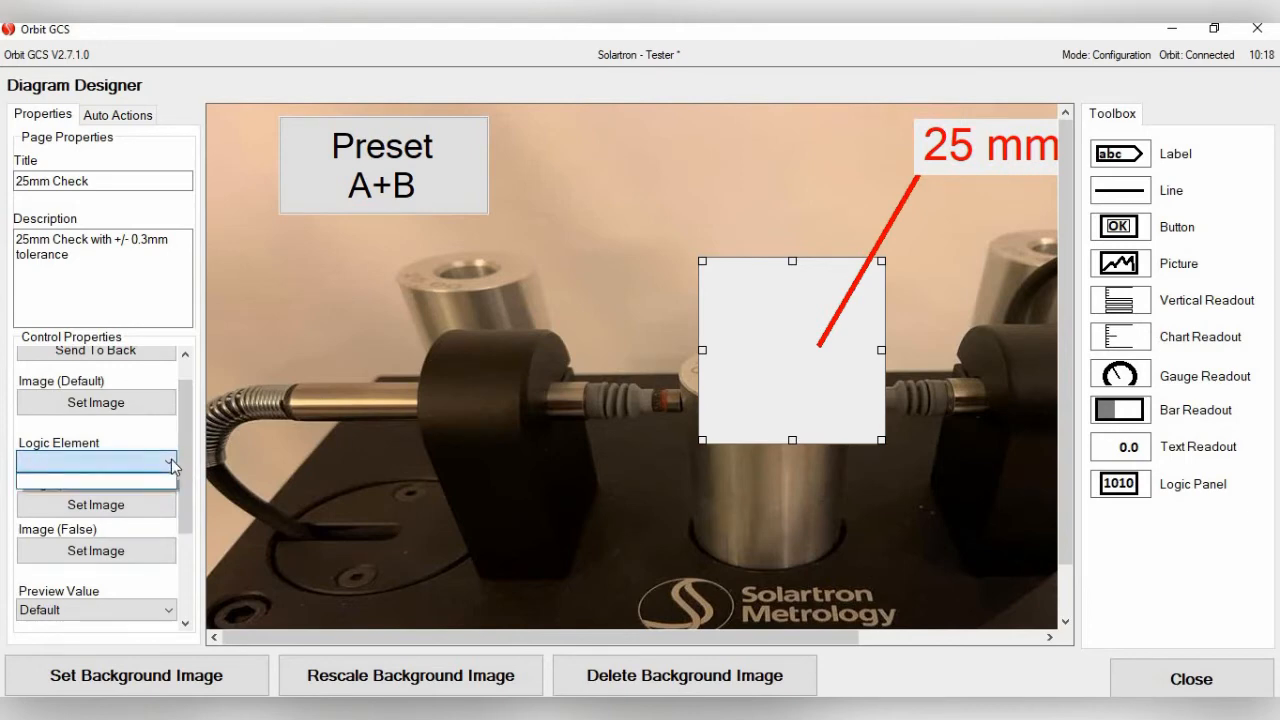
left_click(171, 459)
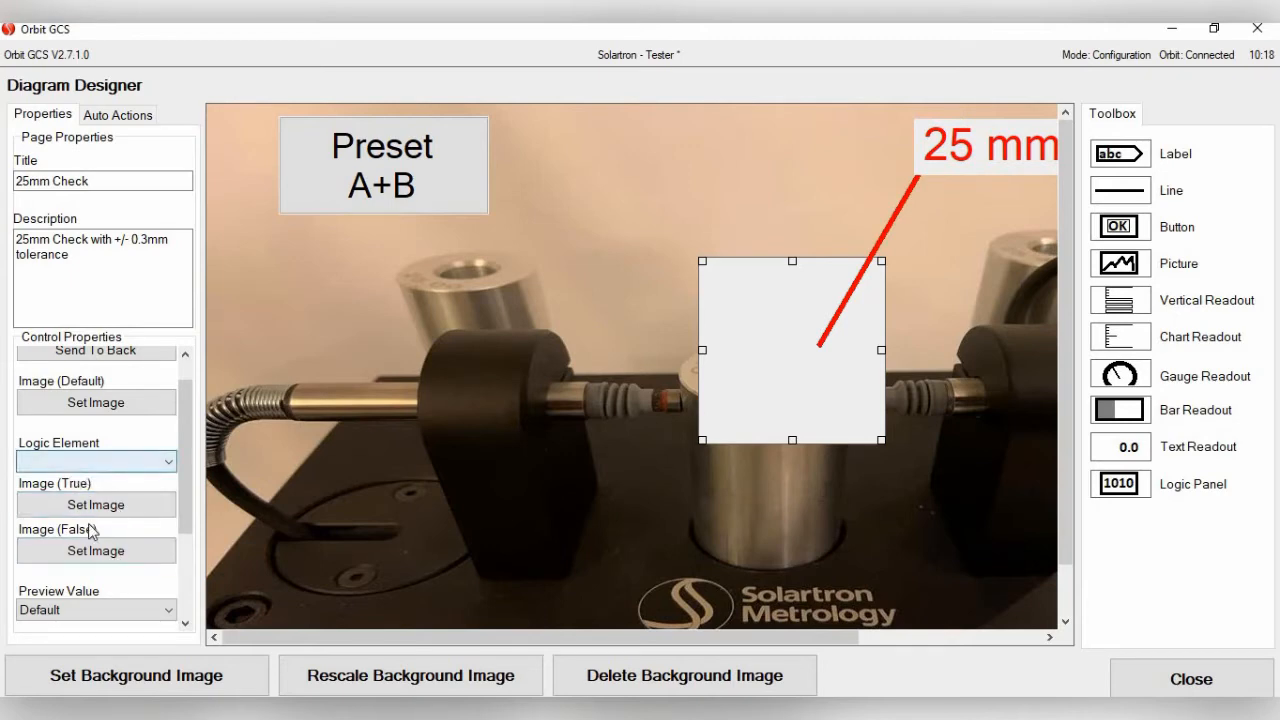
scroll(181, 445, "up", 1)
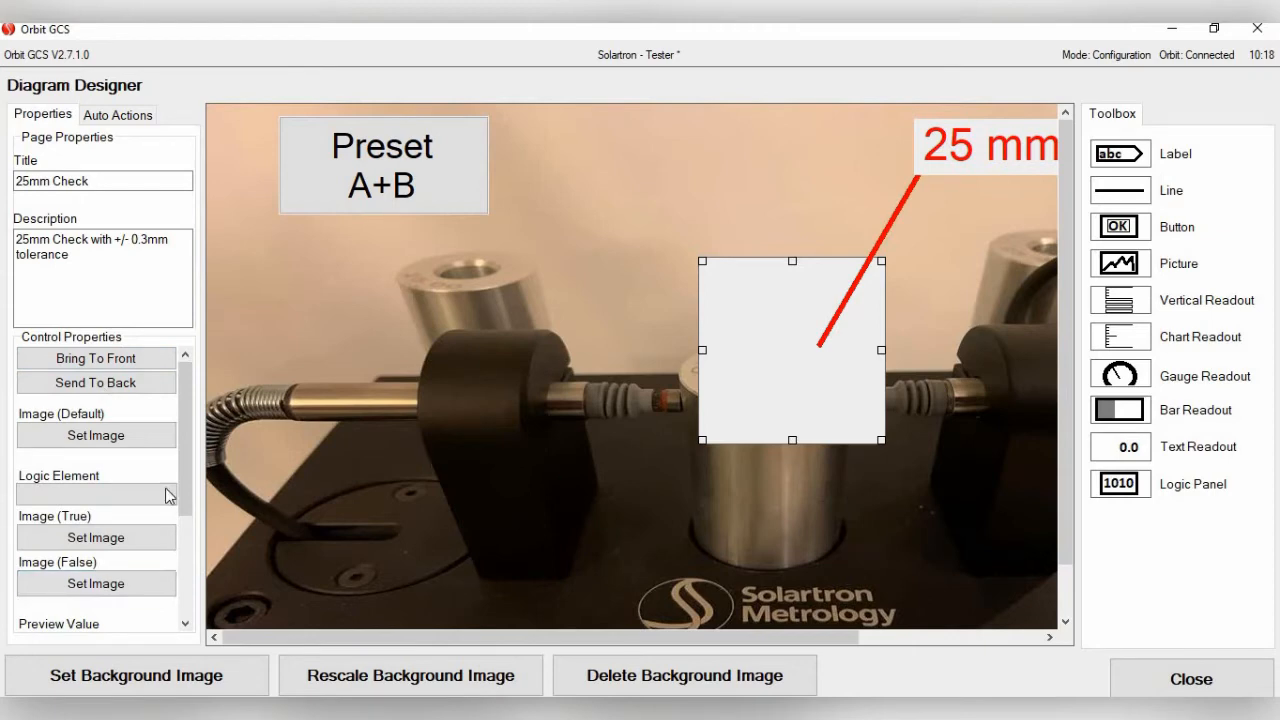
Delete the picture control covering the central cylinder.
mouse_move(188, 473)
left_mouse_down()
mouse_move(190, 560)
mouse_move(191, 455)
left_mouse_up()
left_click_drag(734, 352, 735, 353)
key("Delete")
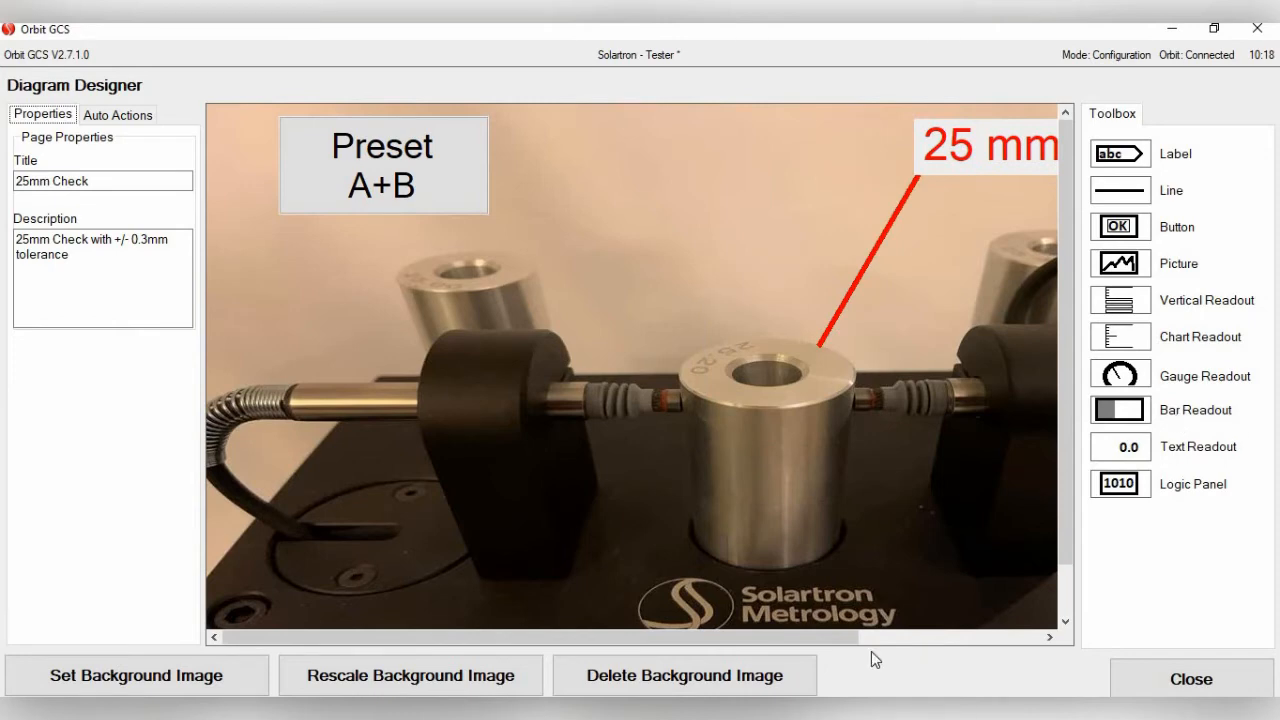
Place a vertical readout on the diagram over the central cylinder.
left_click_drag(857, 634, 921, 638)
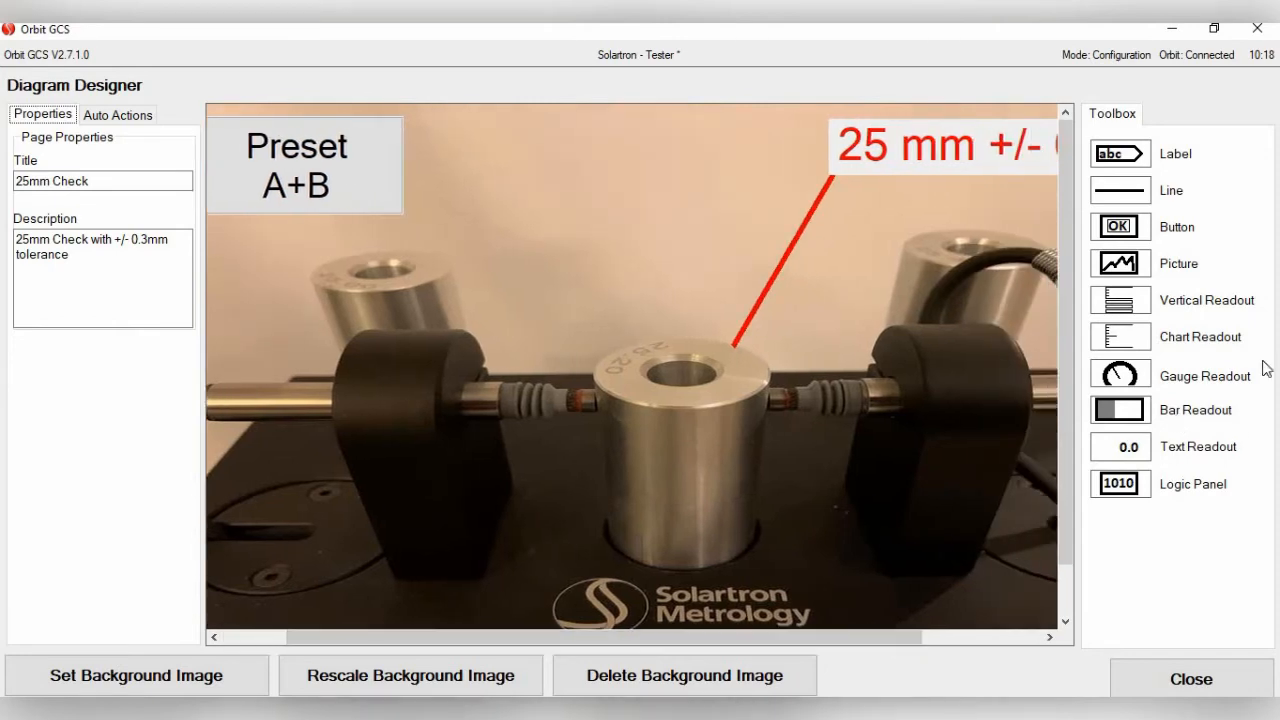
left_click(1136, 311)
left_click(476, 215)
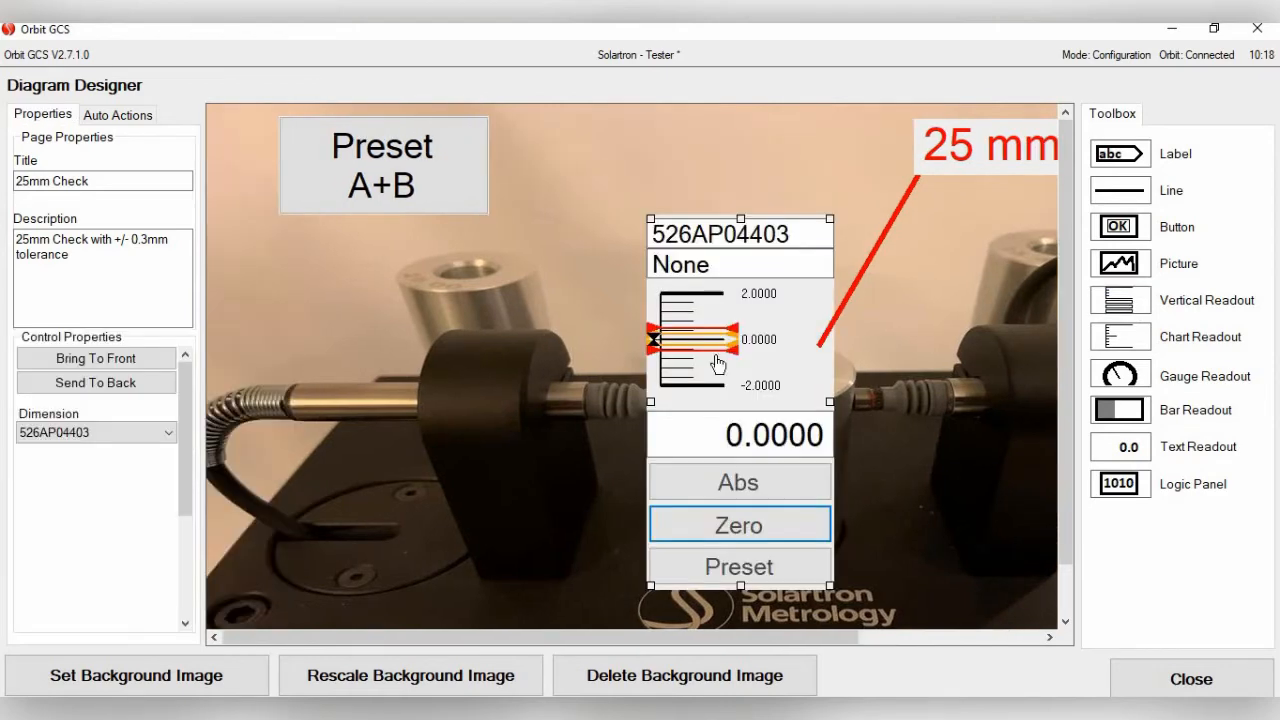
Try the vertical readout beside the central cylinder at a taller size and delete it from the diagram.
left_click_drag(800, 332, 713, 265)
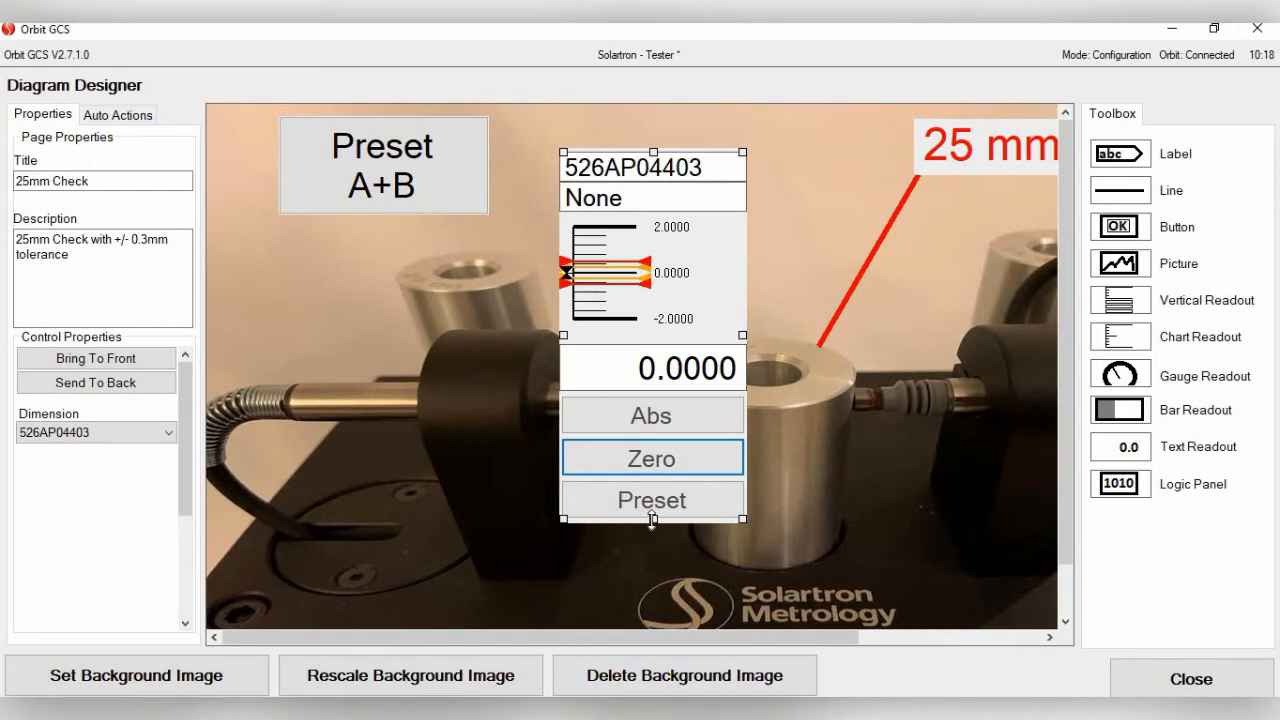
left_click_drag(656, 535, 657, 597)
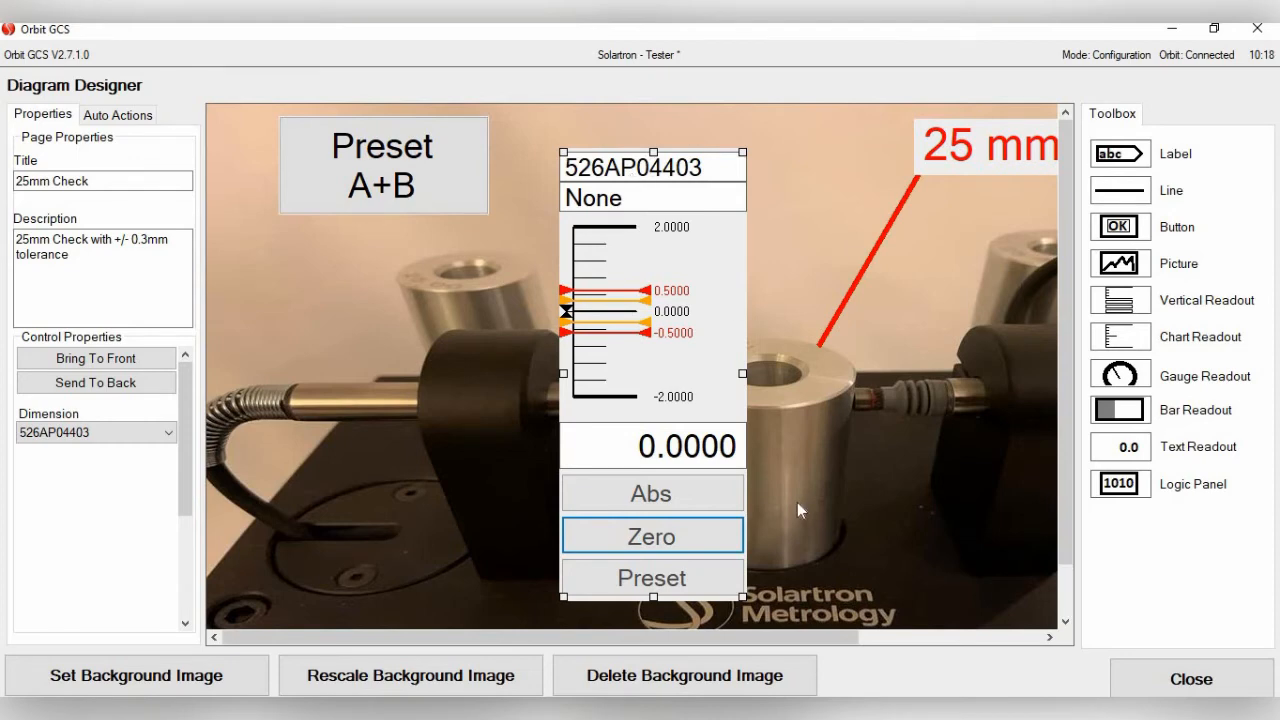
key("Delete")
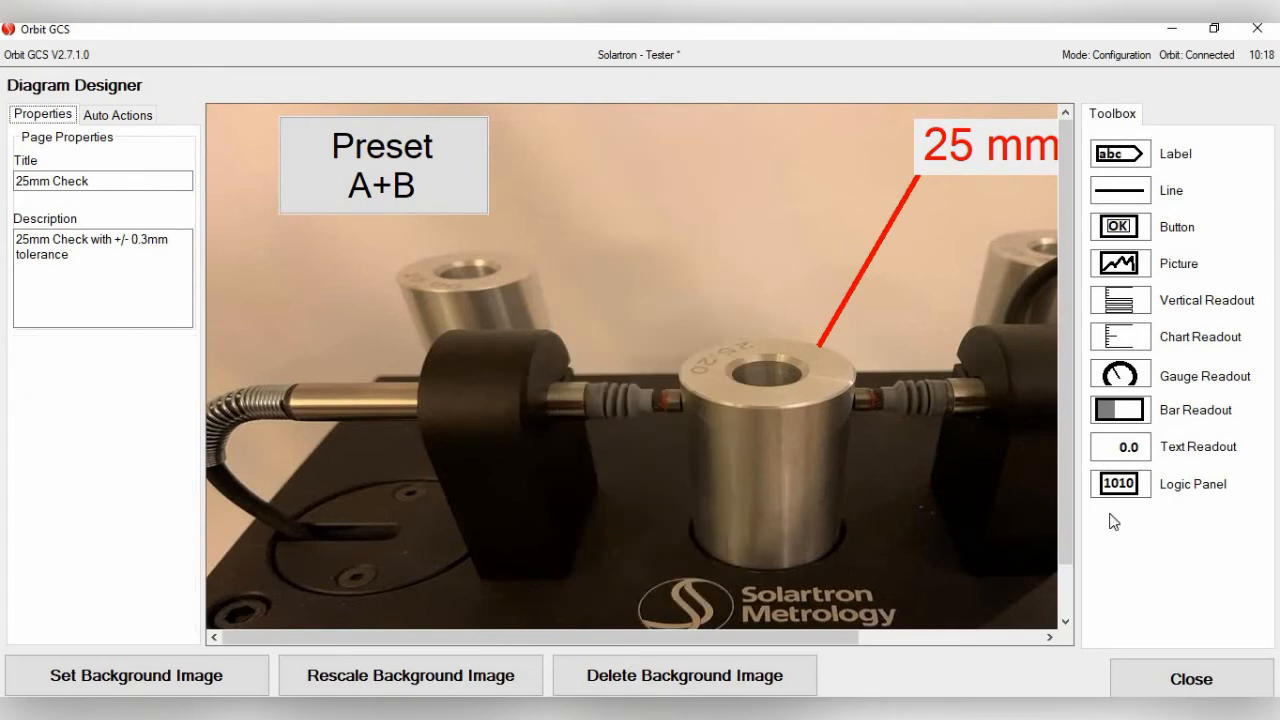
left_click(1130, 352)
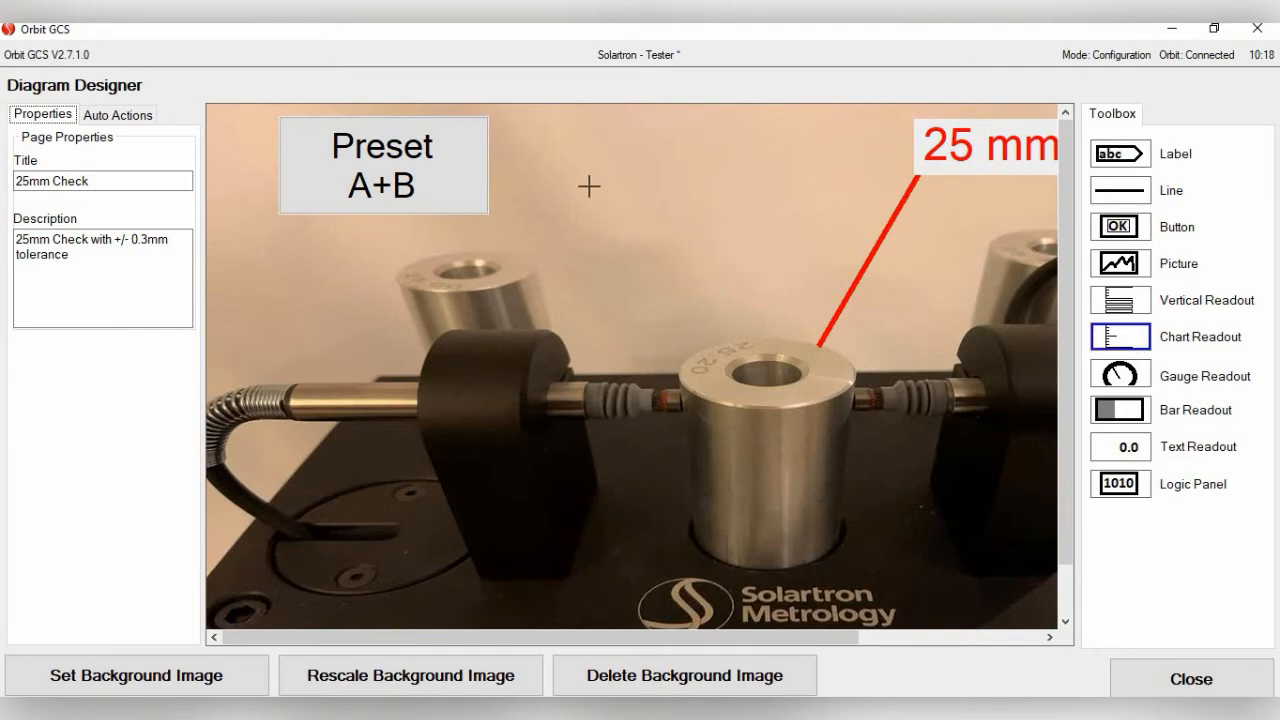
left_click(726, 333)
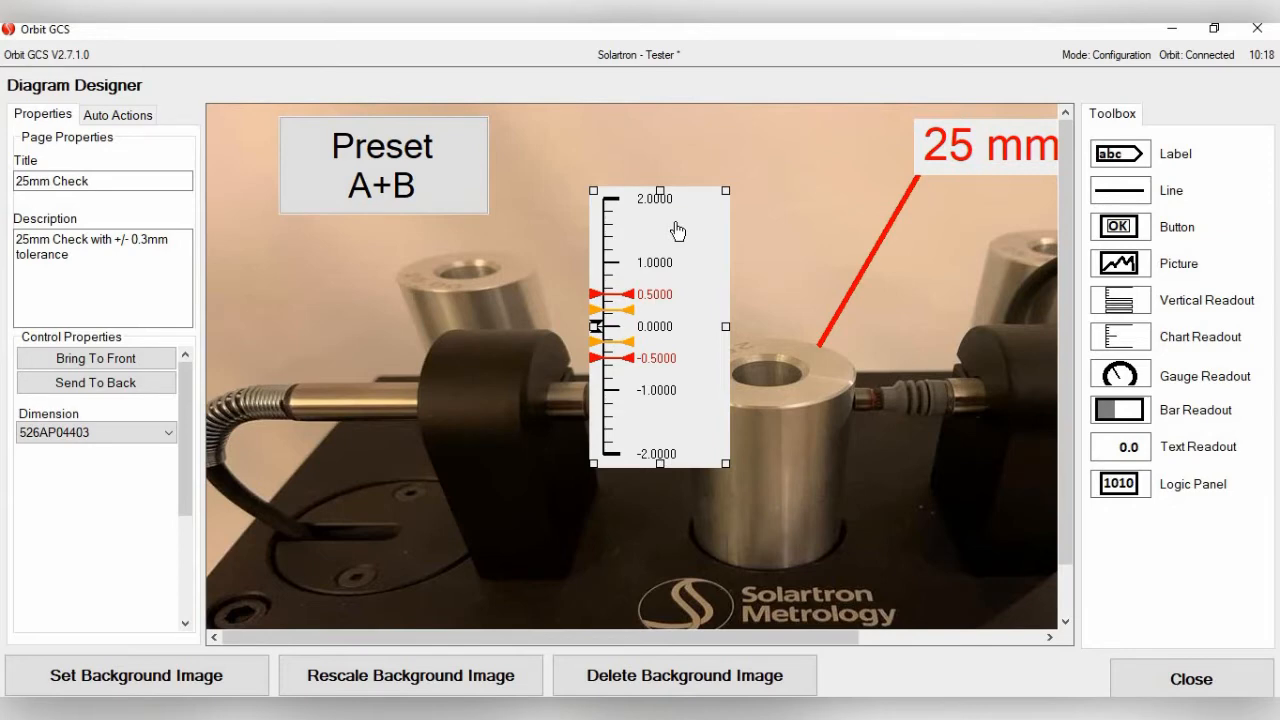
key("Delete")
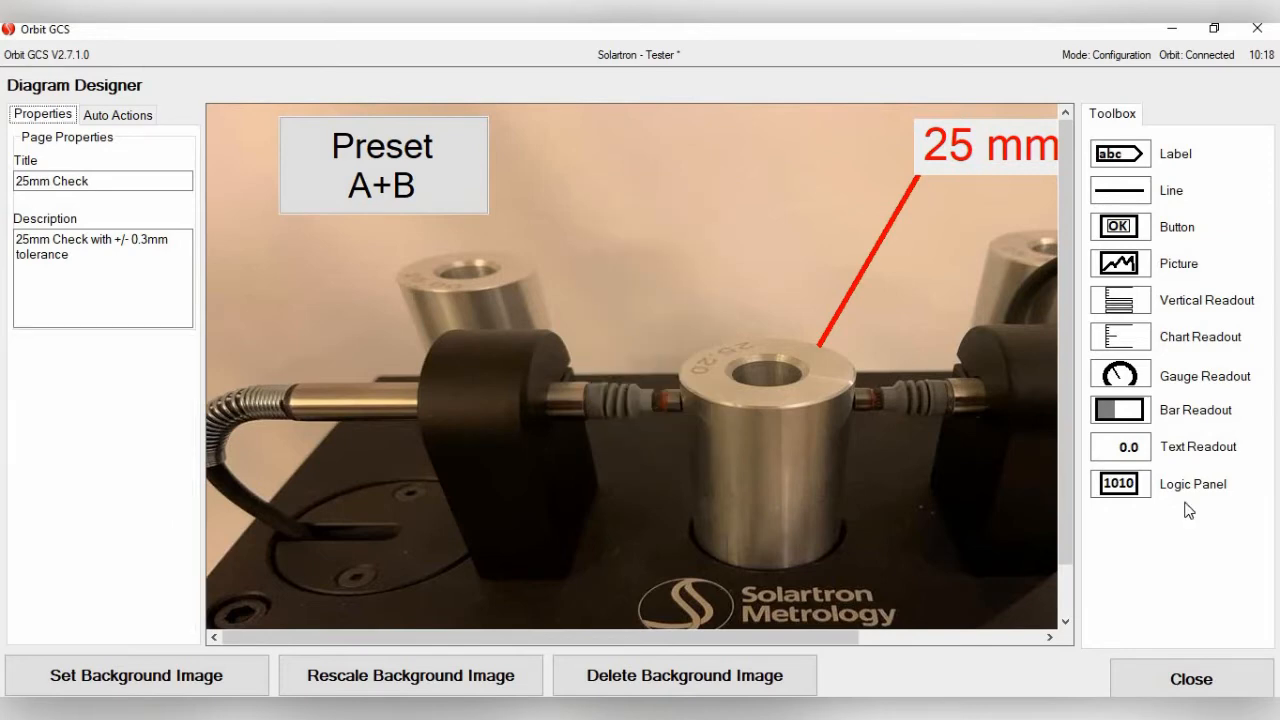
Place a gauge readout on the front of the central cylinder and resize it to roughly the cylinder's width.
left_click(1143, 382)
left_click(471, 510)
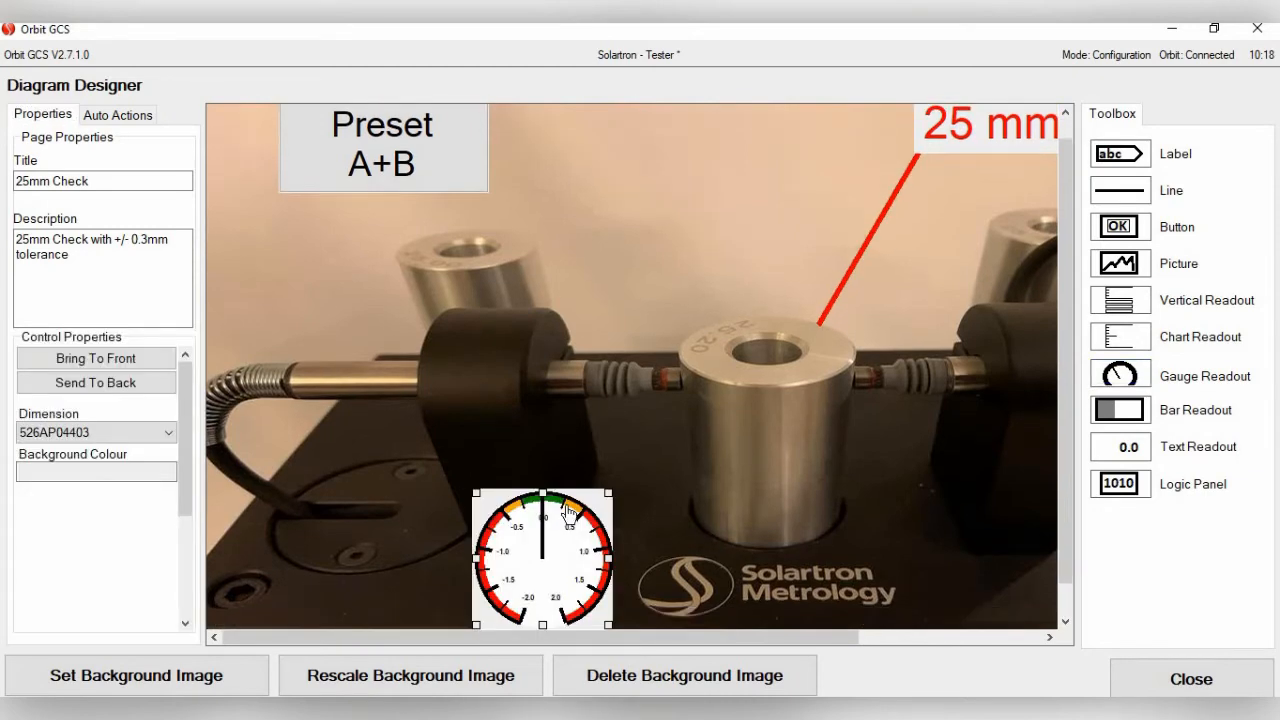
left_click_drag(537, 586, 763, 492)
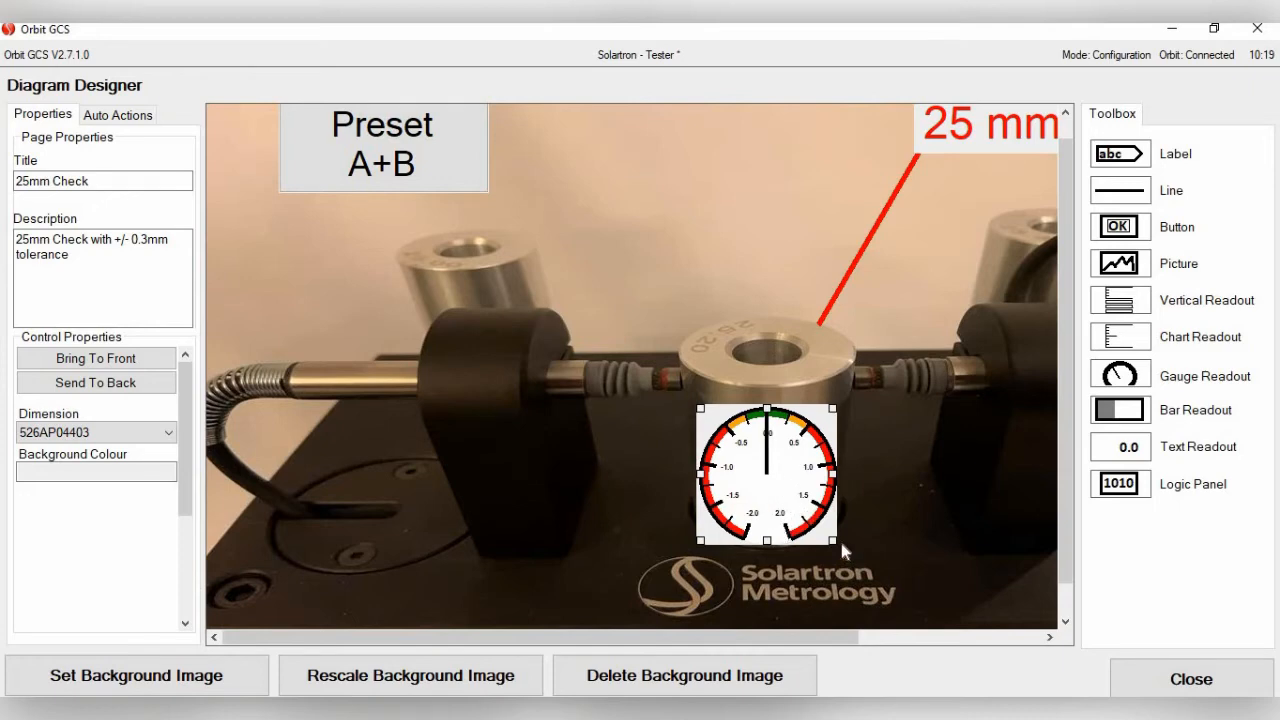
left_click_drag(833, 542, 810, 524)
left_click_drag(773, 484, 789, 504)
left_click_drag(715, 426, 705, 423)
left_click_drag(832, 419, 842, 416)
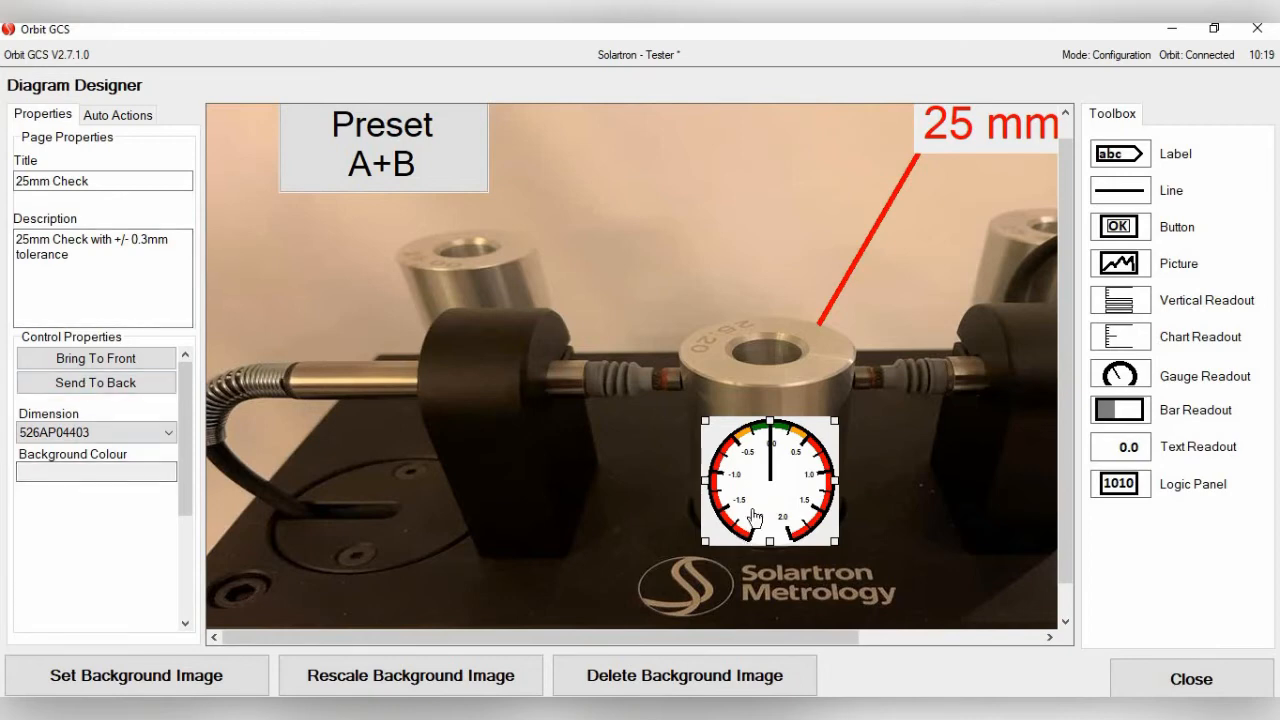
Assign the A+B dimension to the gauge readout on the central cylinder.
left_click(168, 432)
left_click(66, 484)
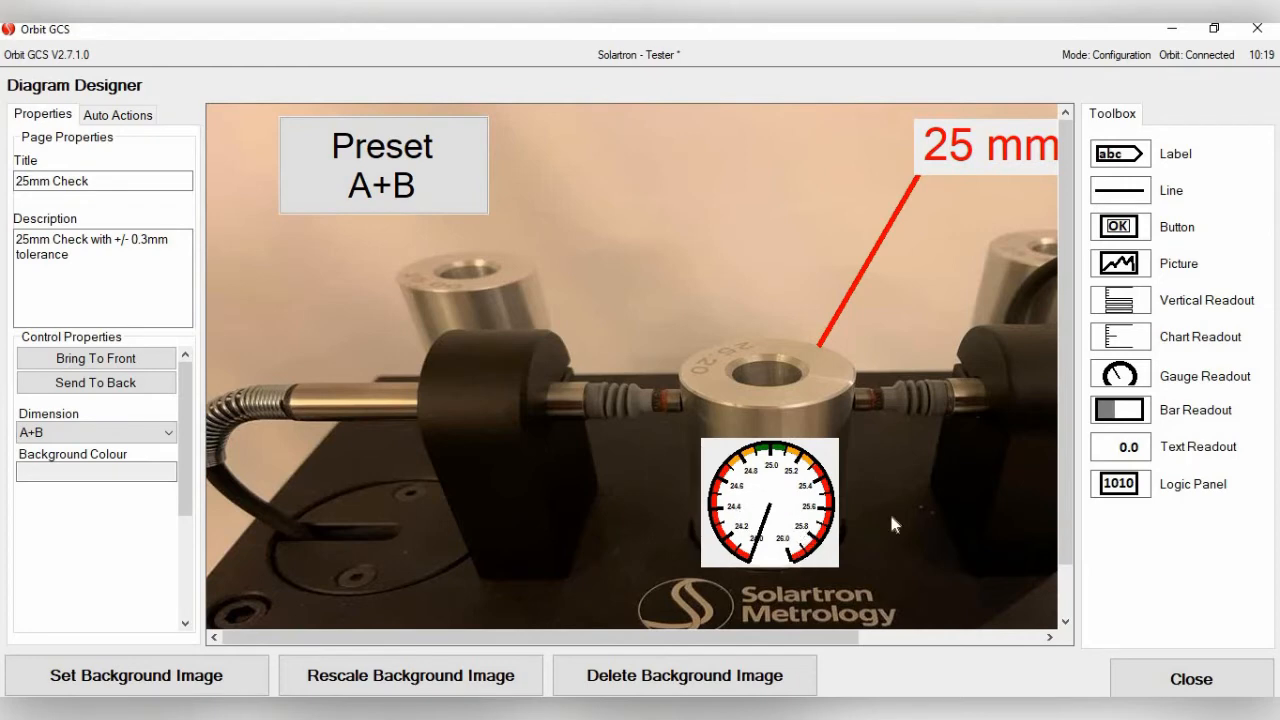
left_click(777, 486)
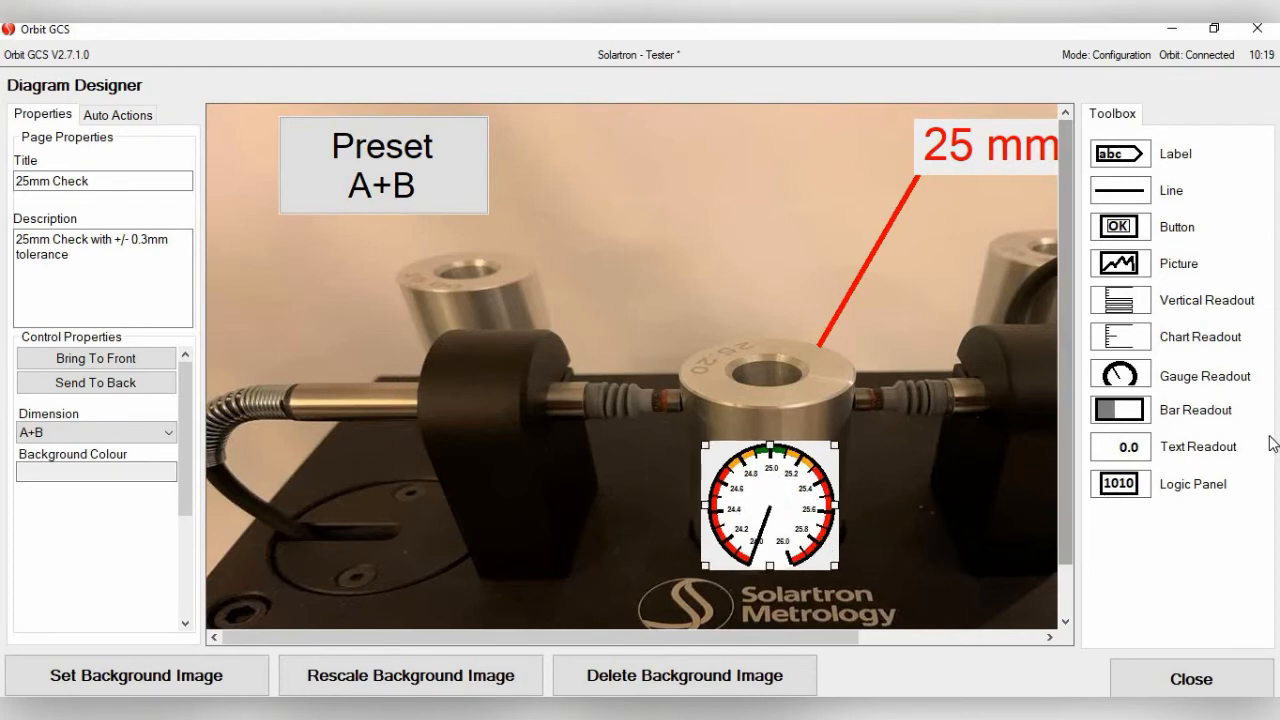
Place a wide bar readout across the left probe holder, below the probe, and check its dimension assignment.
left_click(1112, 418)
left_click_drag(848, 645, 918, 644)
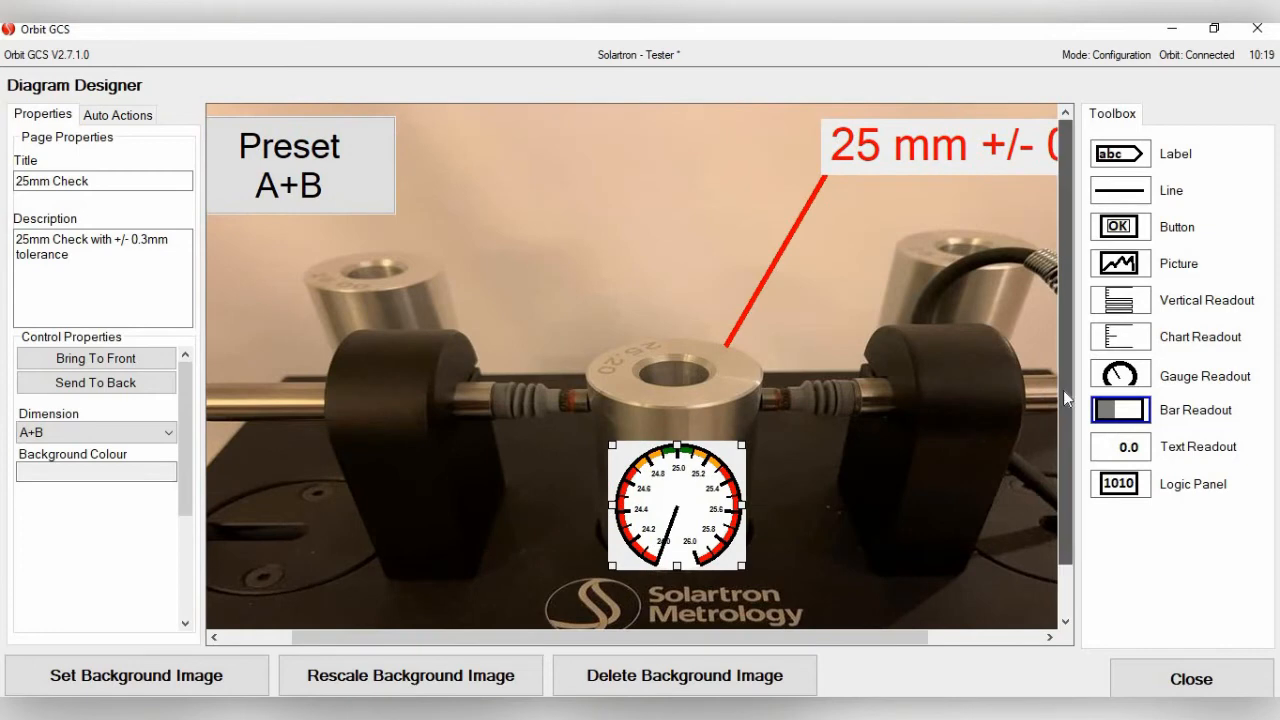
scroll(1064, 381, "down", 2)
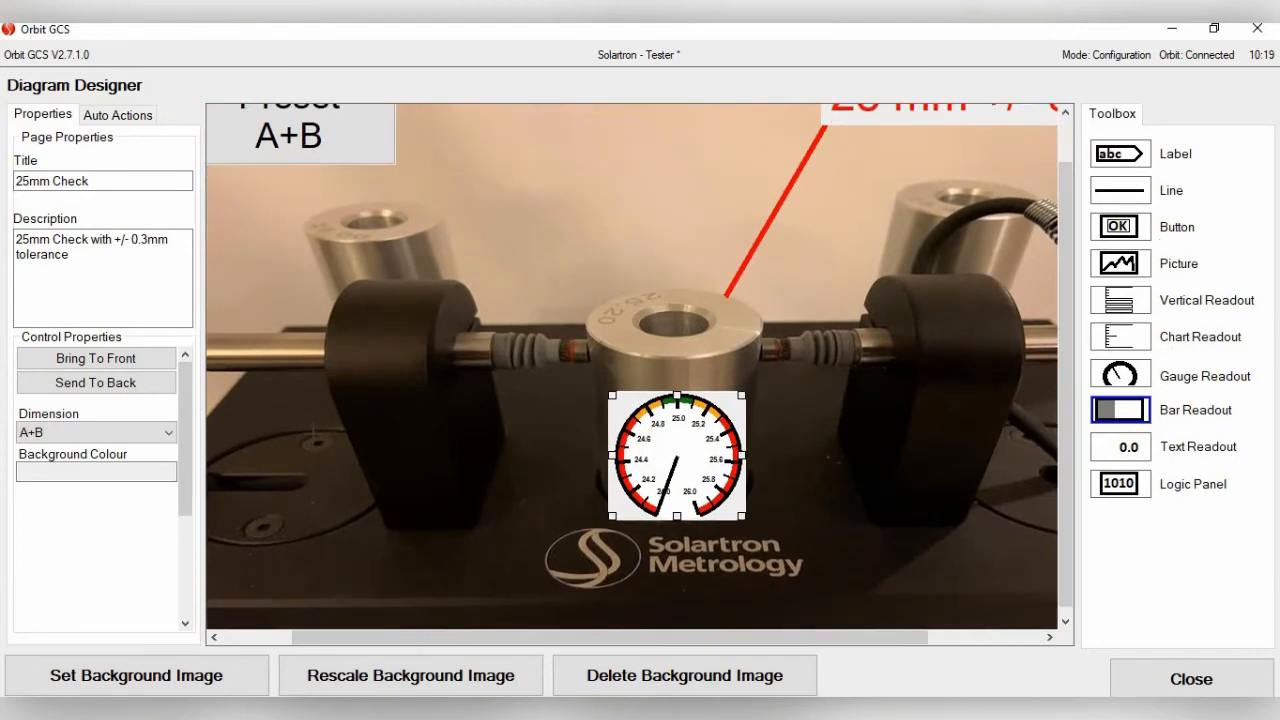
left_click(471, 562)
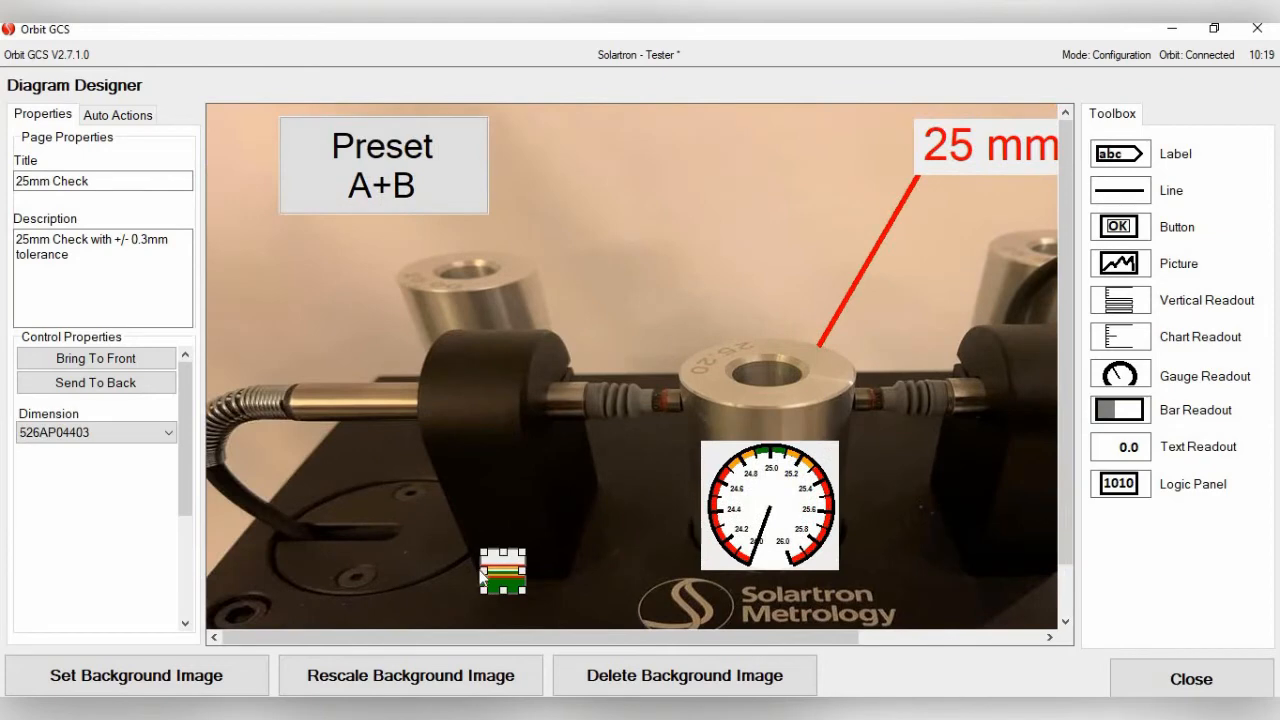
left_click_drag(481, 572, 336, 572)
left_click_drag(522, 572, 483, 479)
left_click_drag(560, 502, 572, 502)
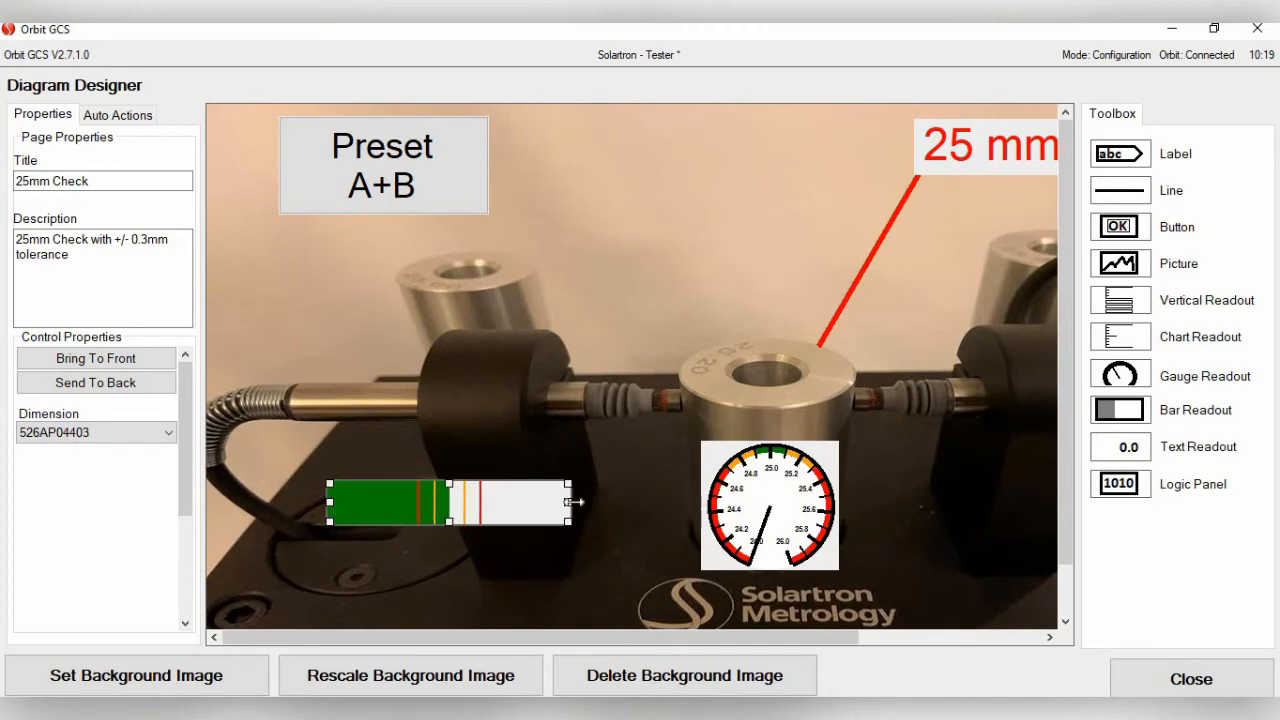
left_click(172, 434)
left_click(172, 434)
Place a second bar readout below the right probe, level with the left bar, and widen it to a similar length.
left_click_drag(347, 640, 642, 650)
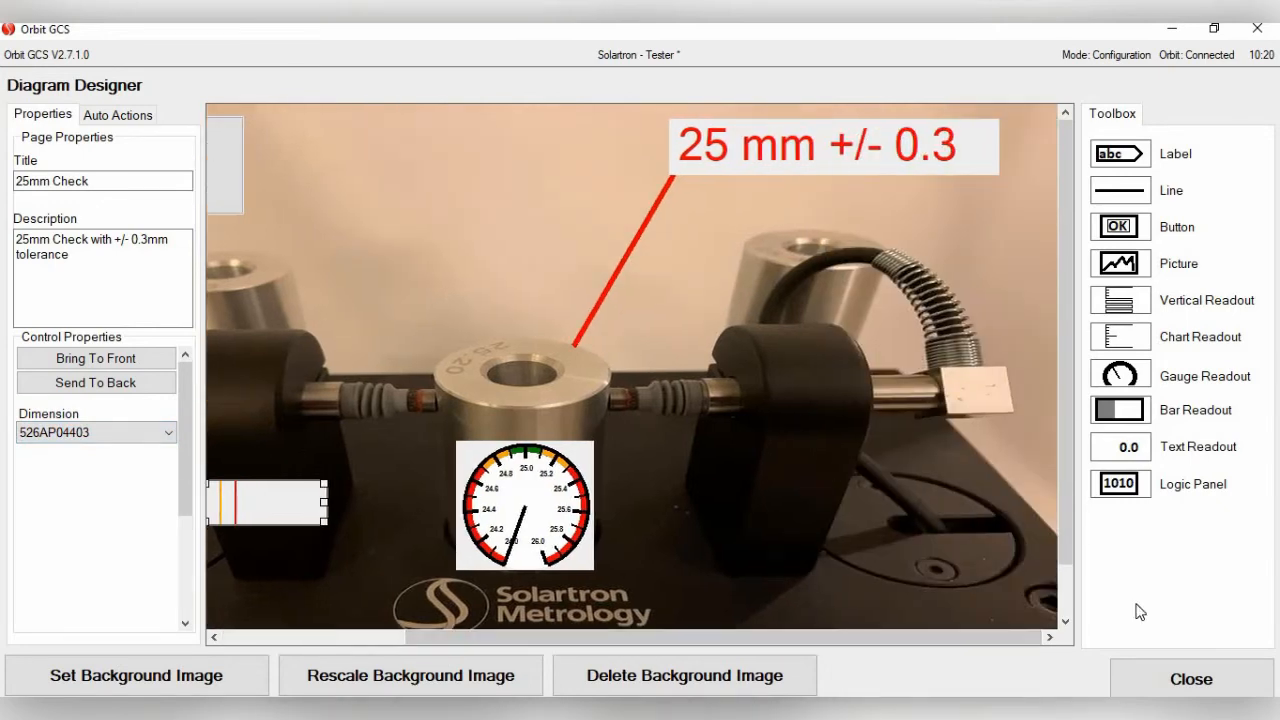
left_click(1124, 412)
left_click(1031, 505)
left_click_drag(1031, 505, 985, 491)
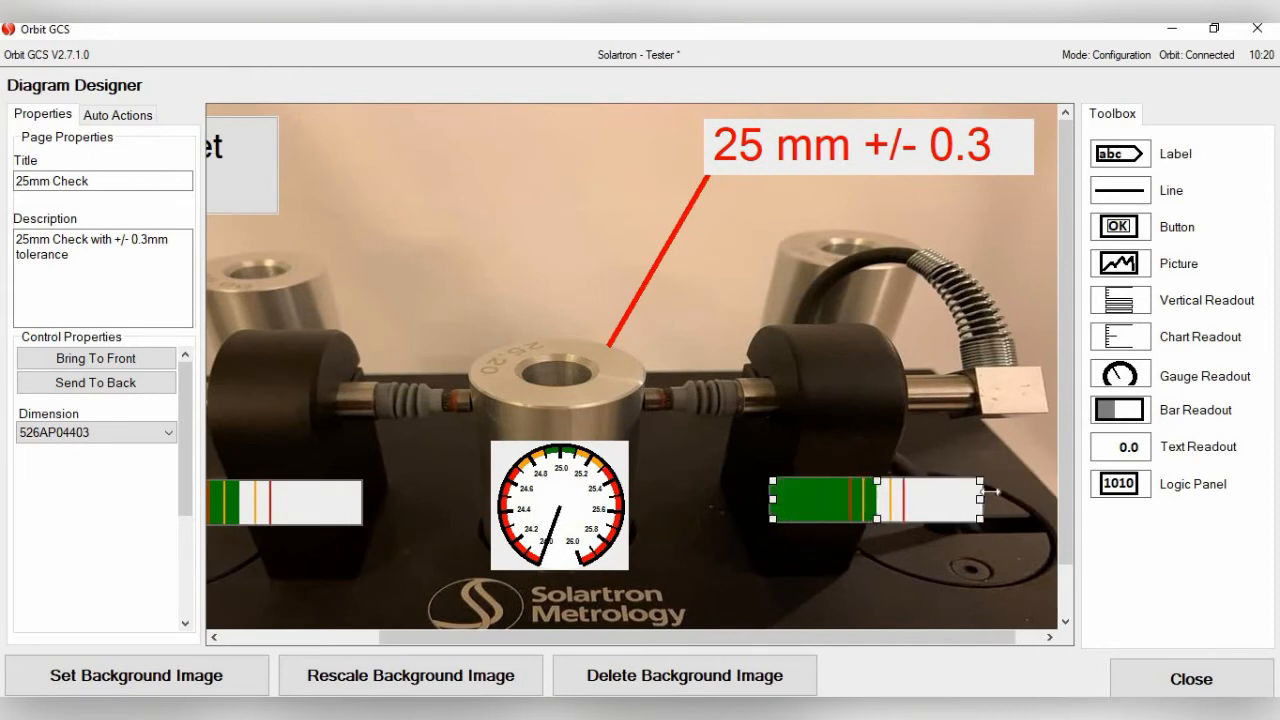
left_click_drag(773, 499, 763, 499)
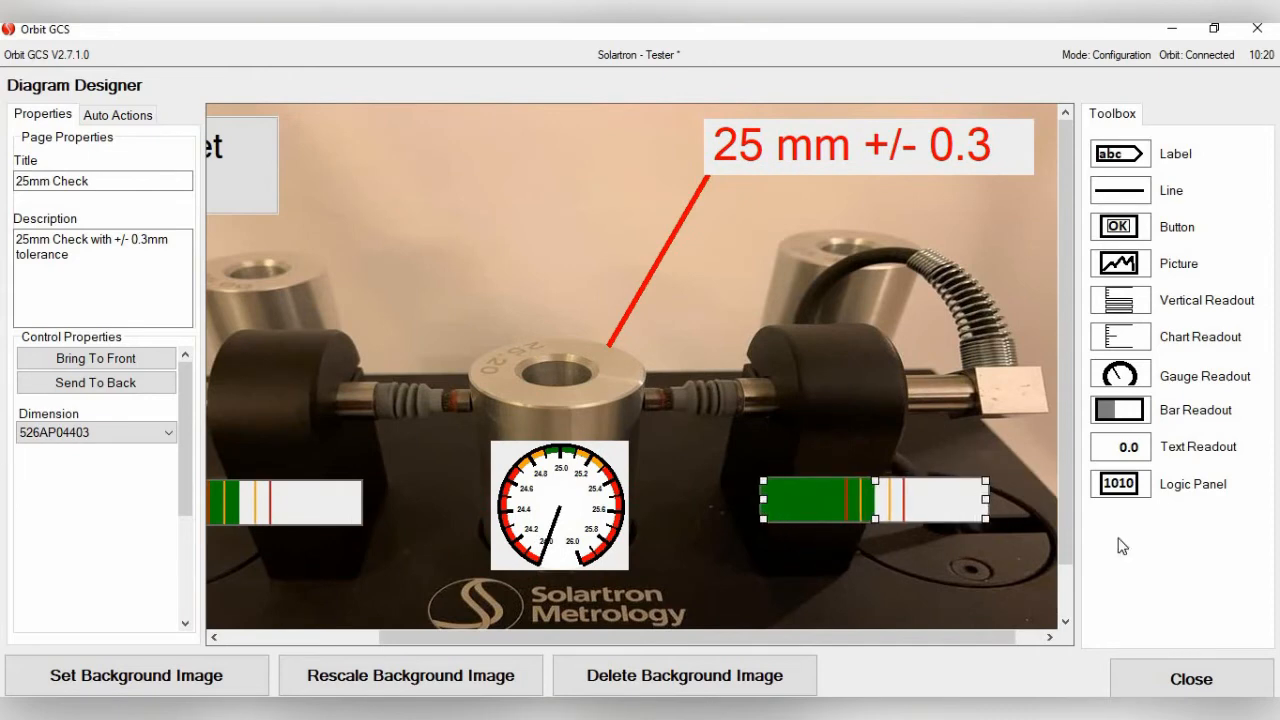
left_click_drag(986, 503, 999, 505)
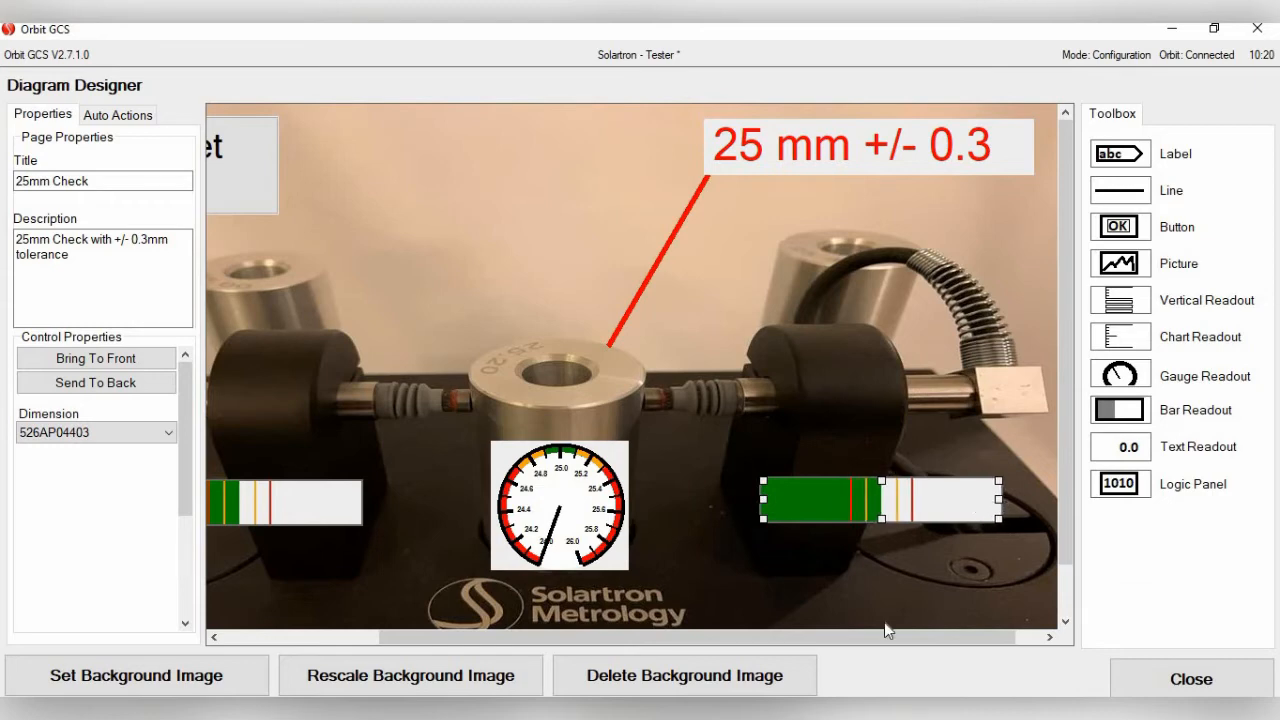
Place a text readout above the central cylinder and adjust its size and position beside the red pointer line.
left_click_drag(732, 639, 660, 643)
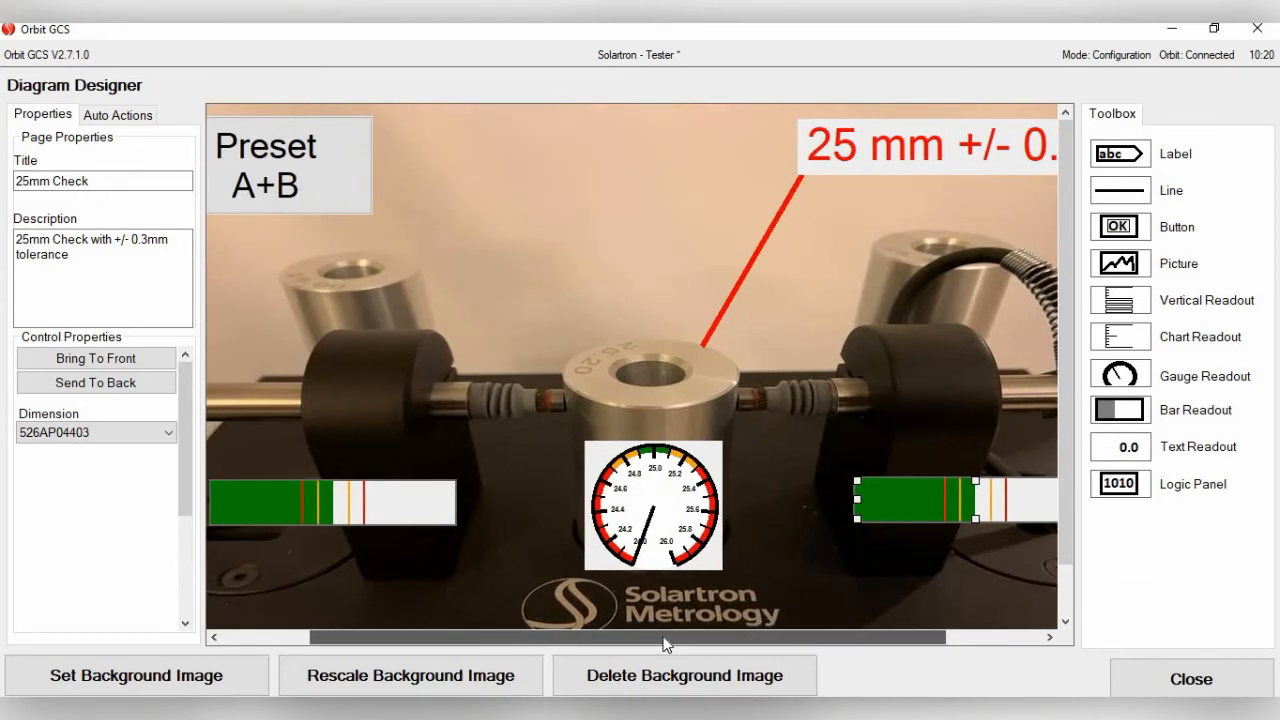
left_click(1117, 455)
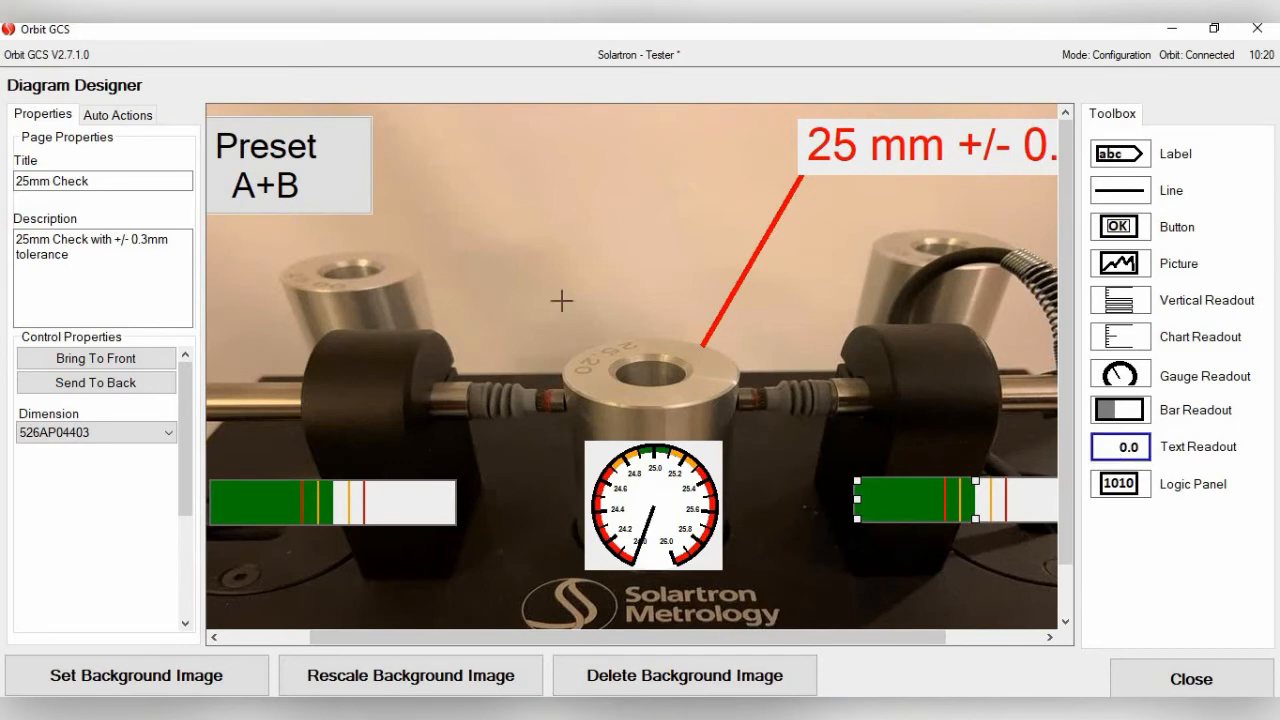
left_click(598, 240)
left_click_drag(850, 257, 689, 246)
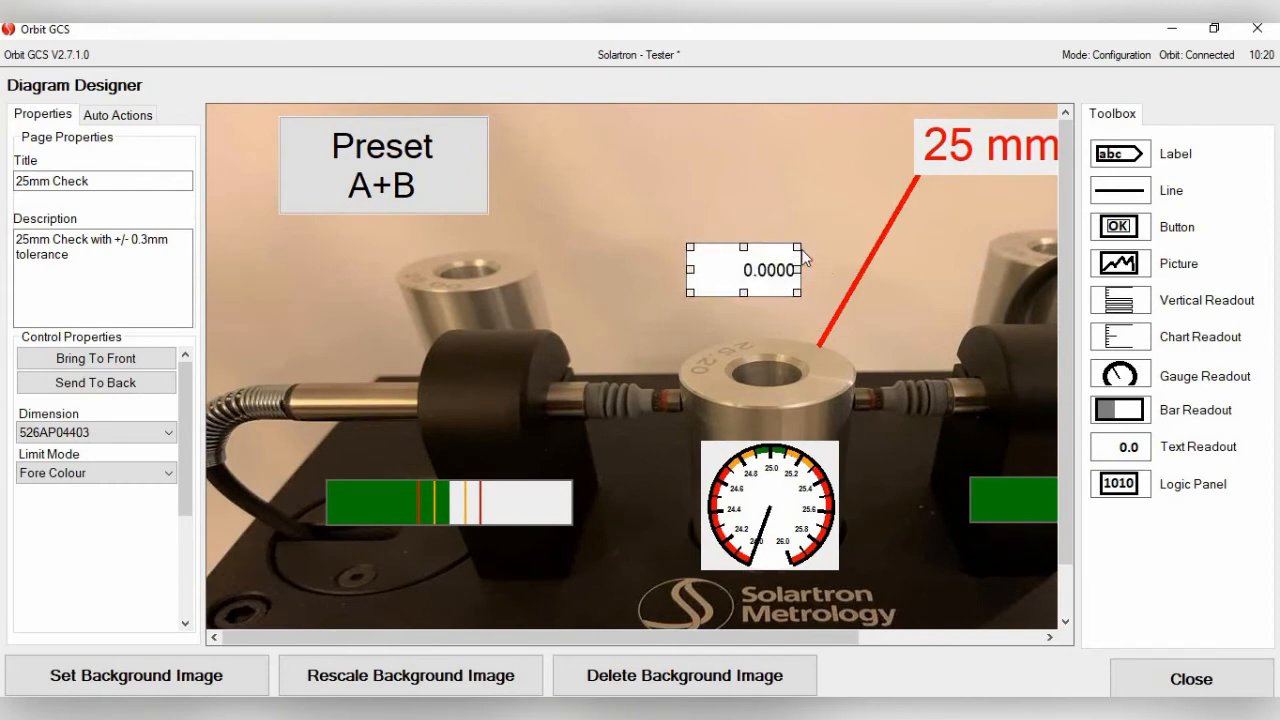
mouse_move(797, 254)
left_mouse_down()
mouse_move(831, 230)
mouse_move(773, 252)
mouse_move(778, 239)
left_mouse_up()
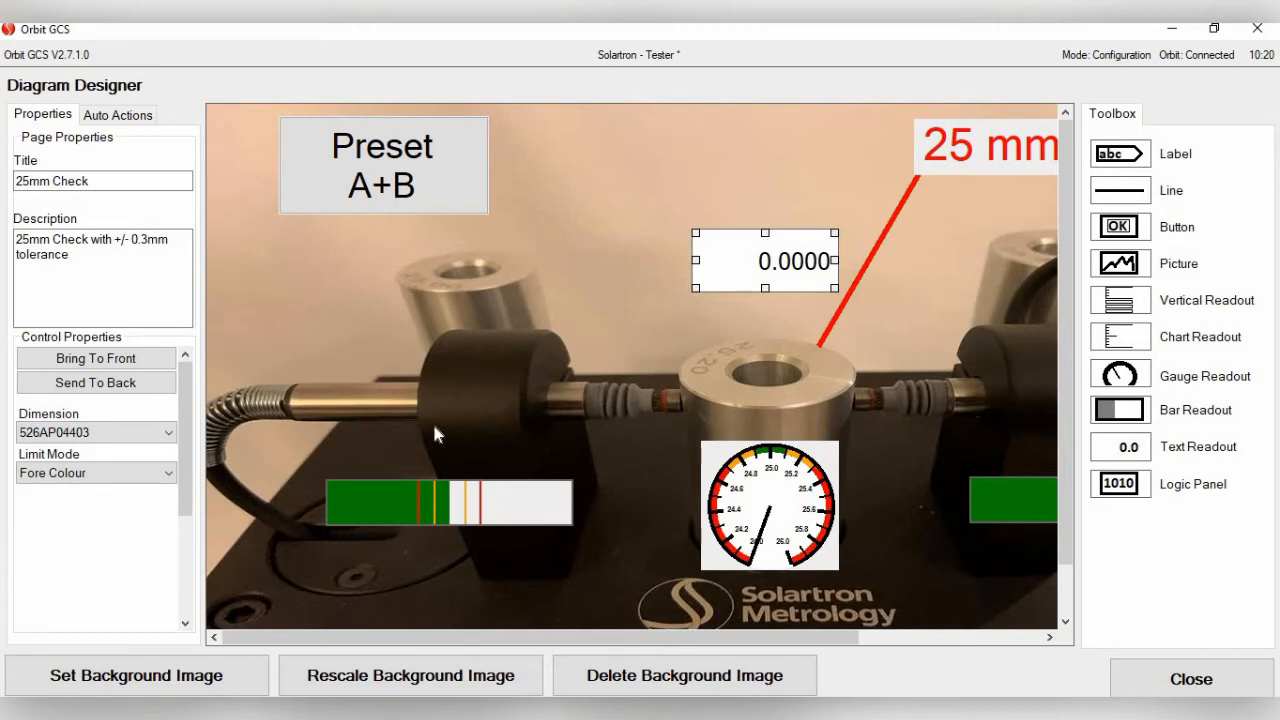
Assign A+B to the text readout and set its limit mode to Background Colour, with the background coloured when status is OK.
left_click(169, 433)
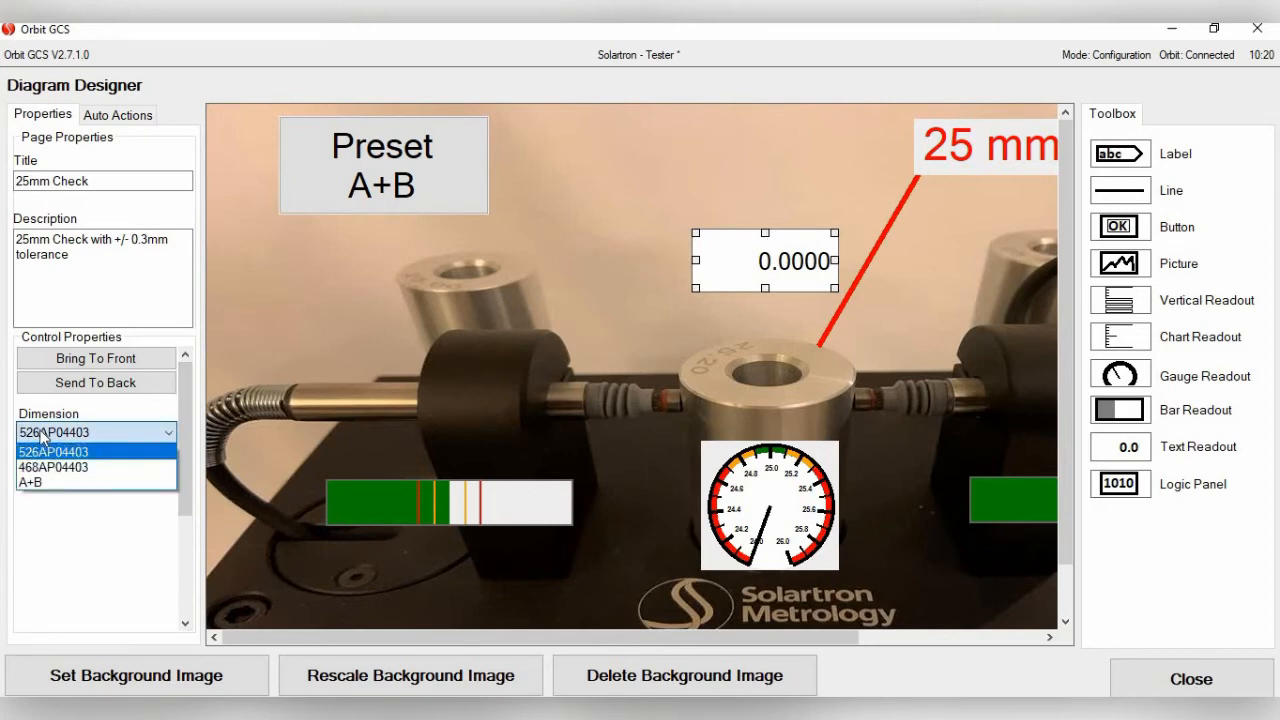
left_click(30, 482)
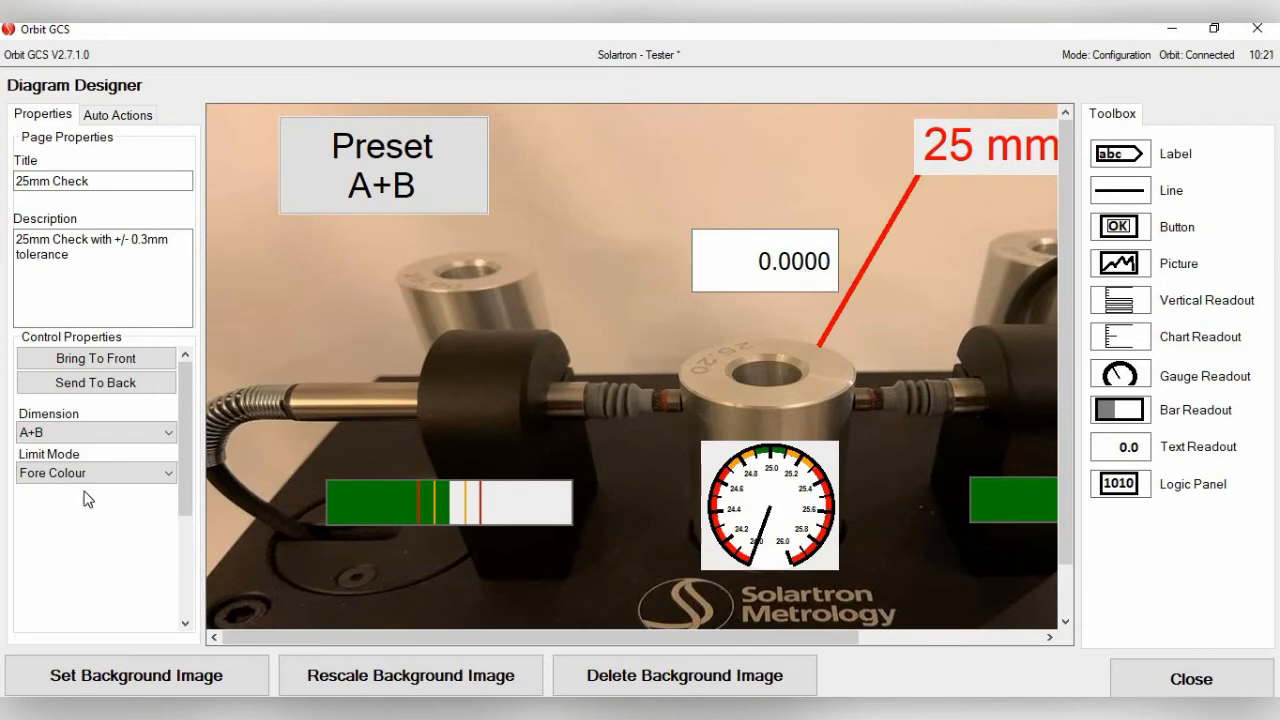
left_click(169, 474)
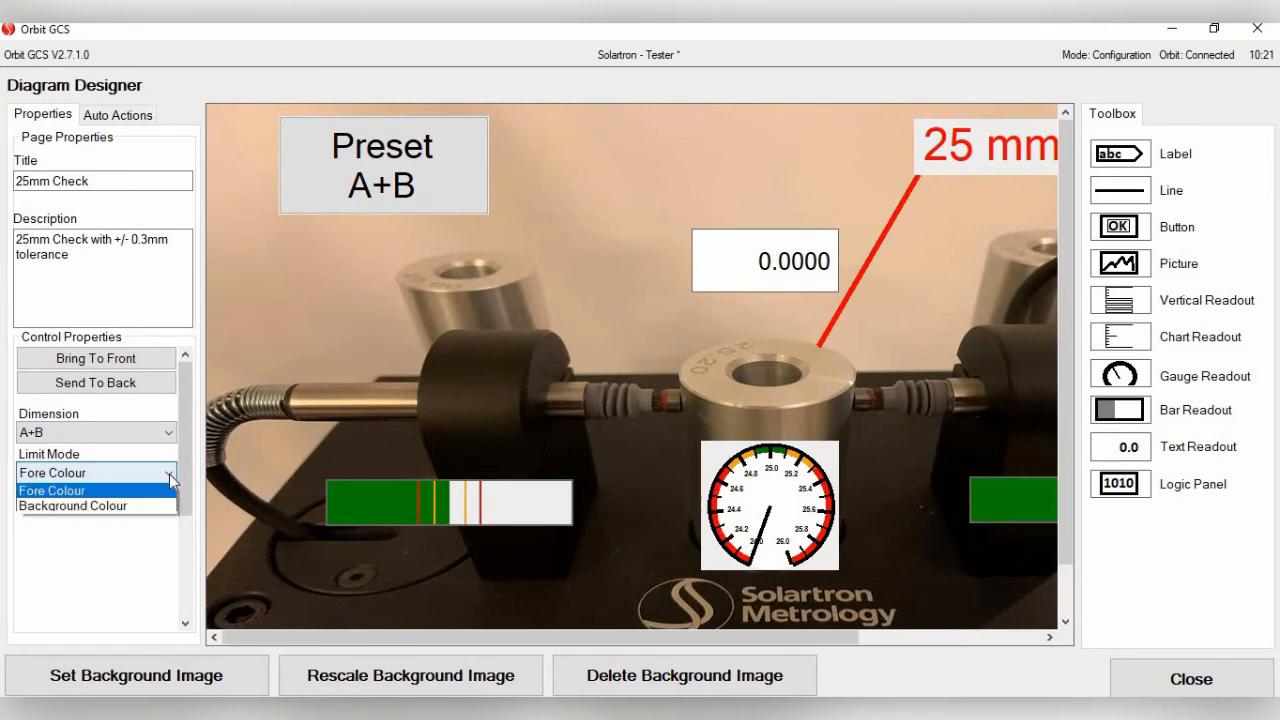
left_click(120, 509)
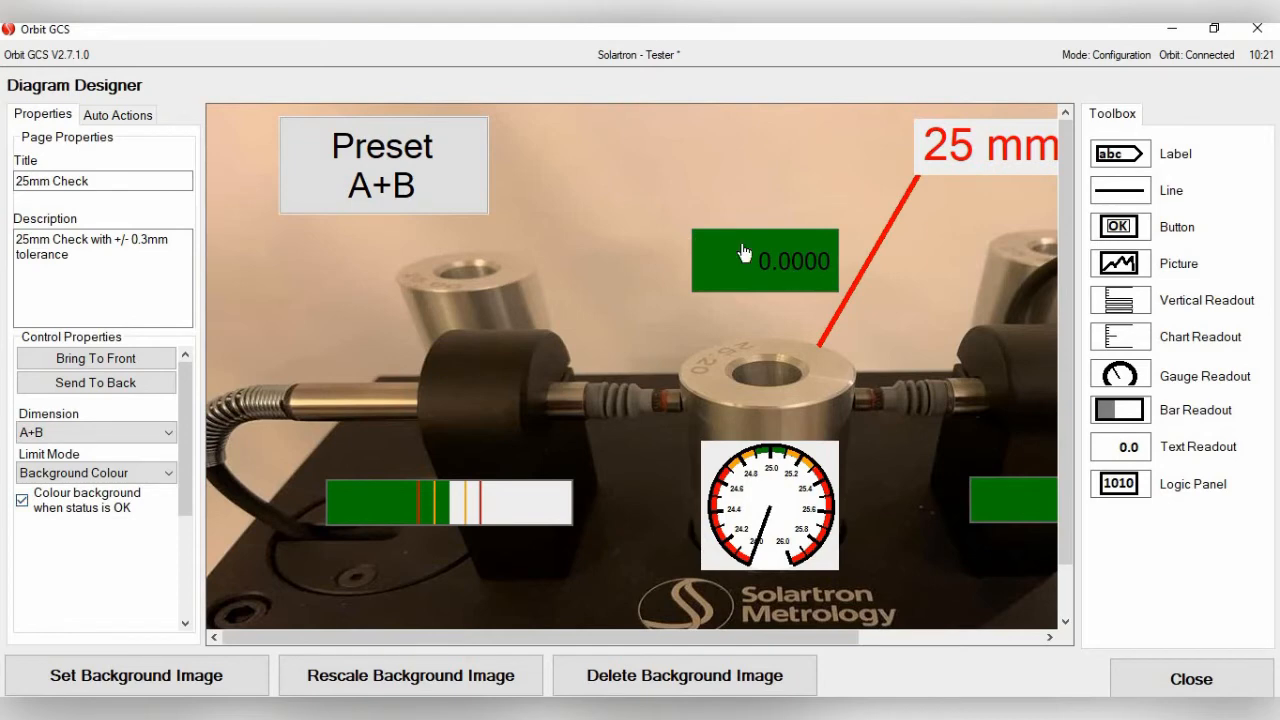
left_click(24, 502)
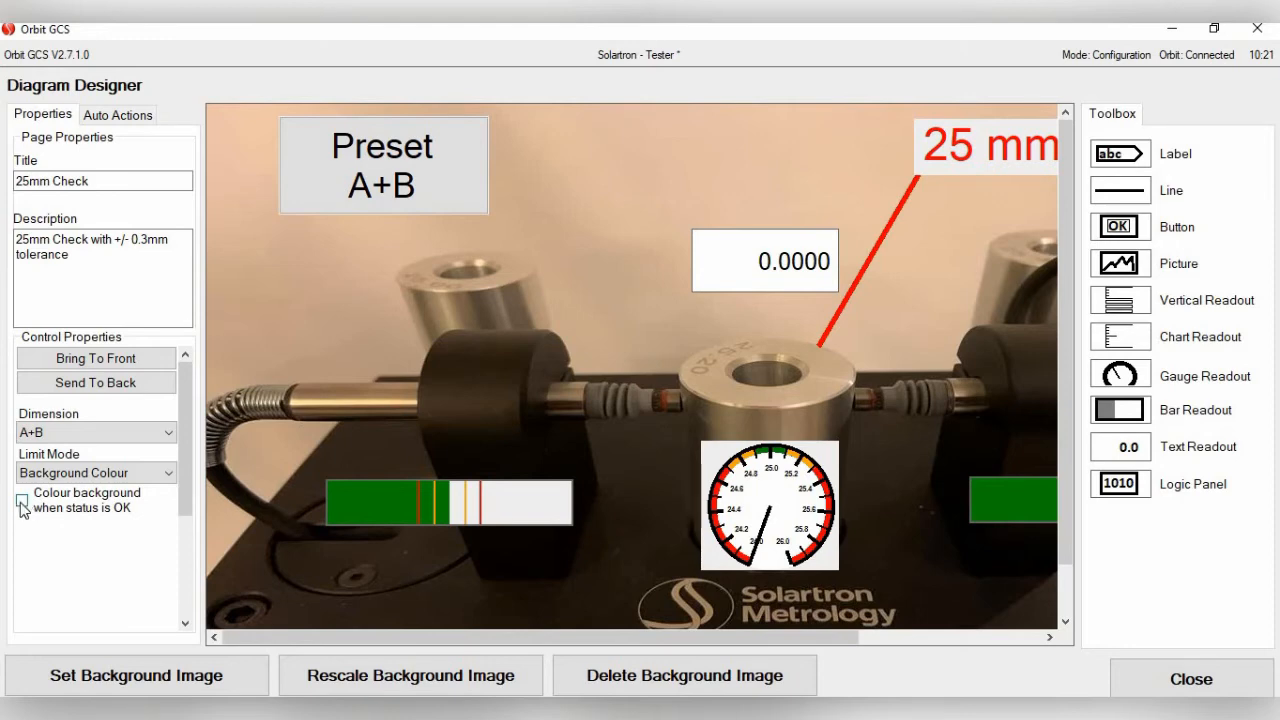
left_click(22, 505)
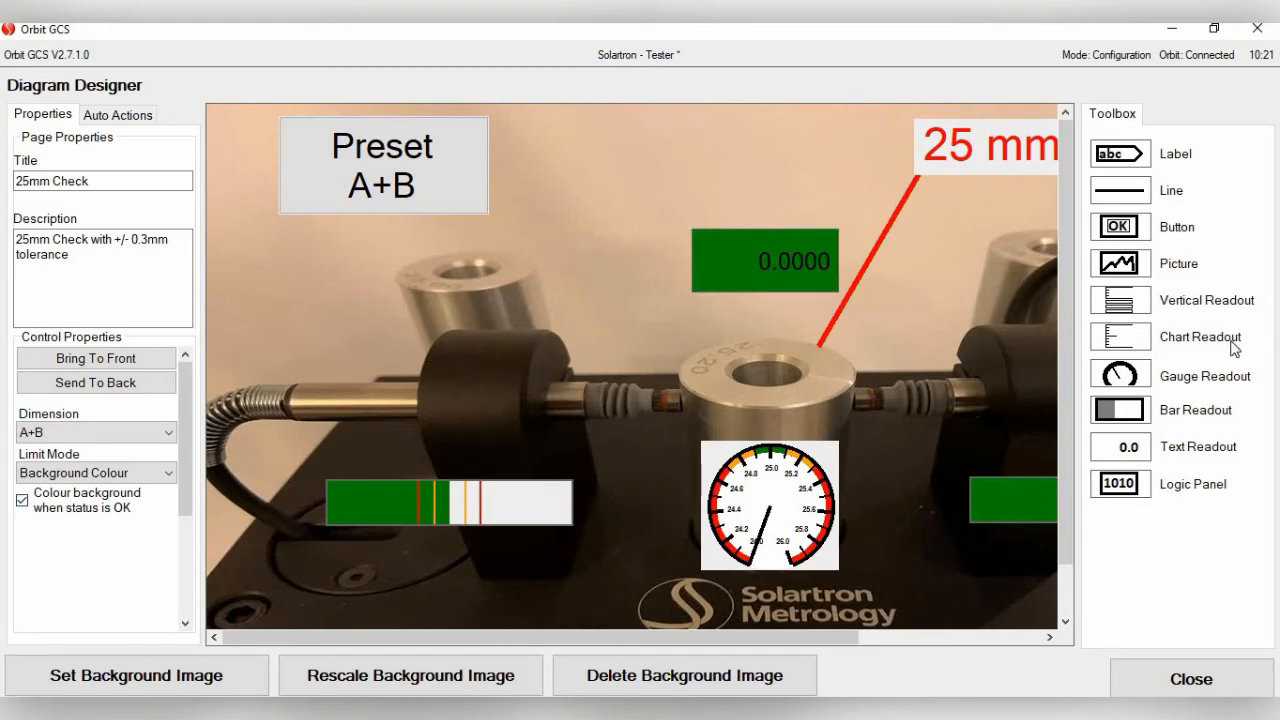
Try to place a logic panel on the diagram above the left probe.
left_click(1133, 491)
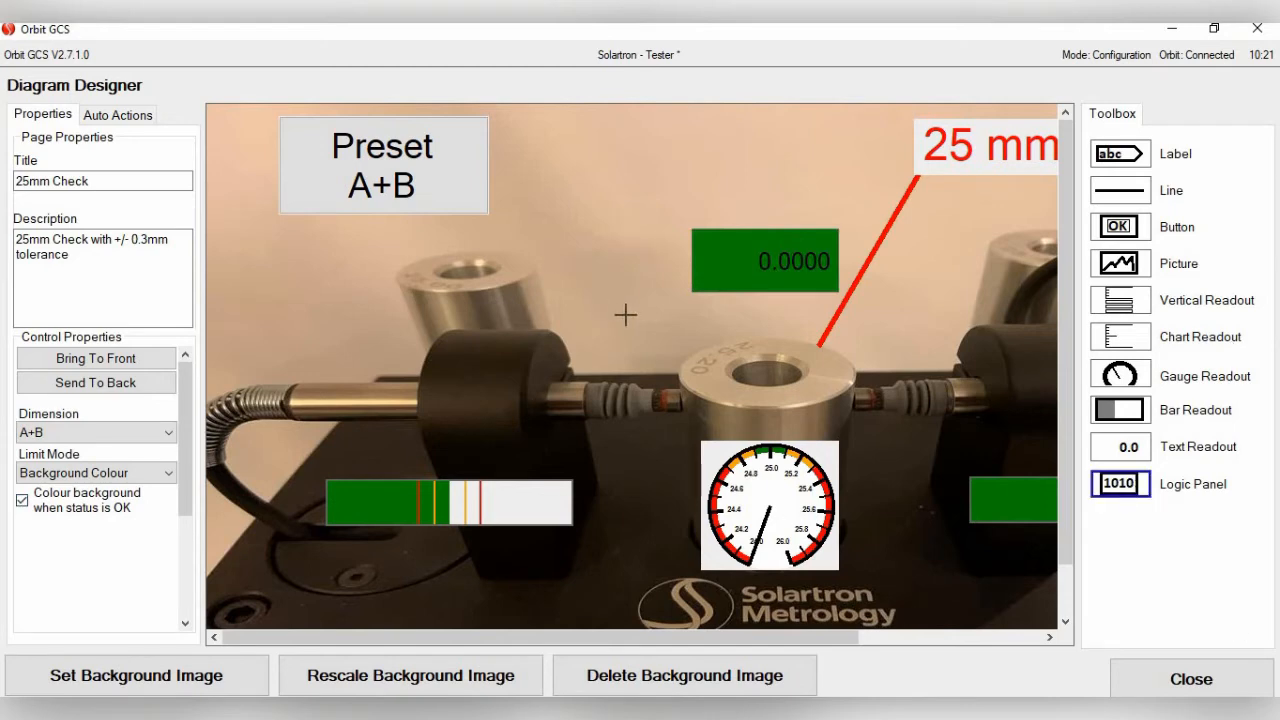
left_click(563, 318)
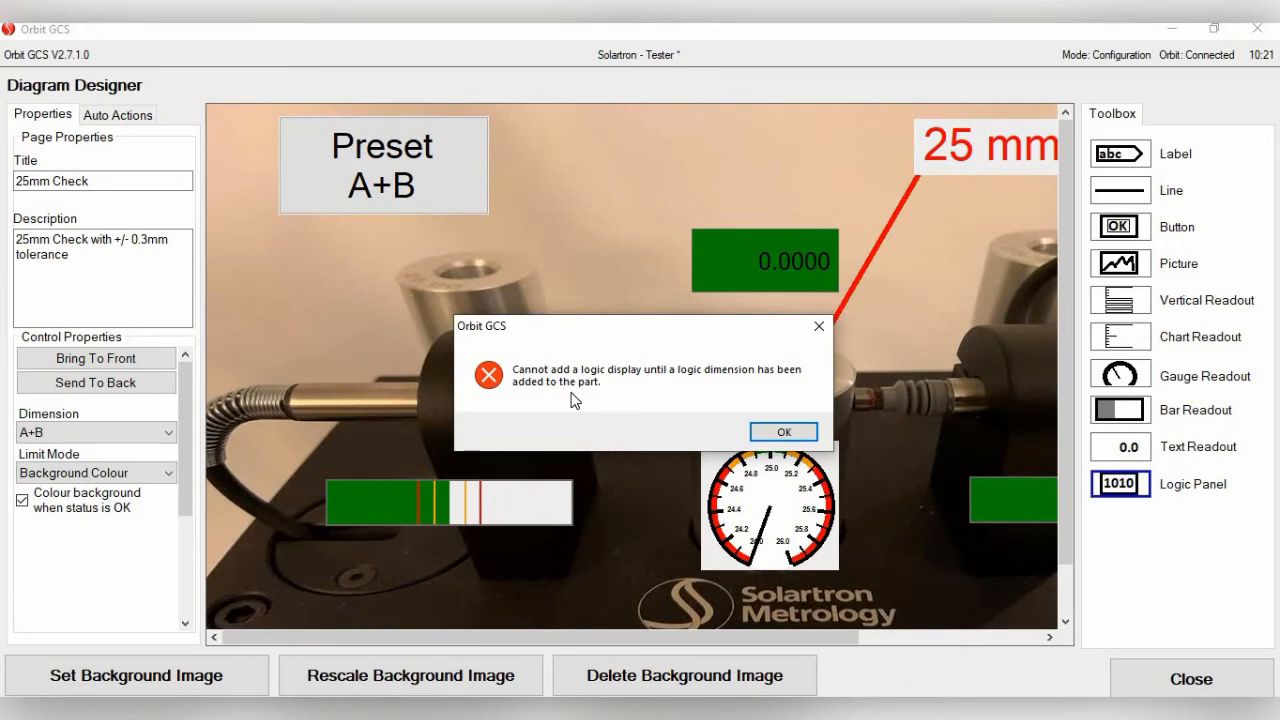
left_click(792, 436)
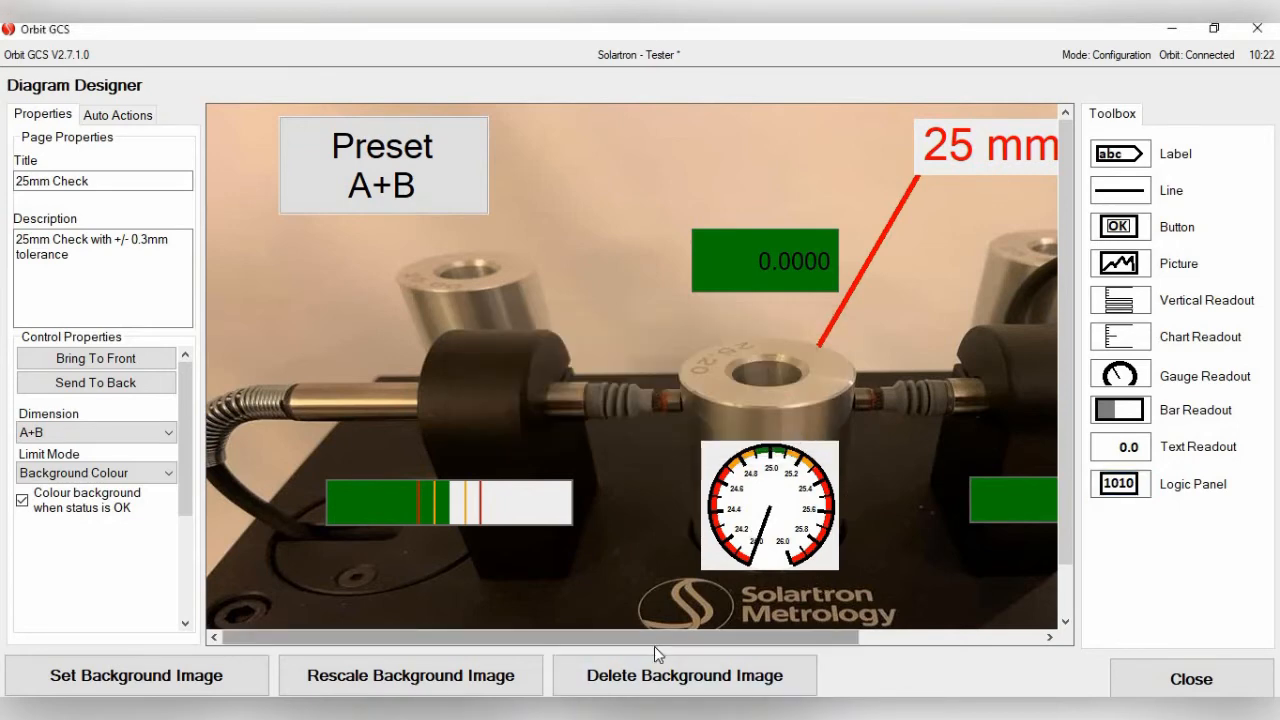
Place a small text readout below the left bar readout and size it to fit its digits.
left_click_drag(659, 639, 733, 649)
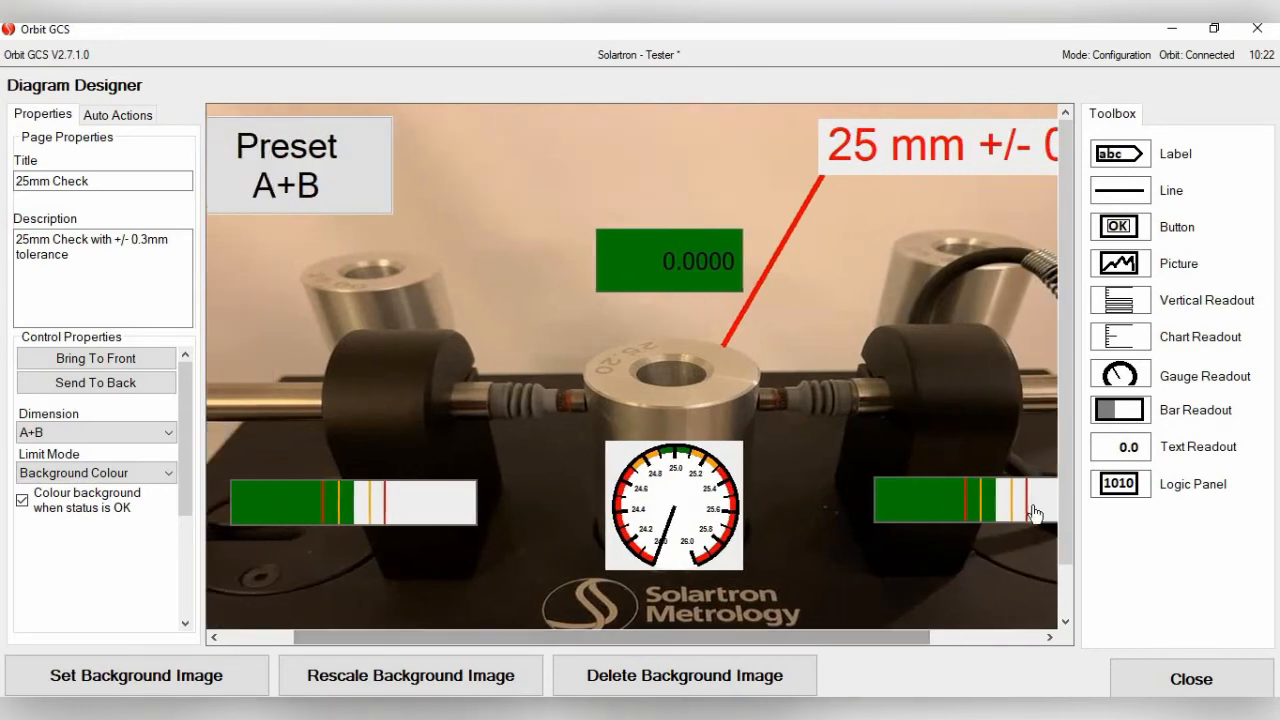
left_click_drag(1062, 468, 1062, 513)
left_click(1138, 450)
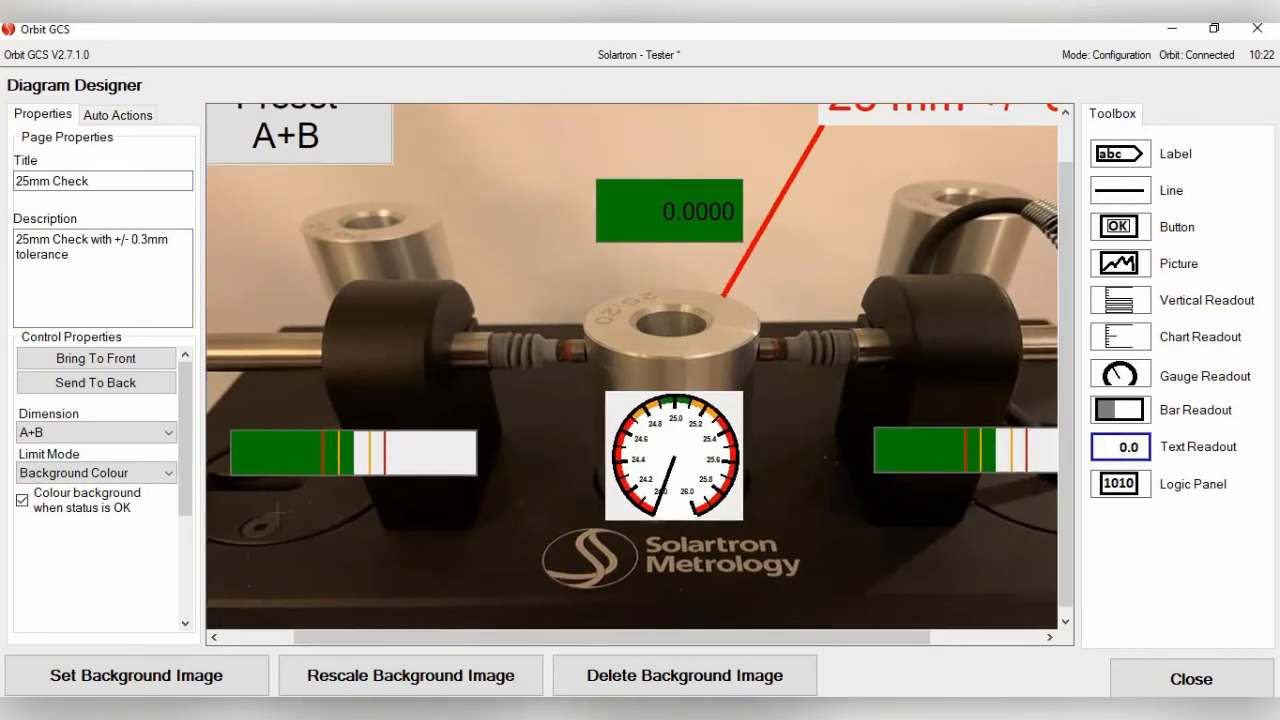
left_click(400, 545)
left_click_drag(613, 618, 540, 566)
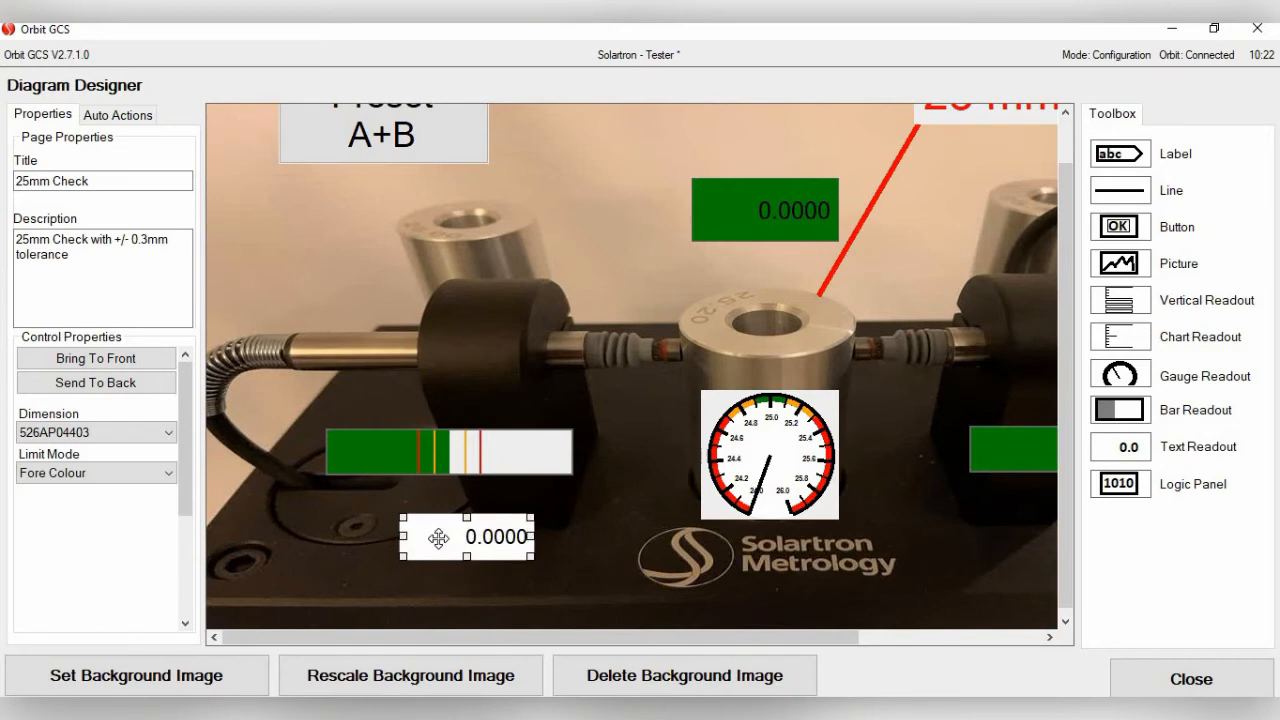
Centre the small text readout beneath the left bar readout and place a similar text readout beneath the right bar readout.
left_click_drag(437, 537, 408, 533)
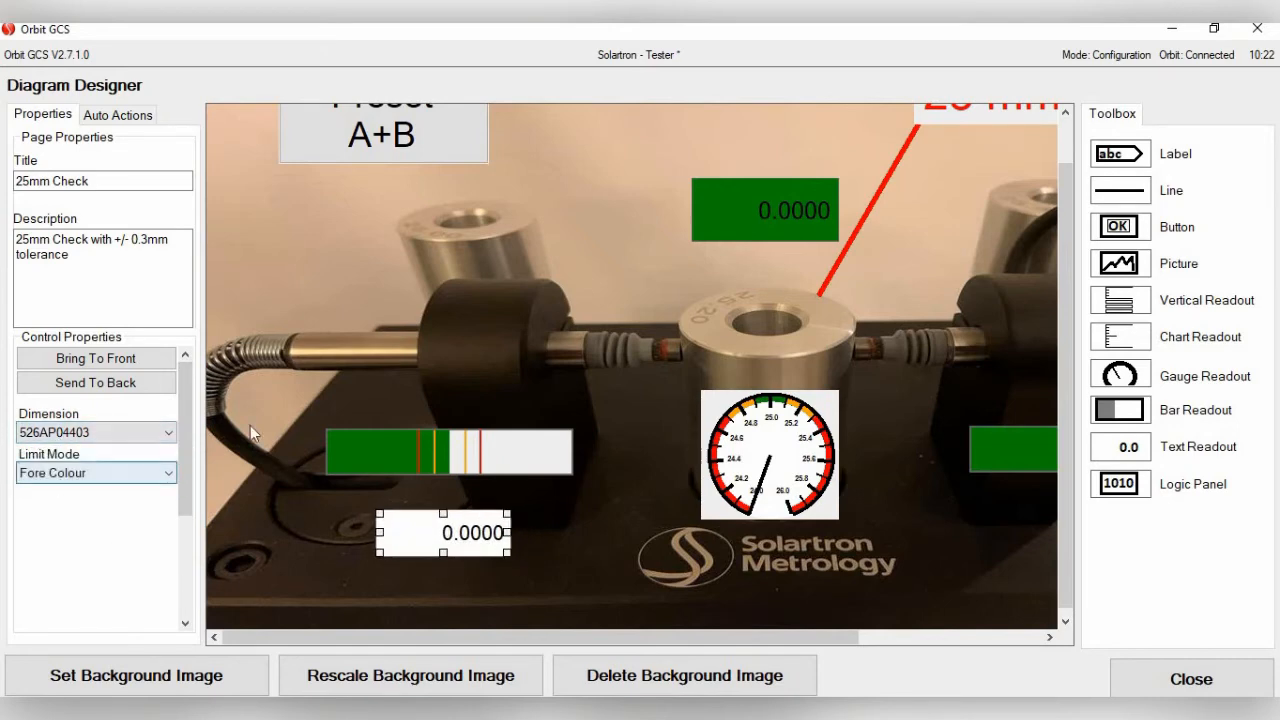
left_click_drag(538, 633, 718, 632)
left_click(1121, 447)
left_click(957, 600)
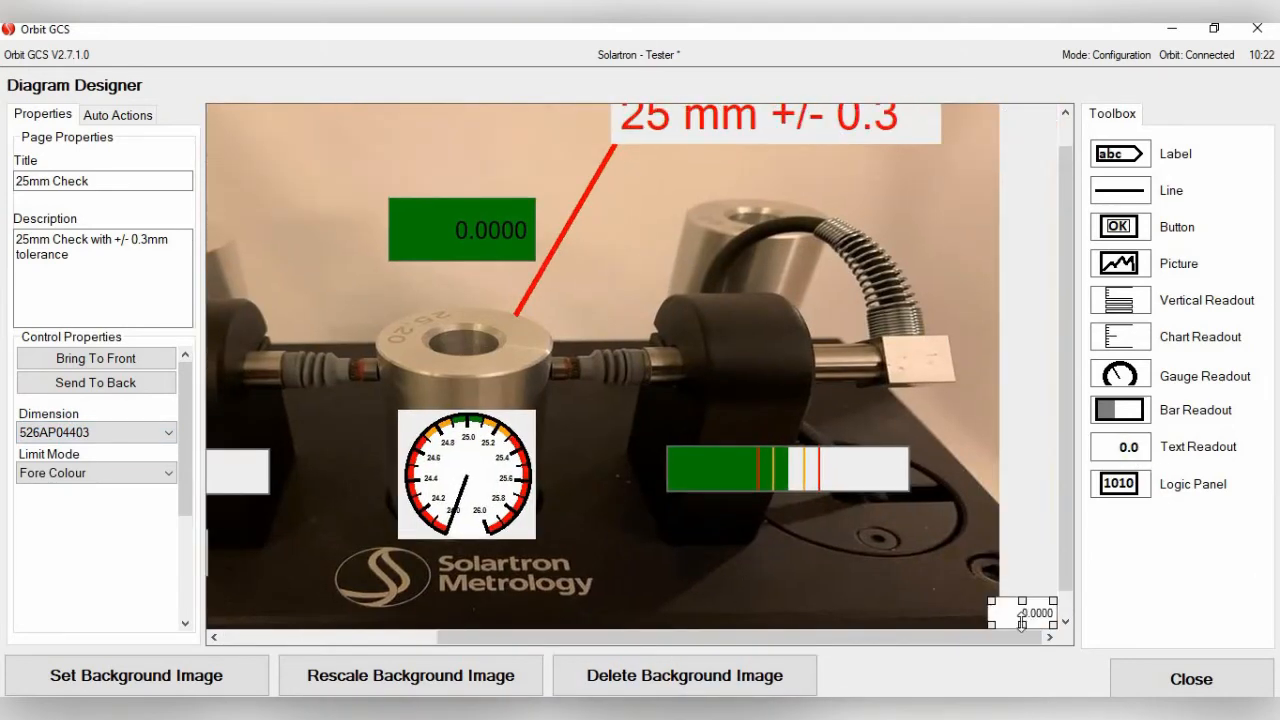
left_click_drag(1007, 616, 906, 570)
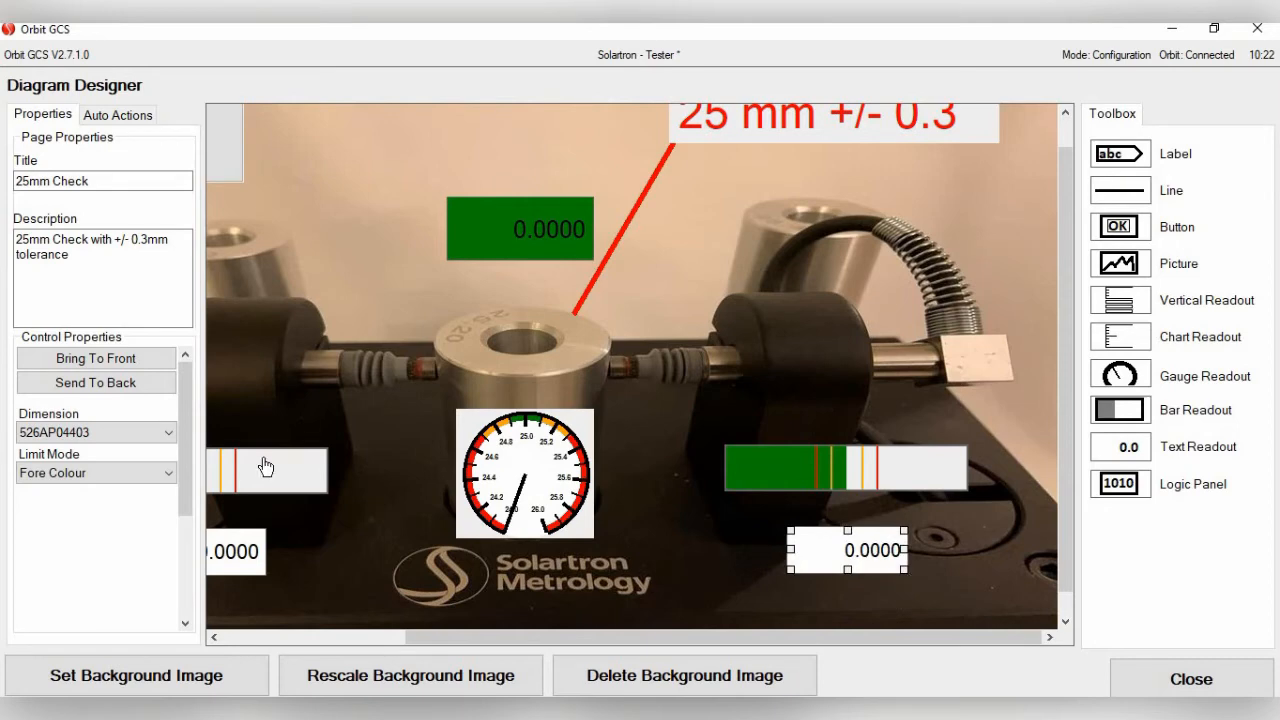
Set the limit mode of the text readout beneath the right bar readout to Background Colour.
left_click(166, 473)
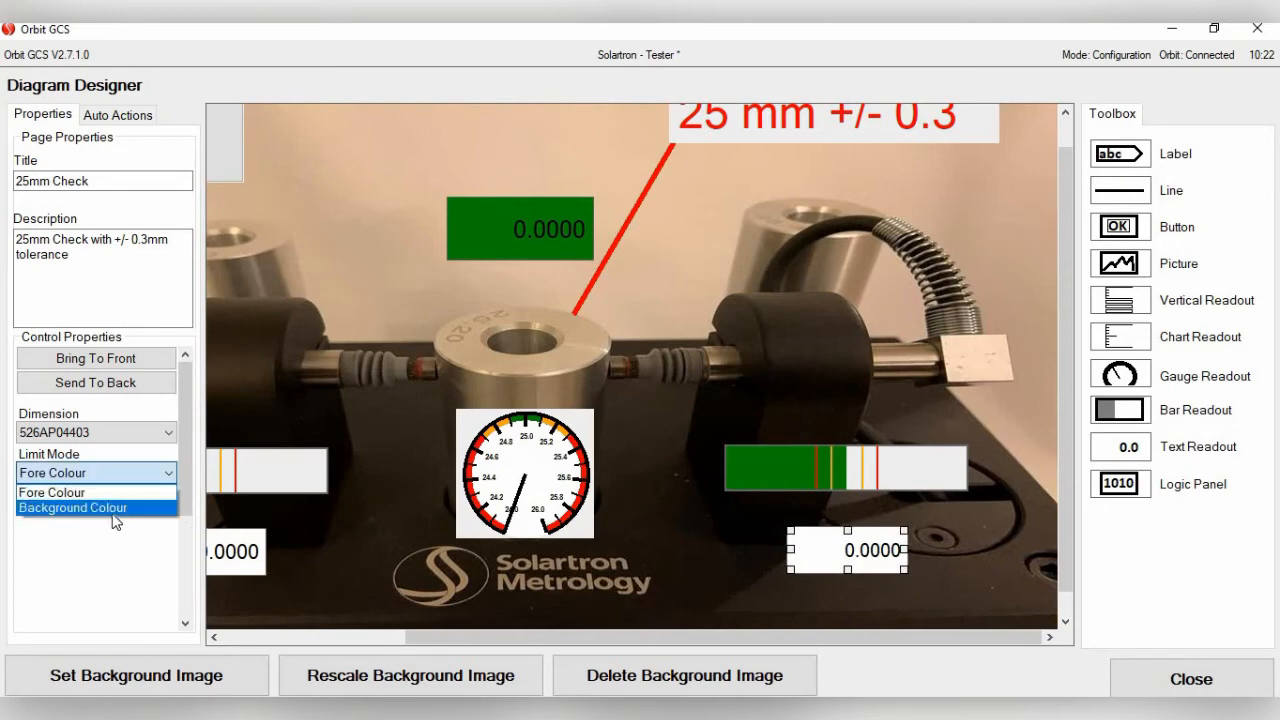
left_click(99, 509)
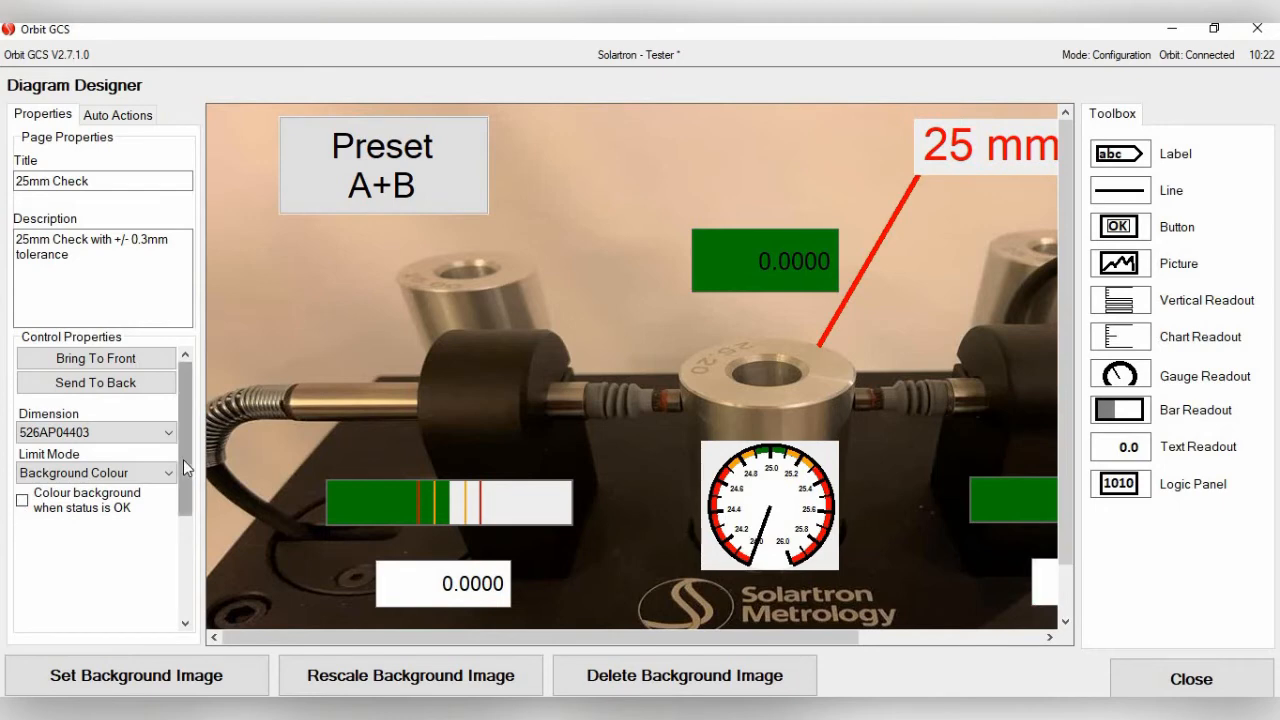
left_click_drag(673, 634, 774, 644)
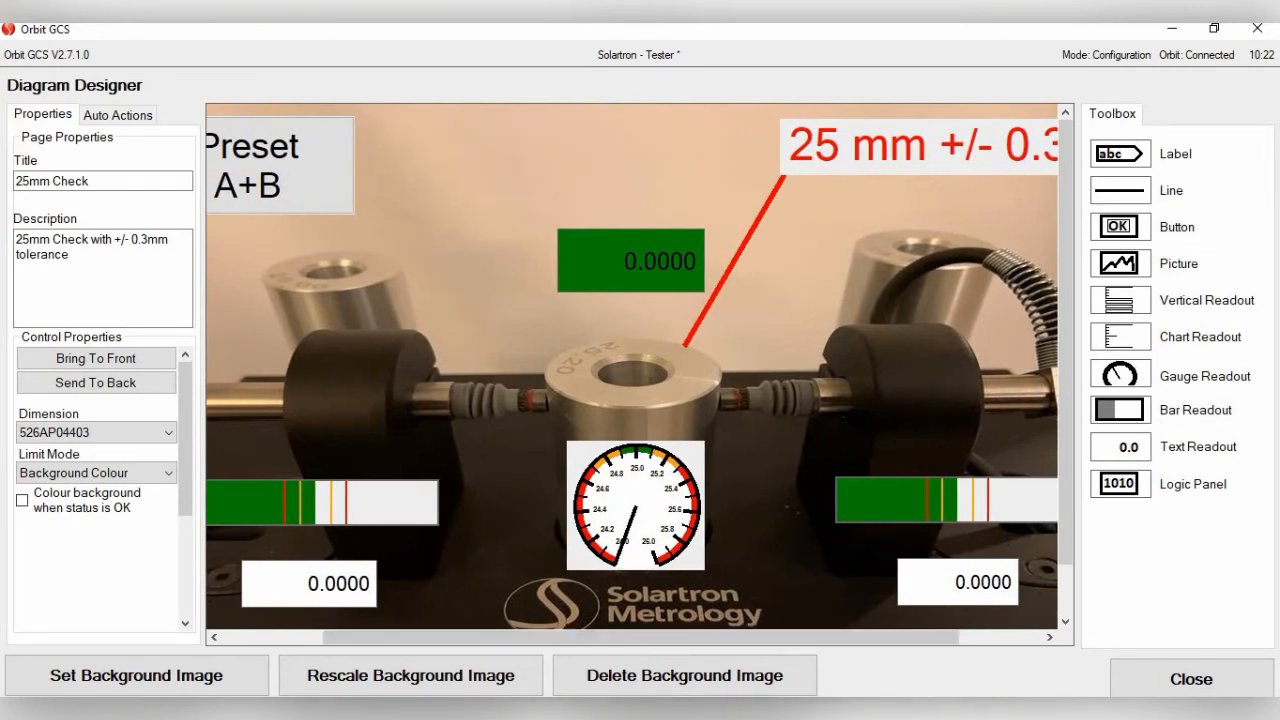
Close the 25mm Check diagram and the diagram list, and save the Tester part.
left_click(1192, 679)
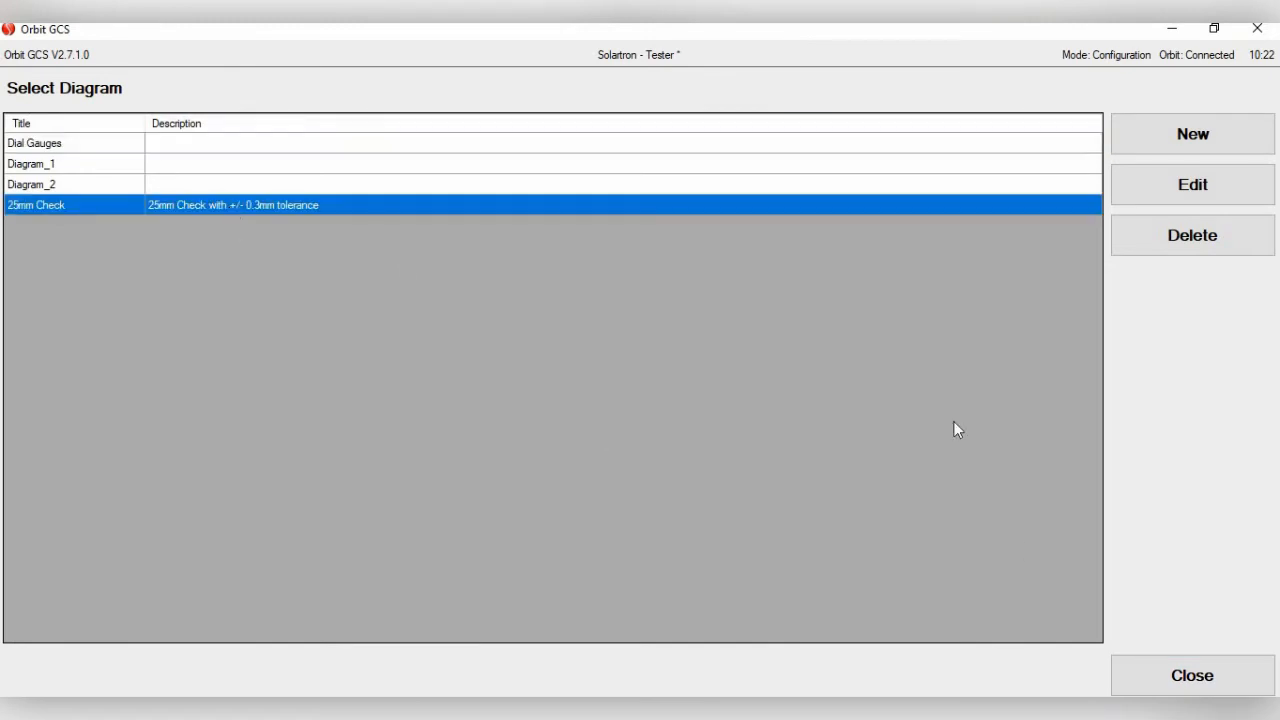
left_click(1160, 676)
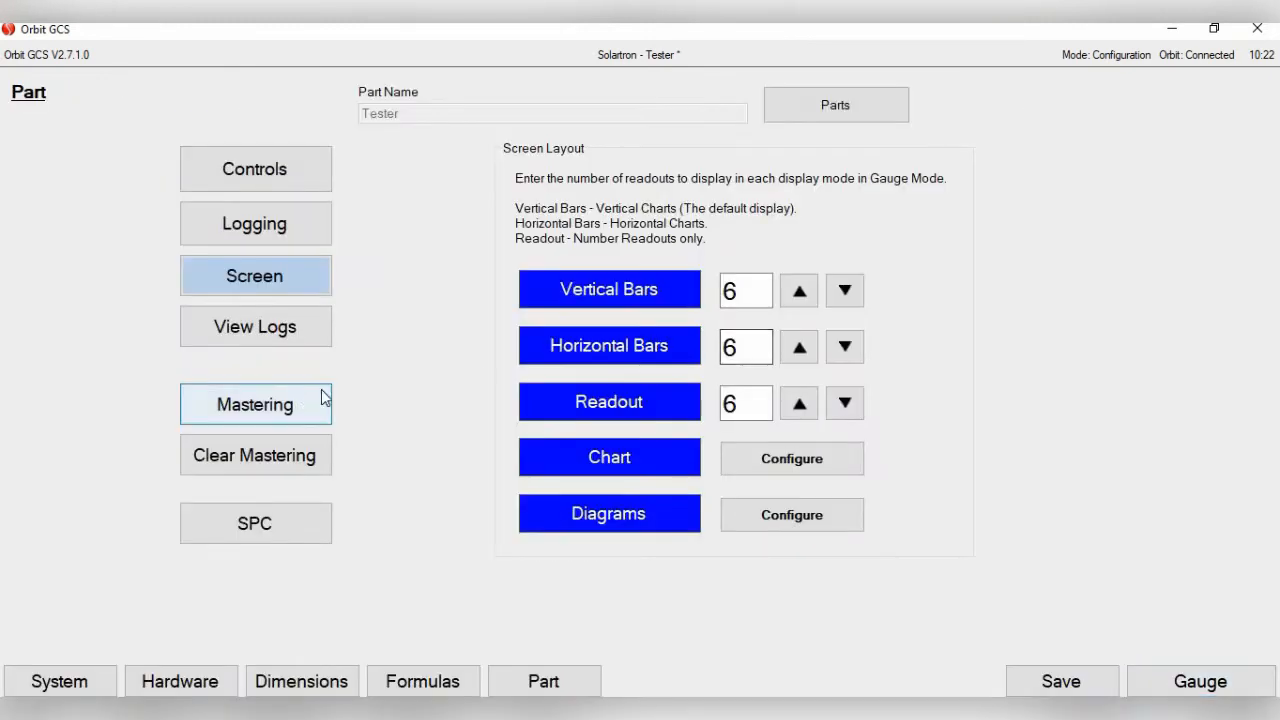
left_click(1059, 680)
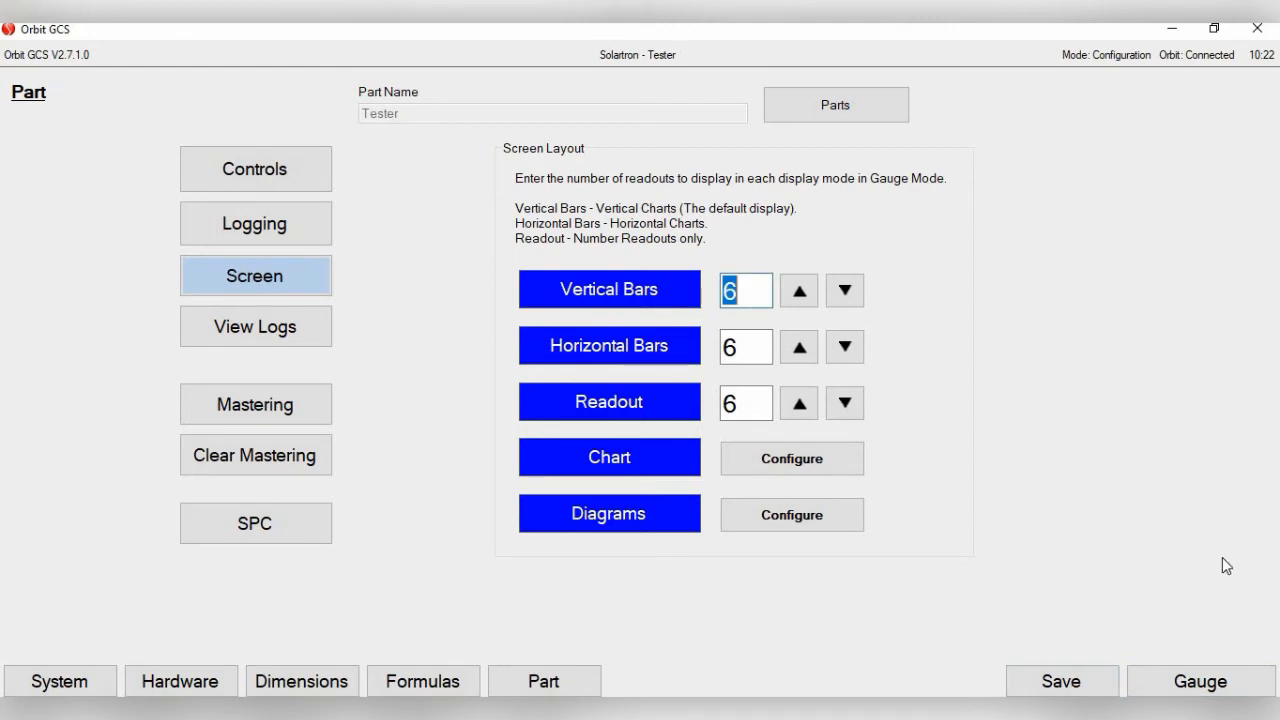
Switch to Gauge Mode and cycle through the bar, readout and chart displays to the 25mm Check diagram.
left_click(1255, 690)
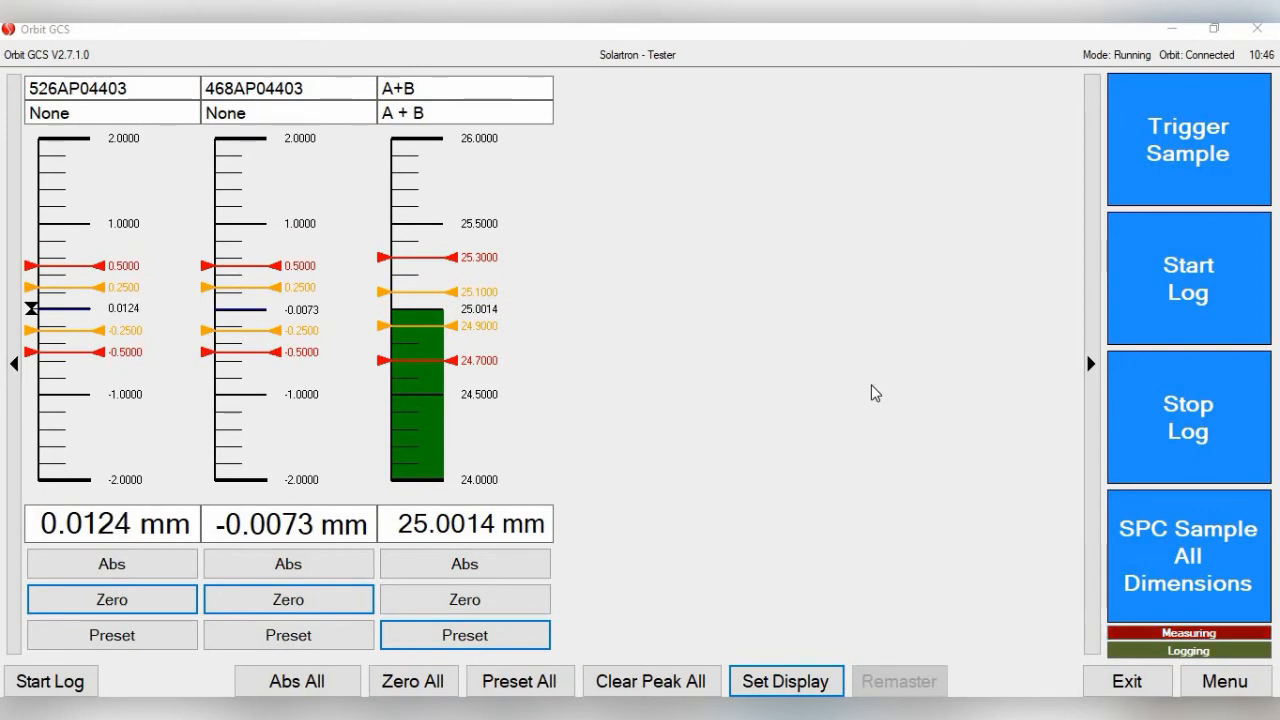
left_click(810, 684)
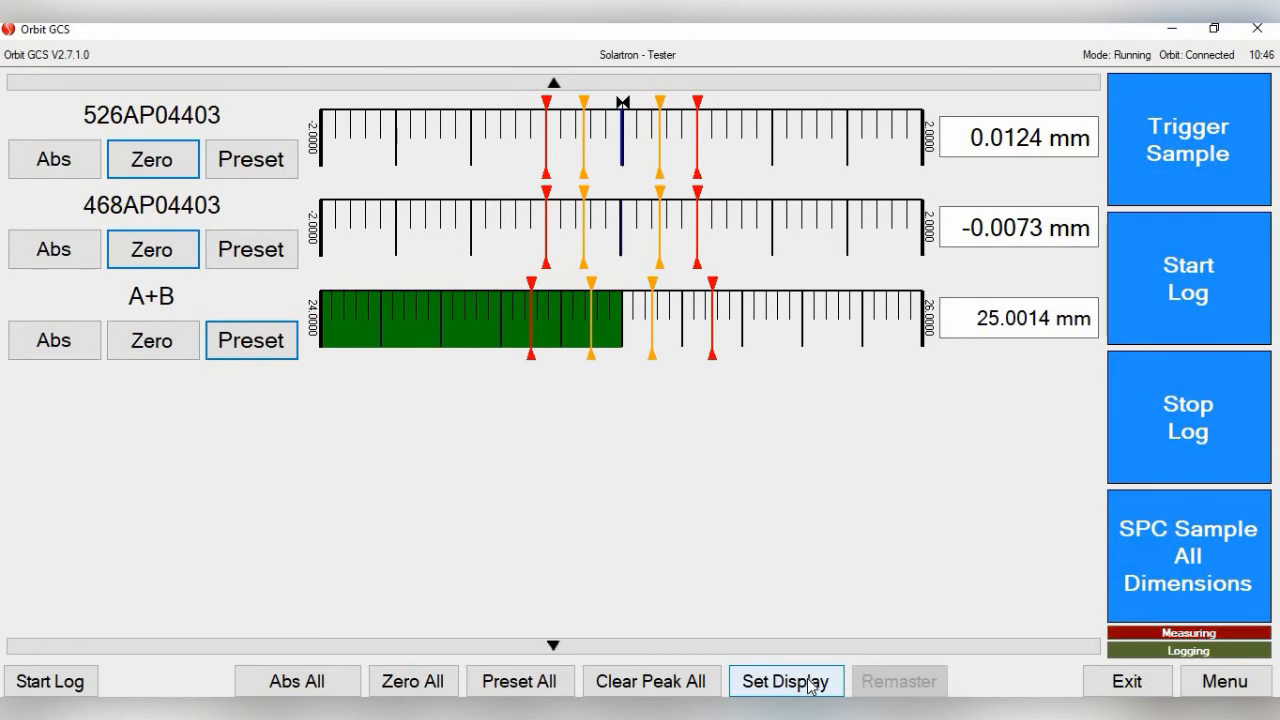
left_click(810, 684)
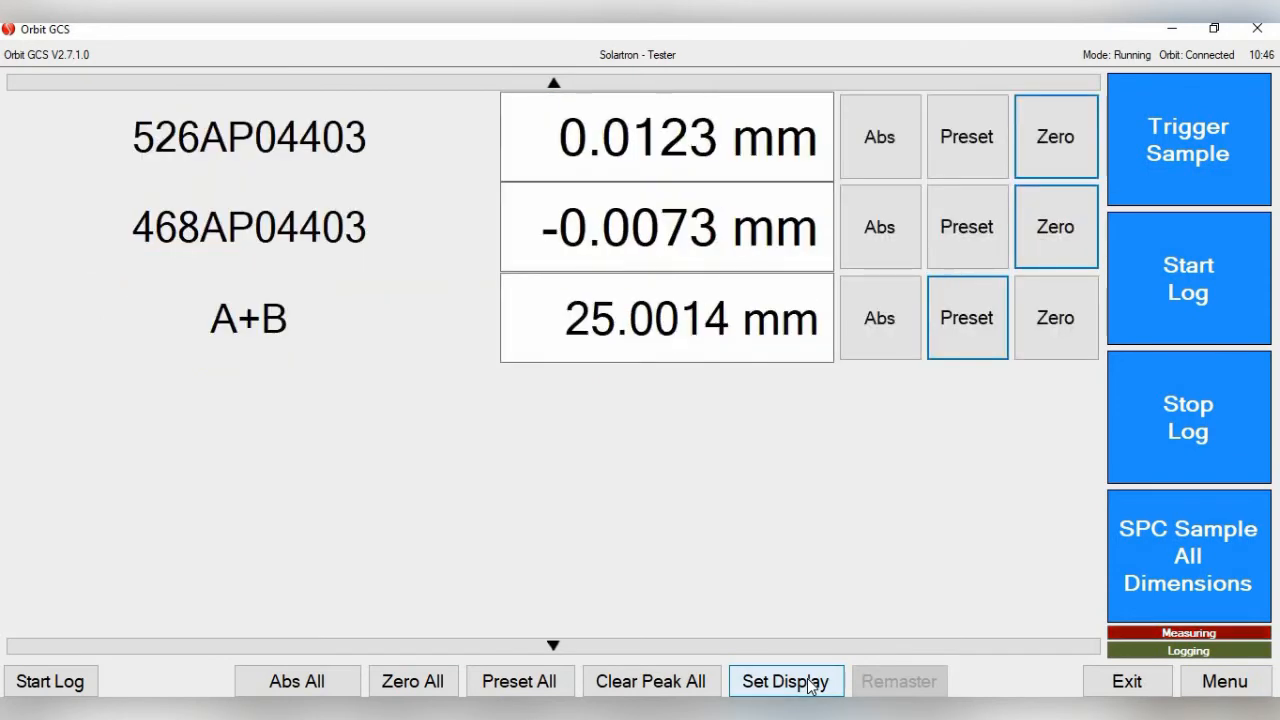
left_click(810, 684)
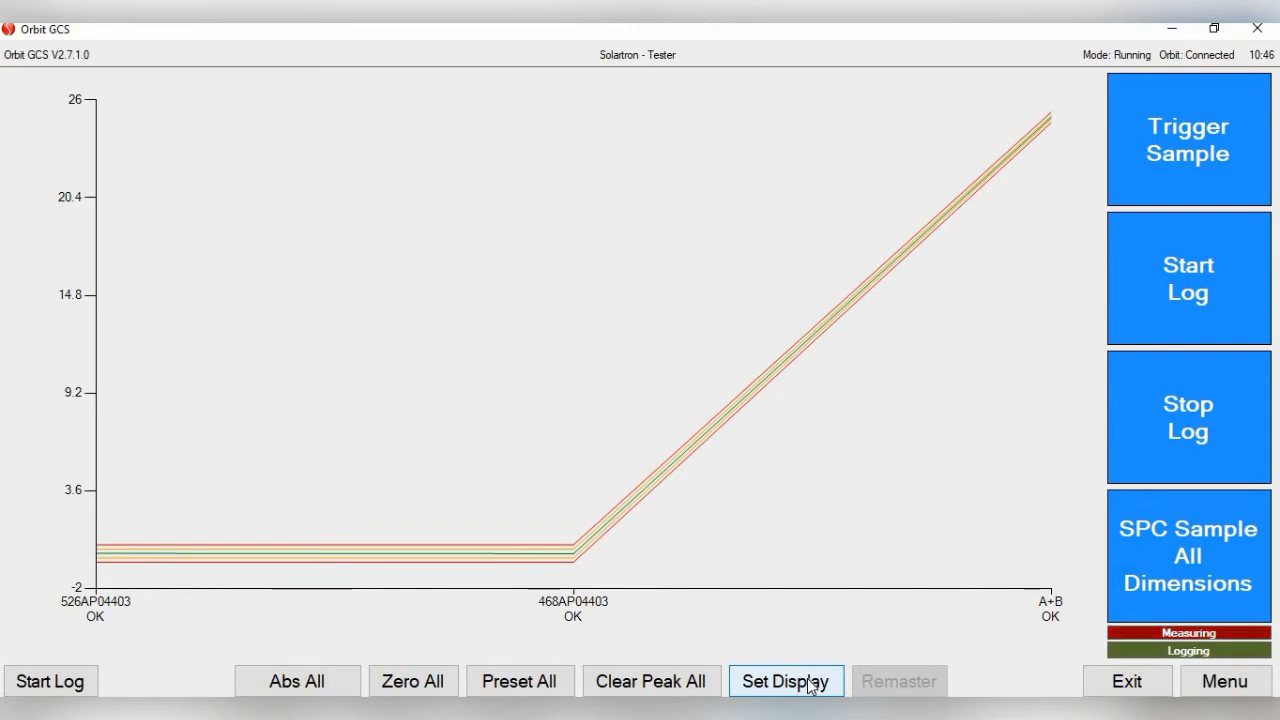
left_click(810, 684)
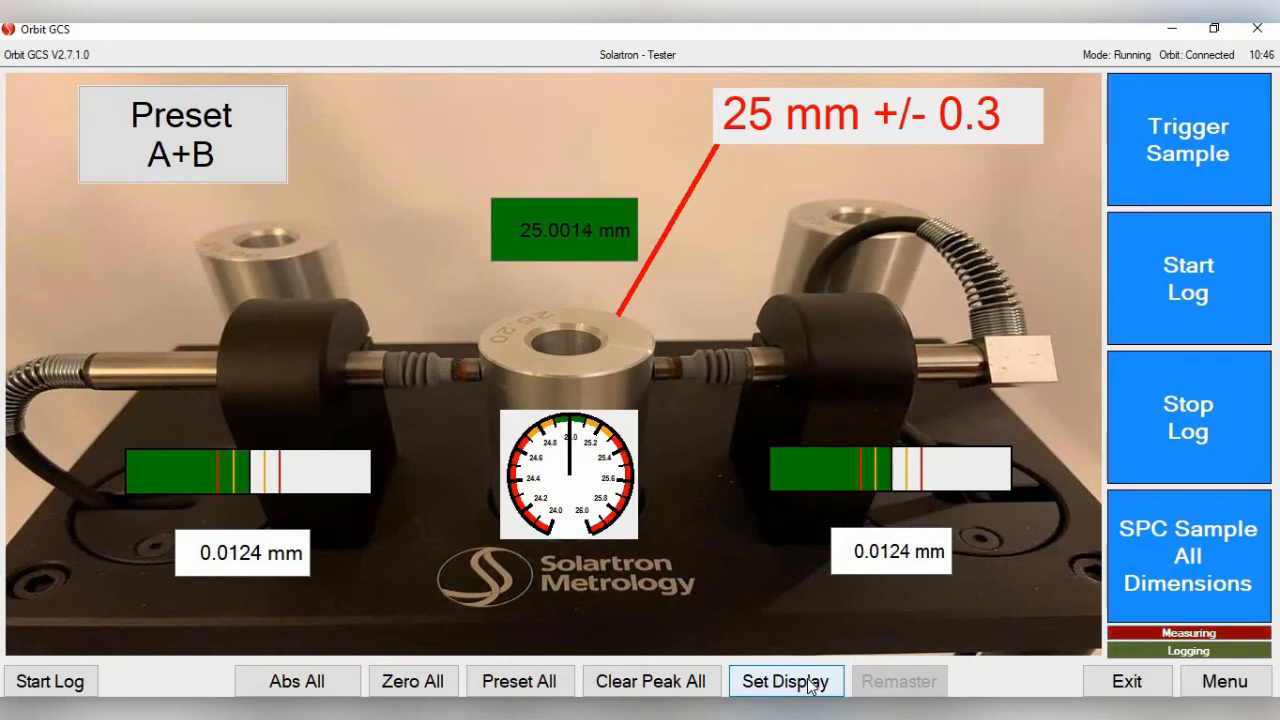
Preset A+B from the 25mm Check diagram and cycle onward through the dial gauge display.
left_click(209, 148)
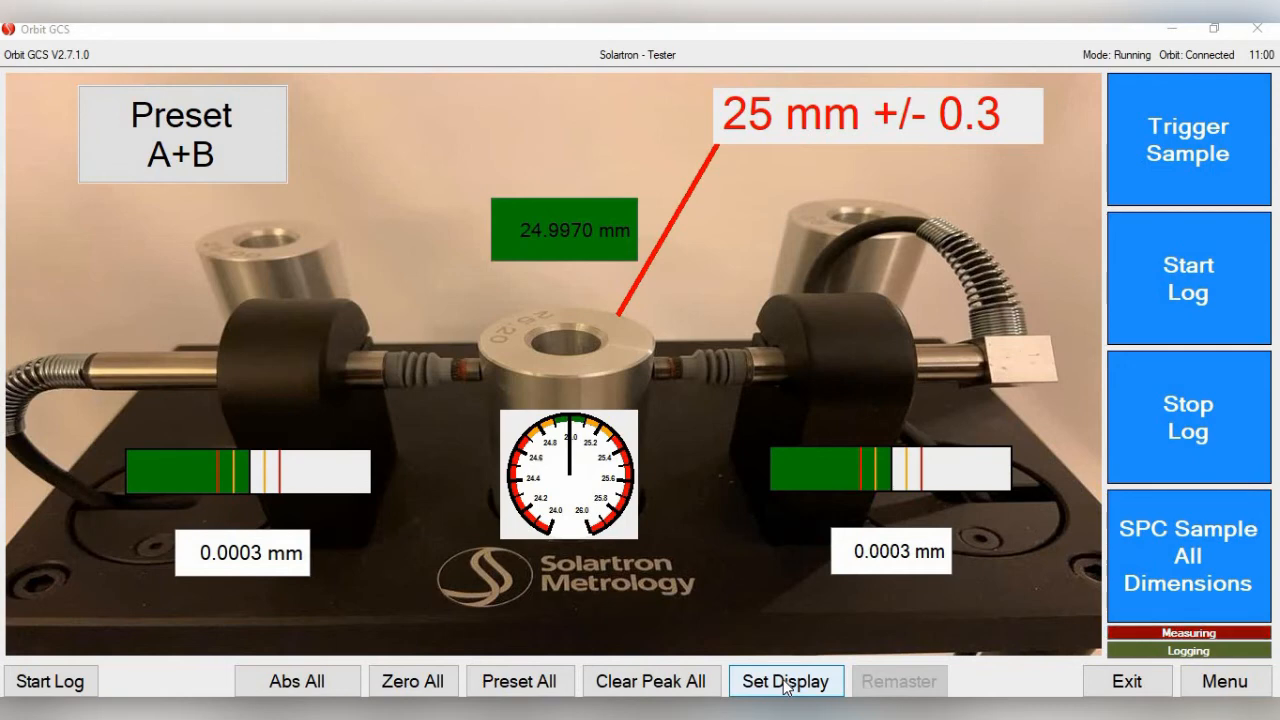
left_click(785, 683)
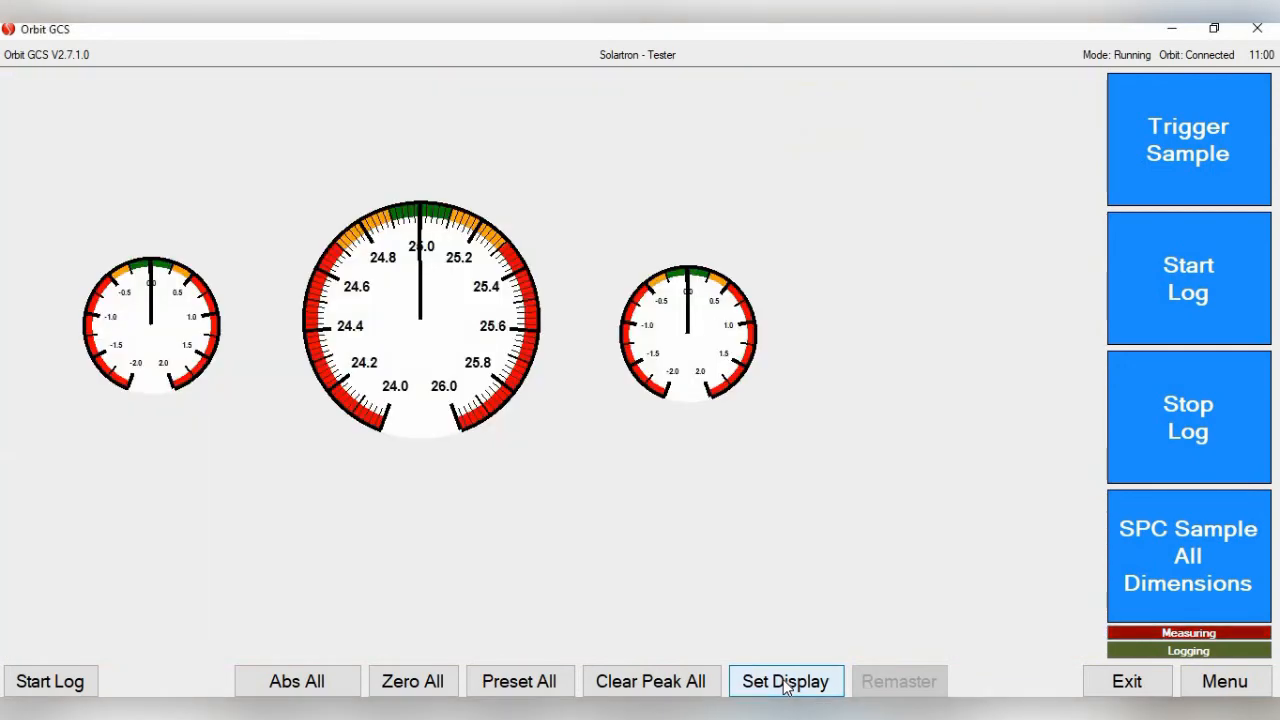
left_click(785, 683)
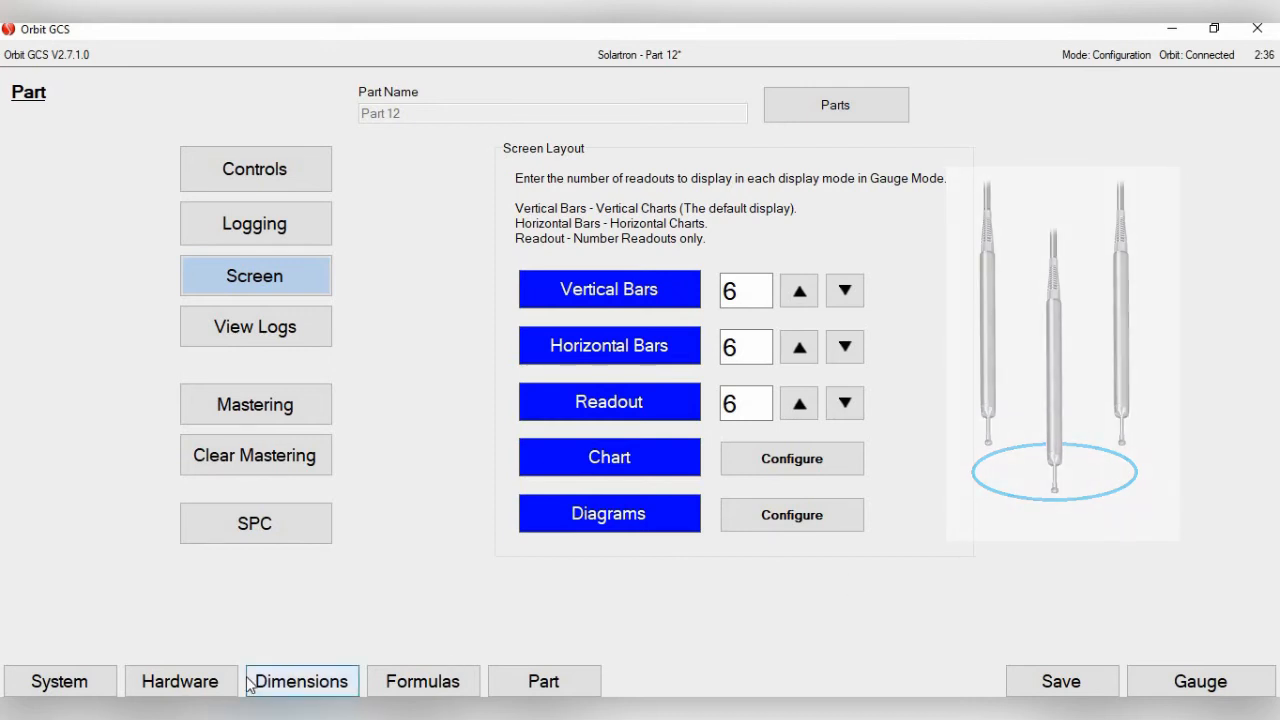
Examine the settings and parameter mappings of the three probe dimensions and the Flatness dimension in Part 12.
left_click(297, 680)
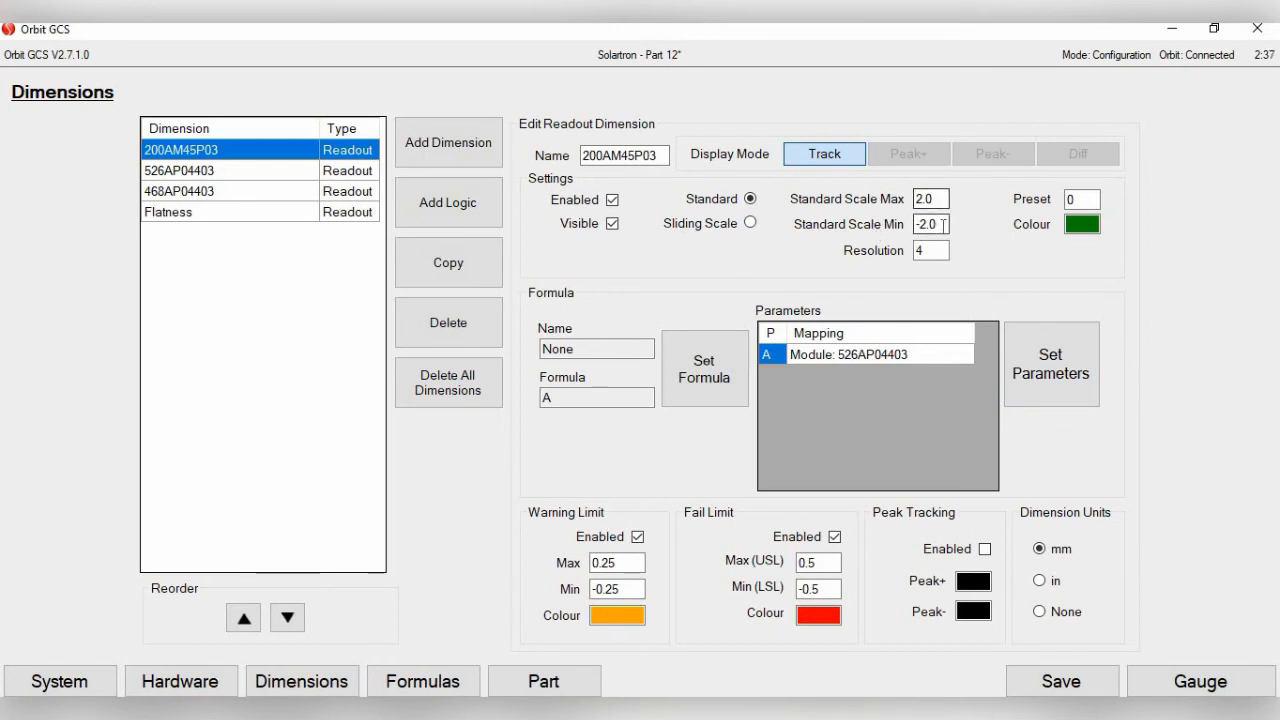
left_click(156, 172)
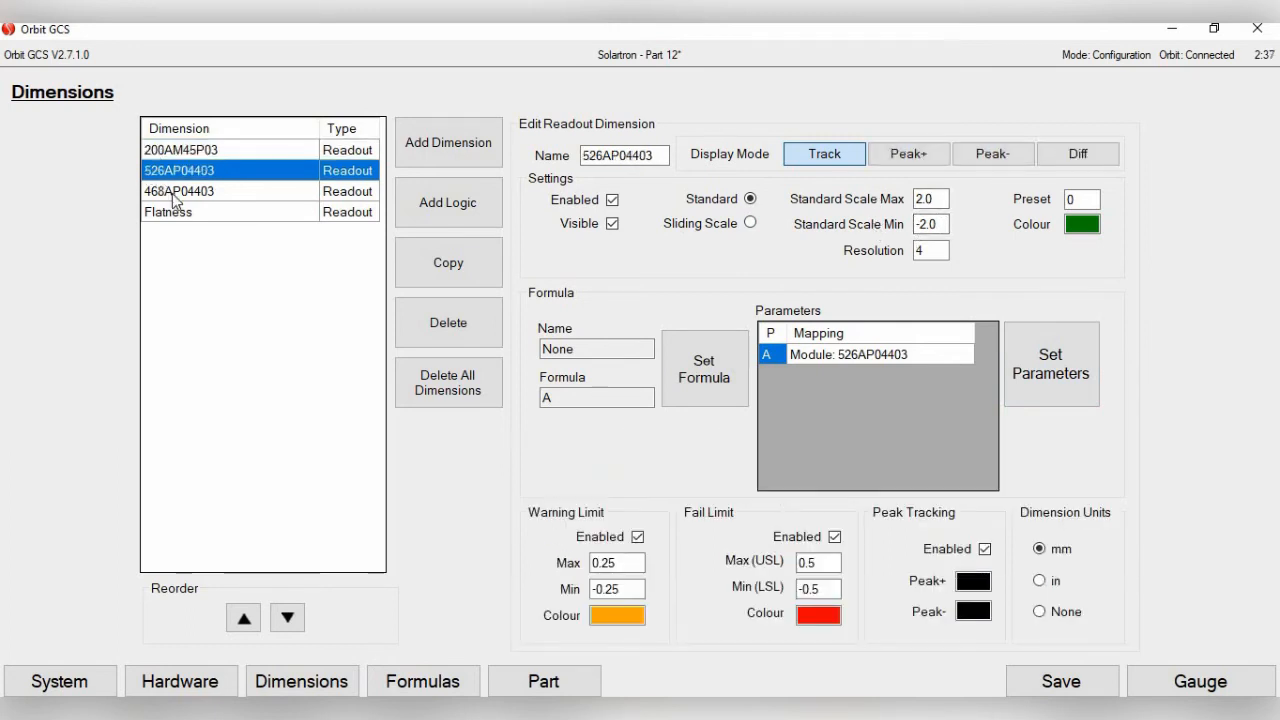
left_click(174, 195)
left_click(177, 152)
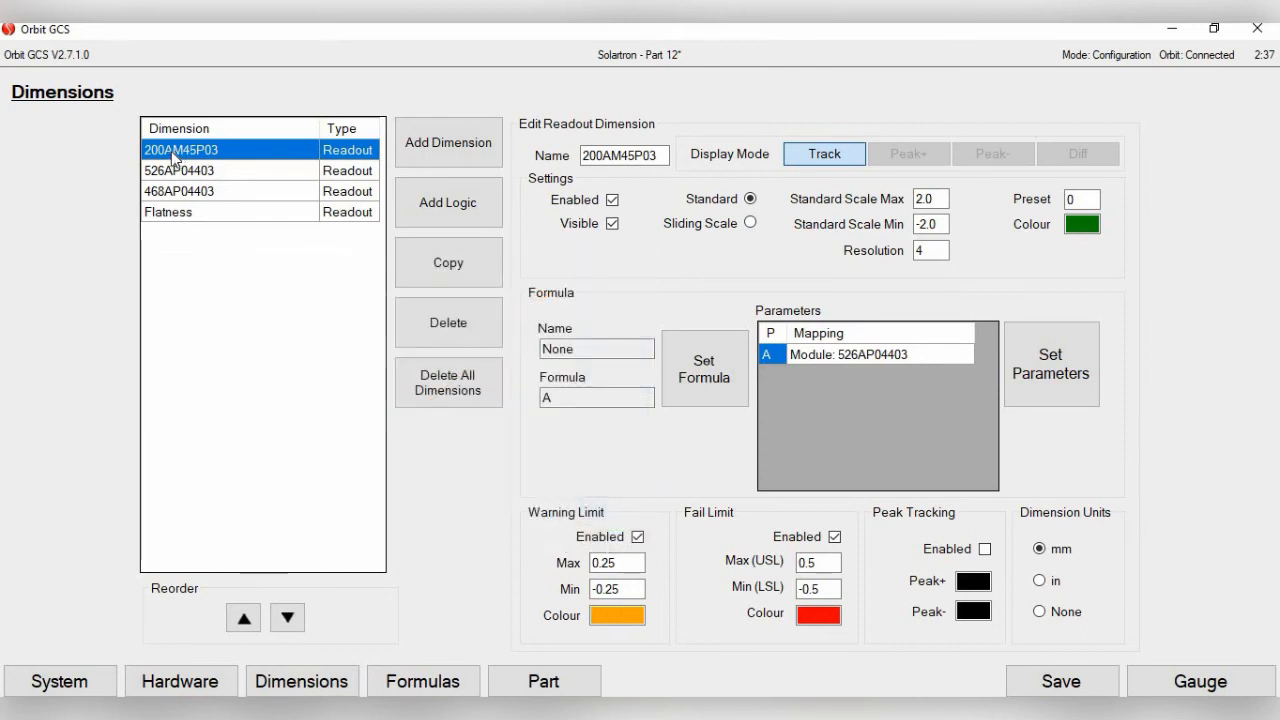
left_click(192, 219)
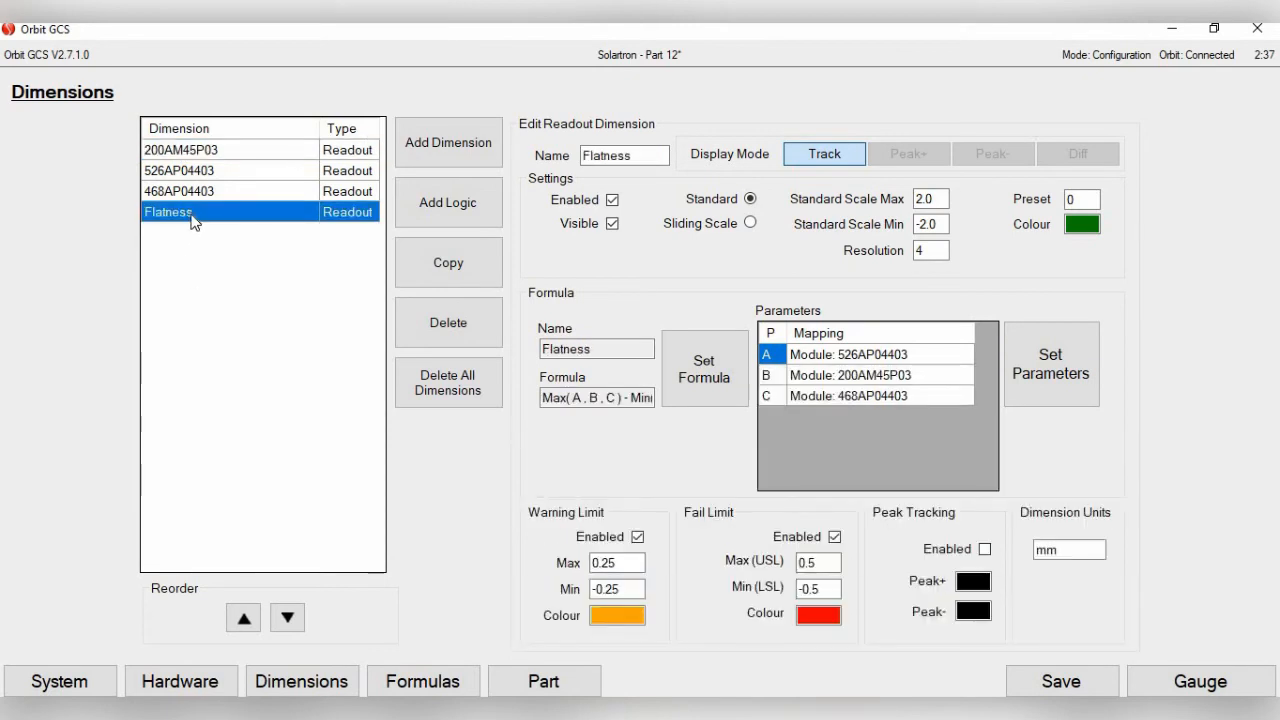
Examine the Max and Min terms of the custom Flatness formula.
left_click(430, 690)
left_click(222, 438)
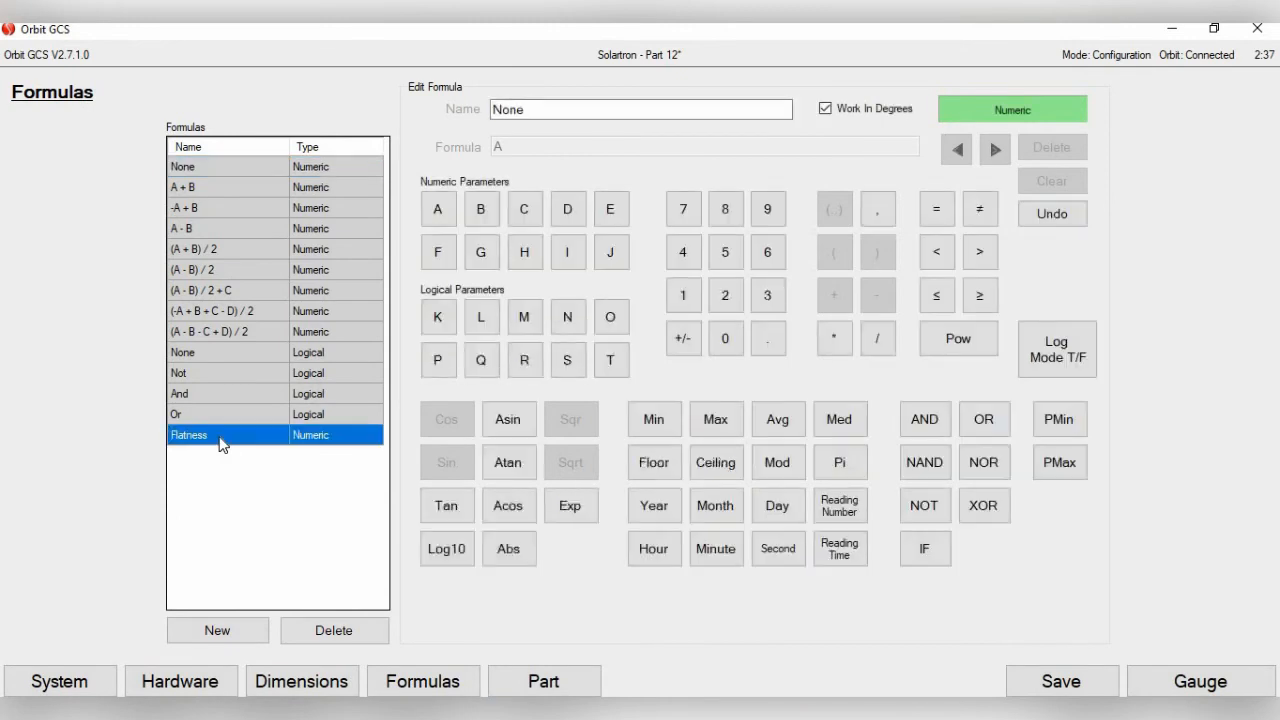
left_click(521, 147)
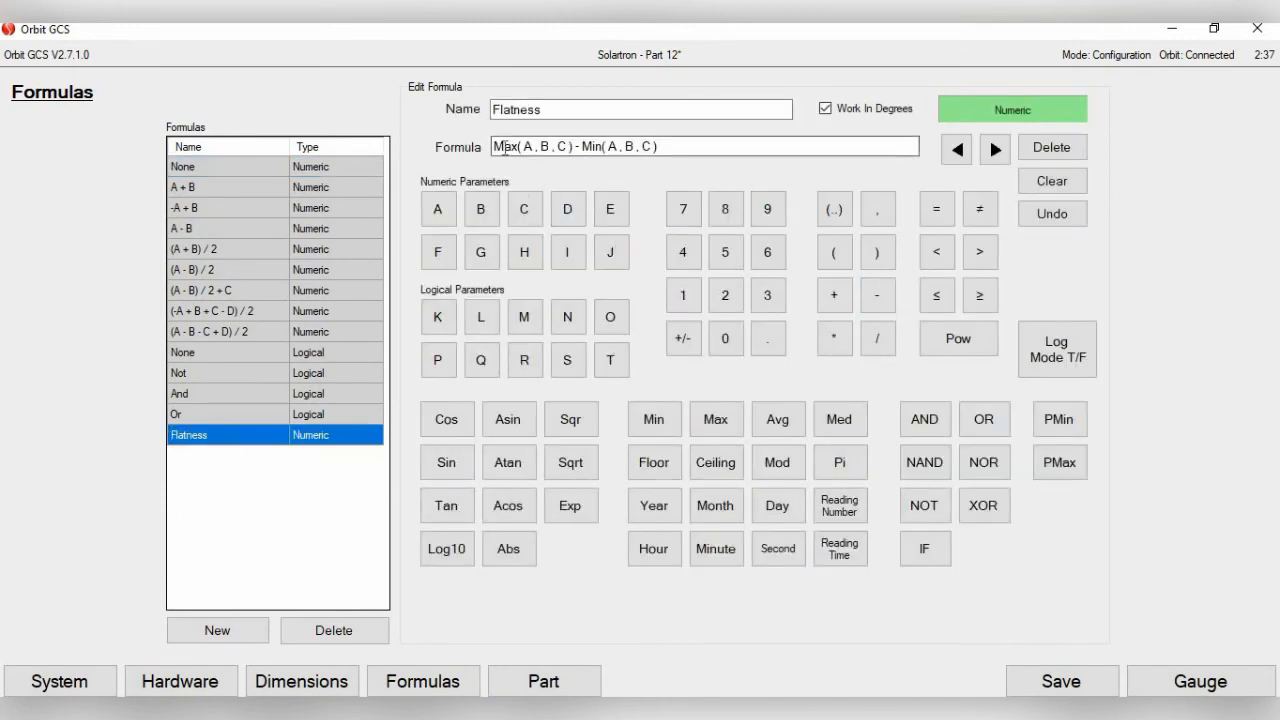
left_click(611, 249)
left_click(597, 146)
Assign the custom Flatness formula to the Flatness dimension.
left_click(327, 690)
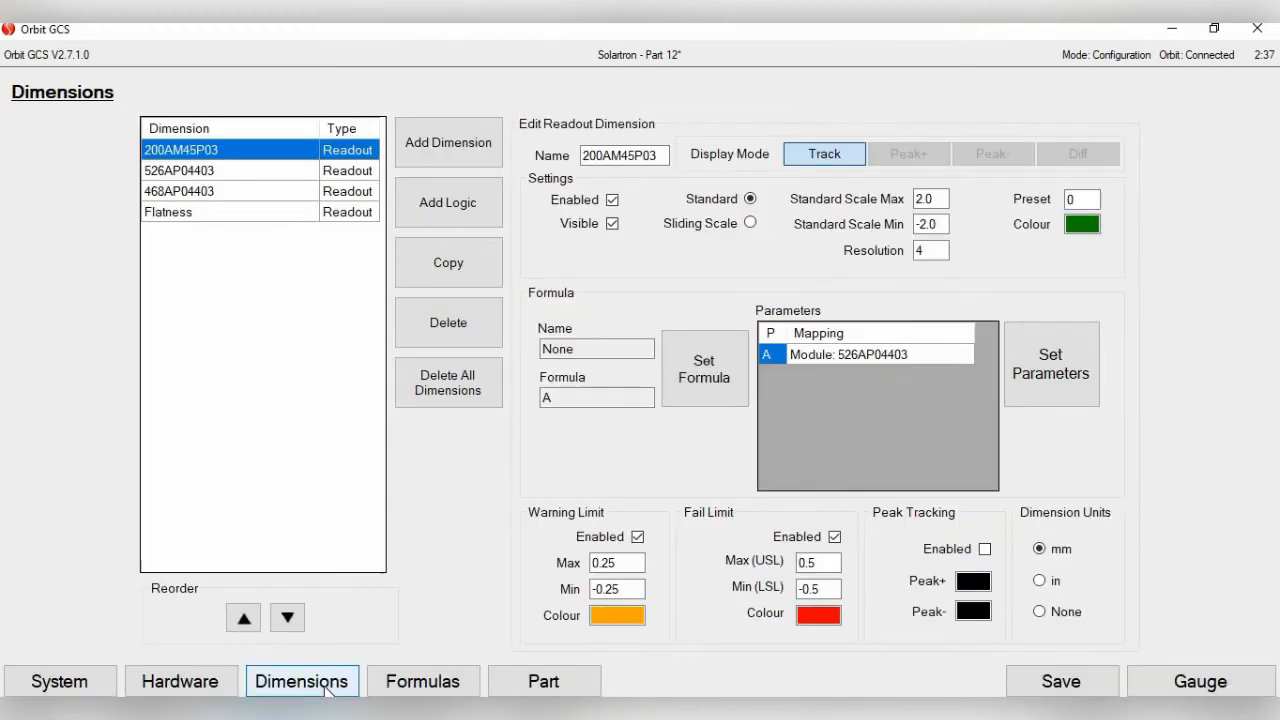
left_click(255, 213)
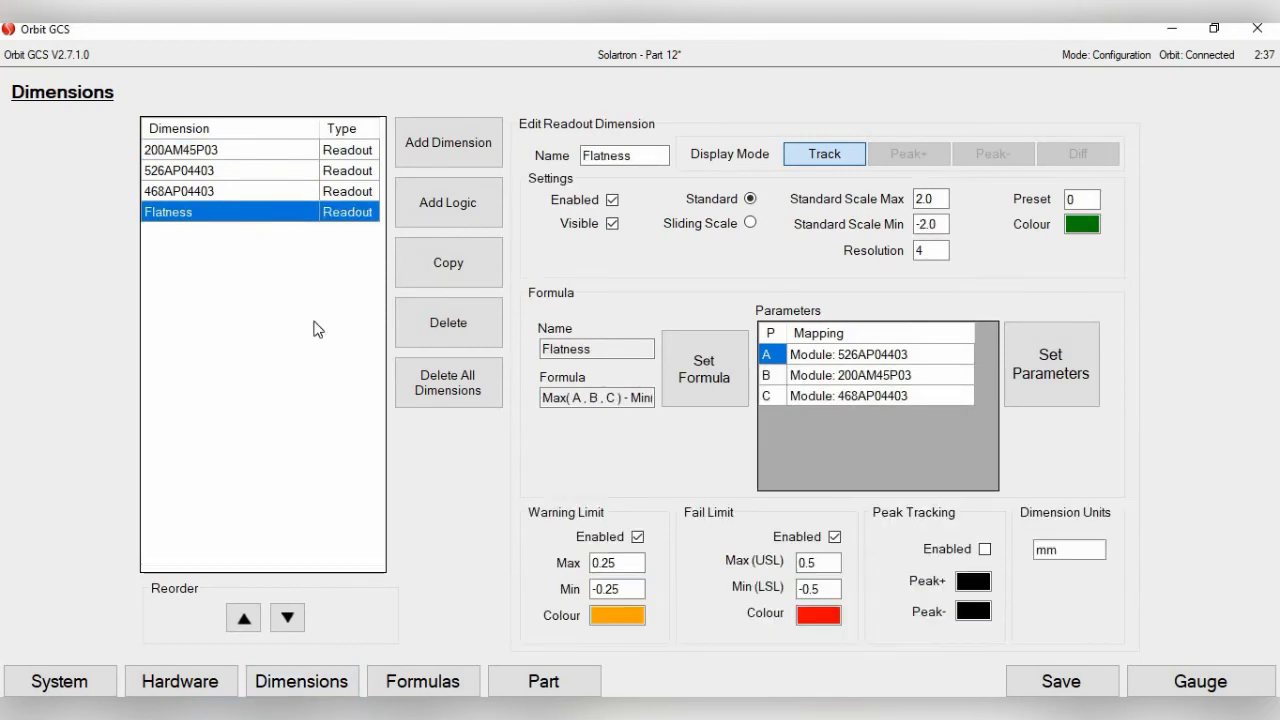
left_click(714, 370)
left_click(964, 158)
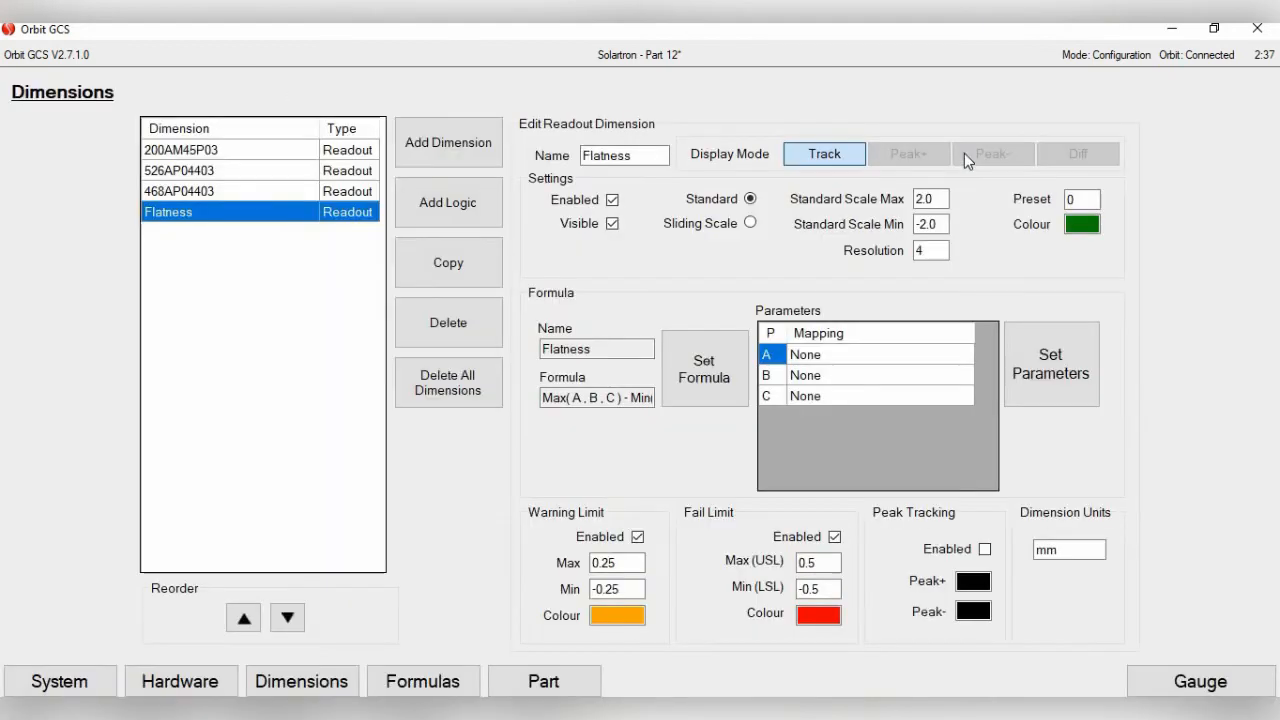
Map the Flatness formula's parameters A, B and C to modules 526AP04403, 200AM45P03 and 468AP04403.
left_click(1062, 360)
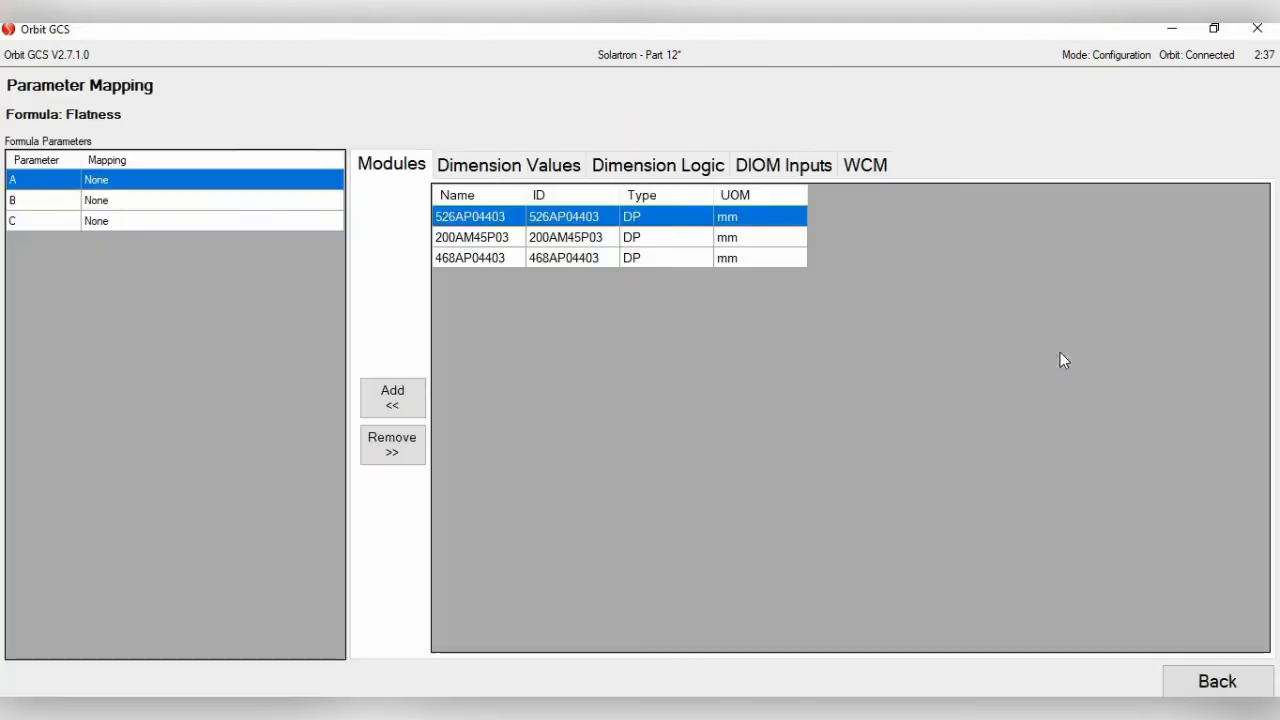
left_click(401, 406)
left_click(401, 406)
left_click(401, 406)
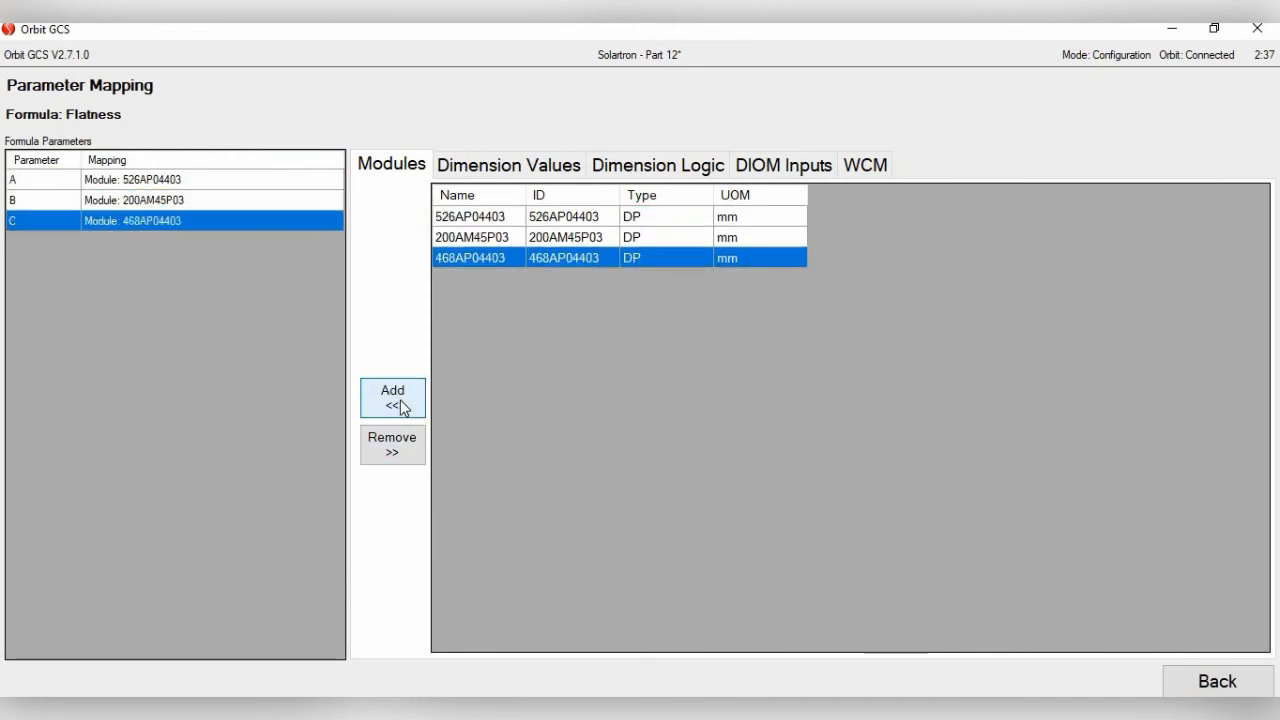
left_click(1207, 686)
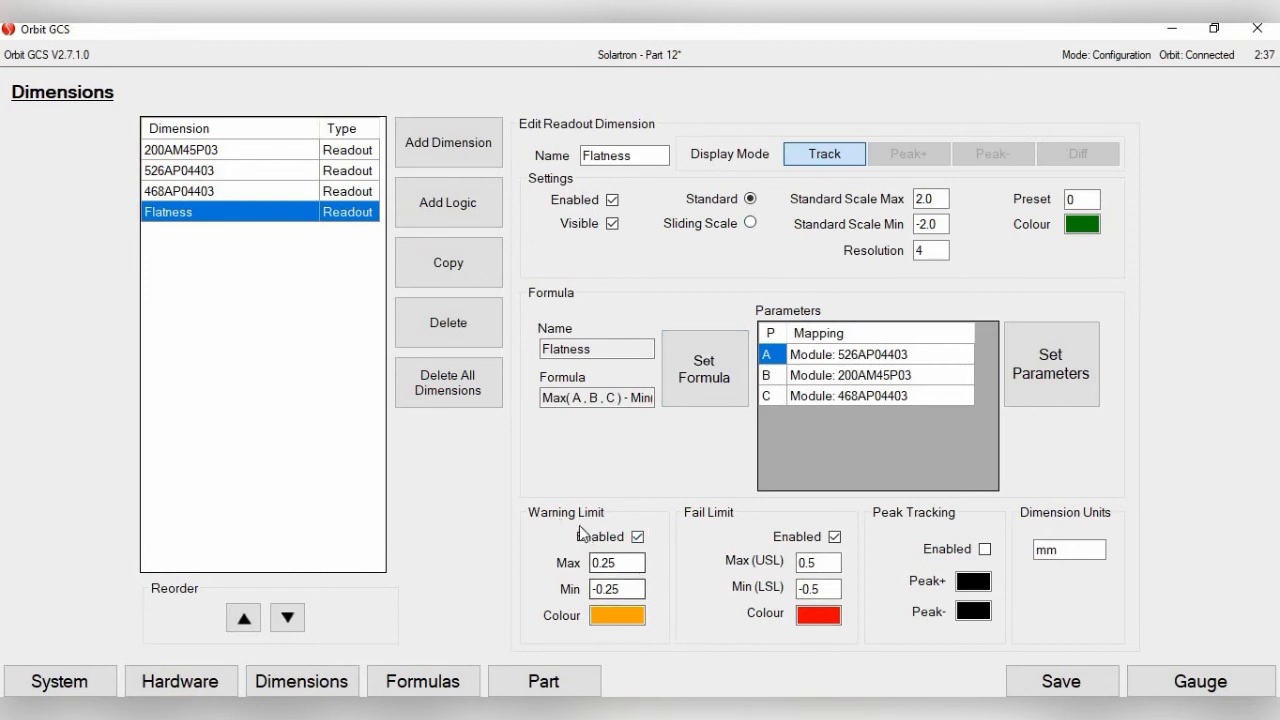
Check the Flatness dimension's warning and fail limits, and save Part 12.
left_click(623, 564)
left_click(627, 590)
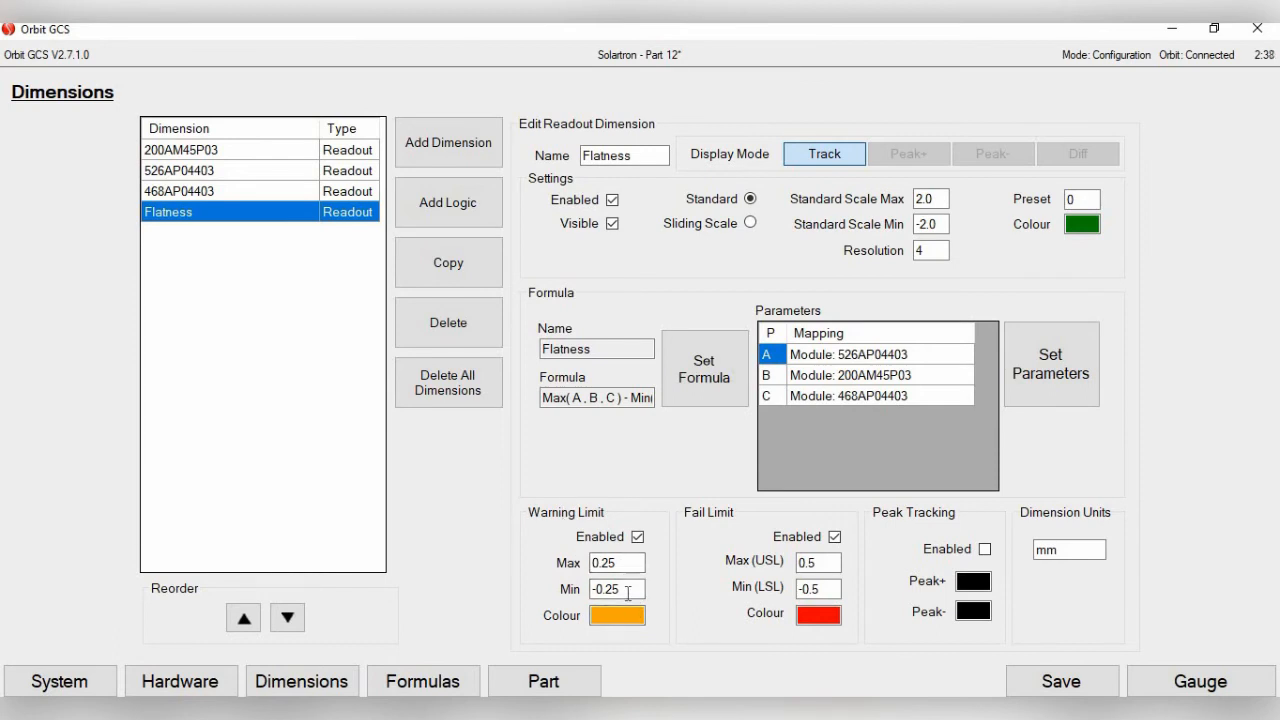
left_click(829, 564)
left_click(833, 590)
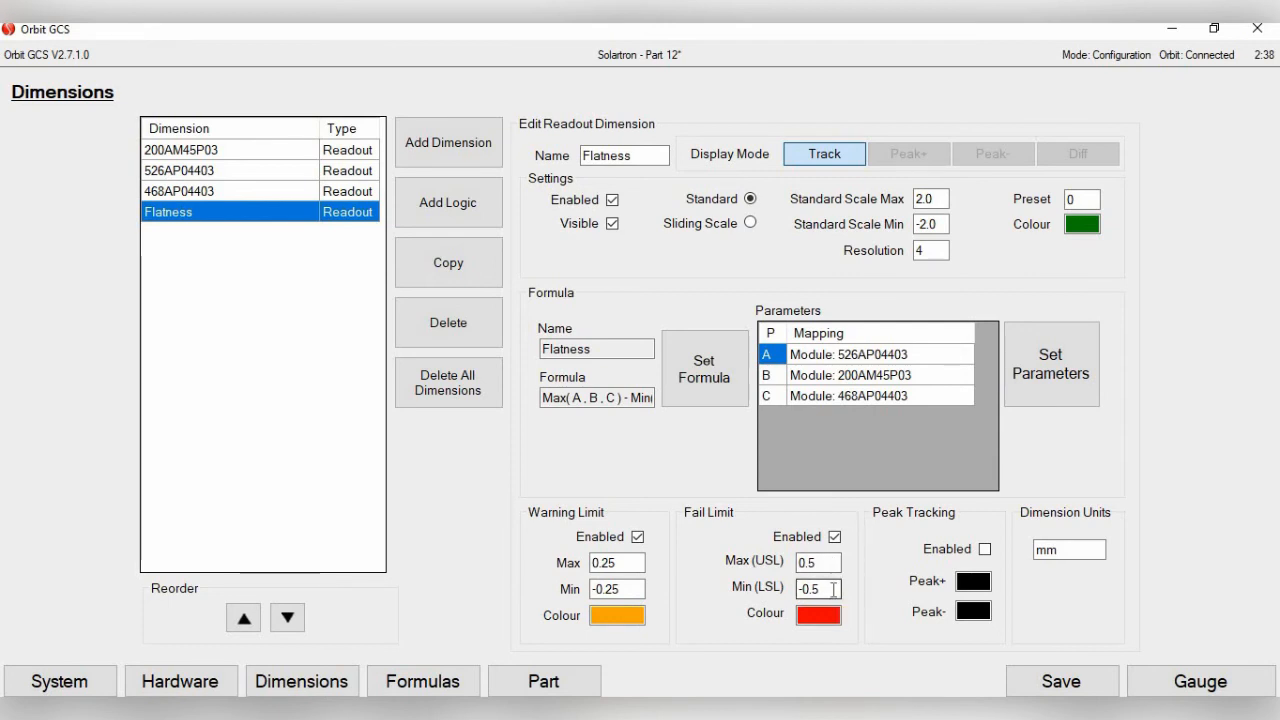
left_click(1062, 683)
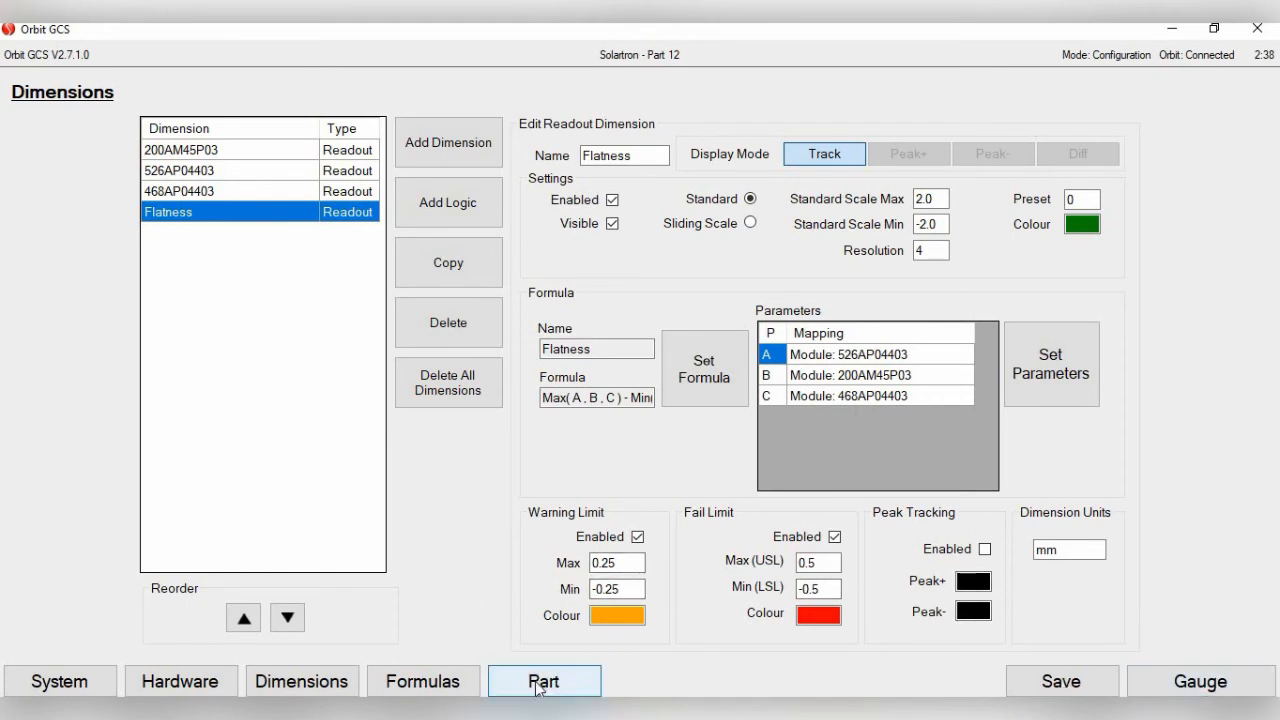
In Part 12's chart display configuration, set the line width of the Fail Limit Max and Fail Limit Min lines to 5.
left_click(588, 690)
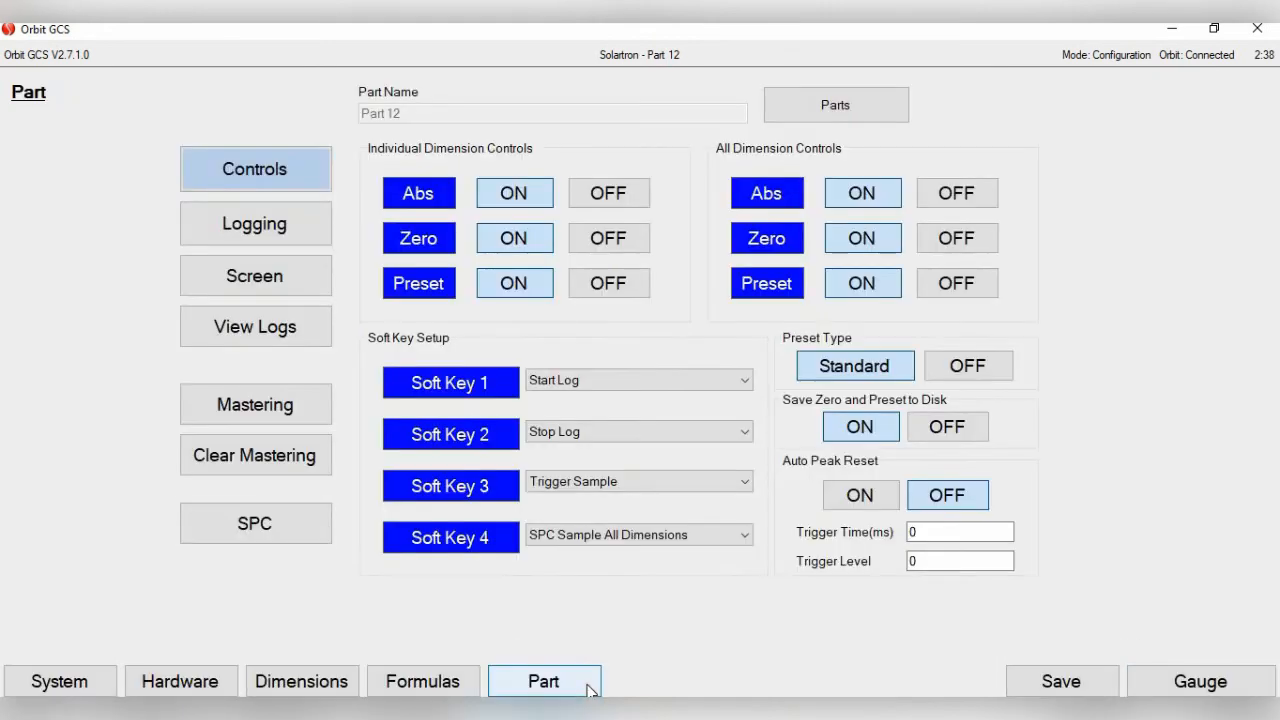
left_click(273, 280)
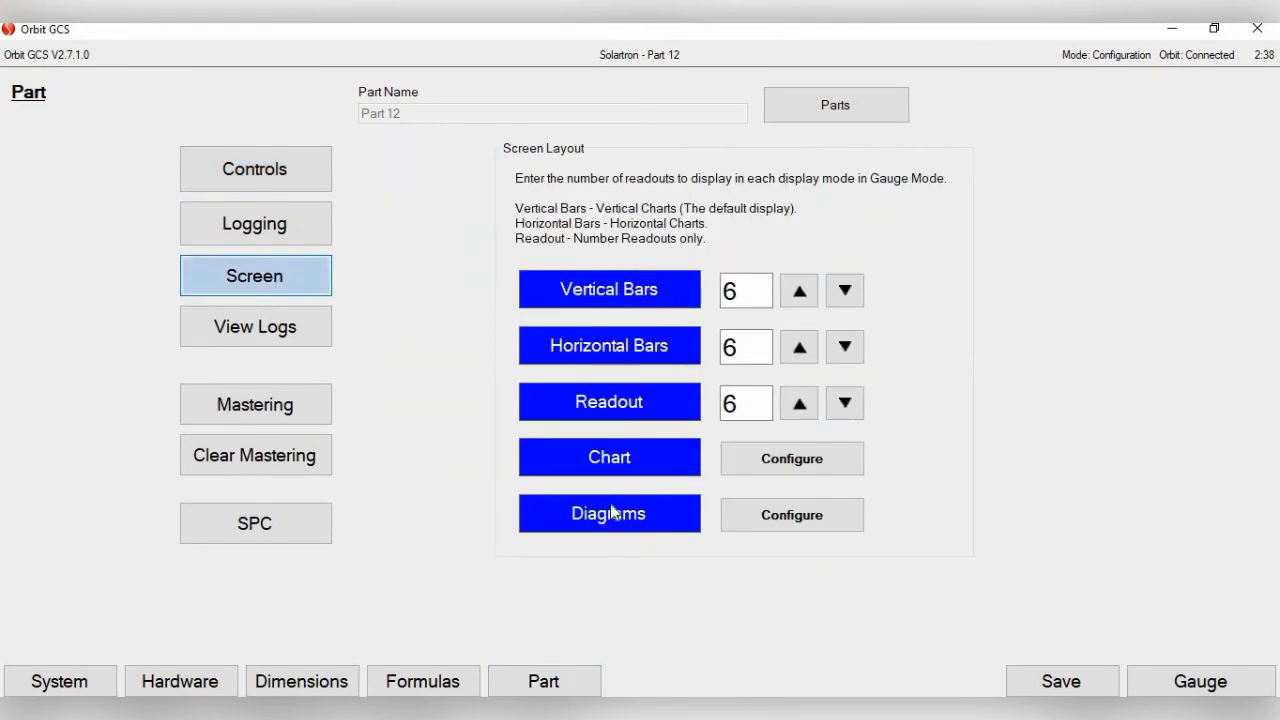
left_click(822, 460)
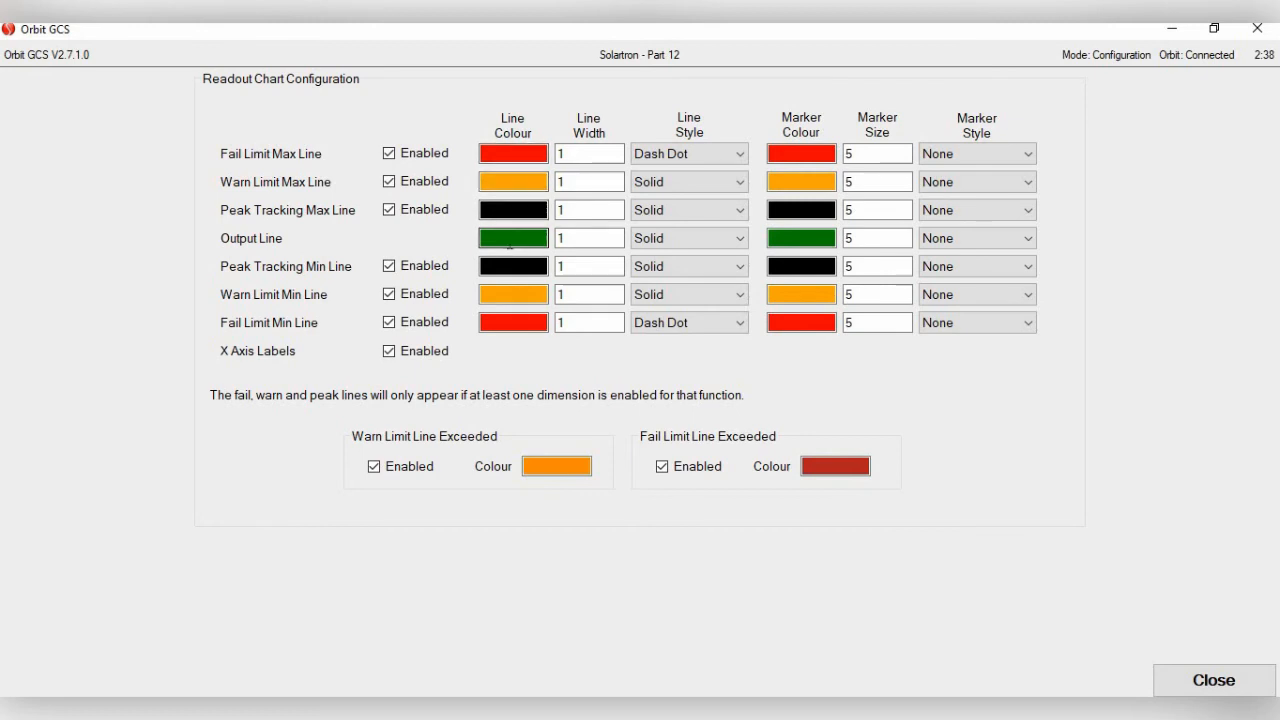
left_click(578, 159)
type("5")
left_click(582, 322)
key("BackSpace")
type("5")
Choose the Dash Dot line style for both the Fail Limit Max and Fail Limit Min lines.
left_click(740, 155)
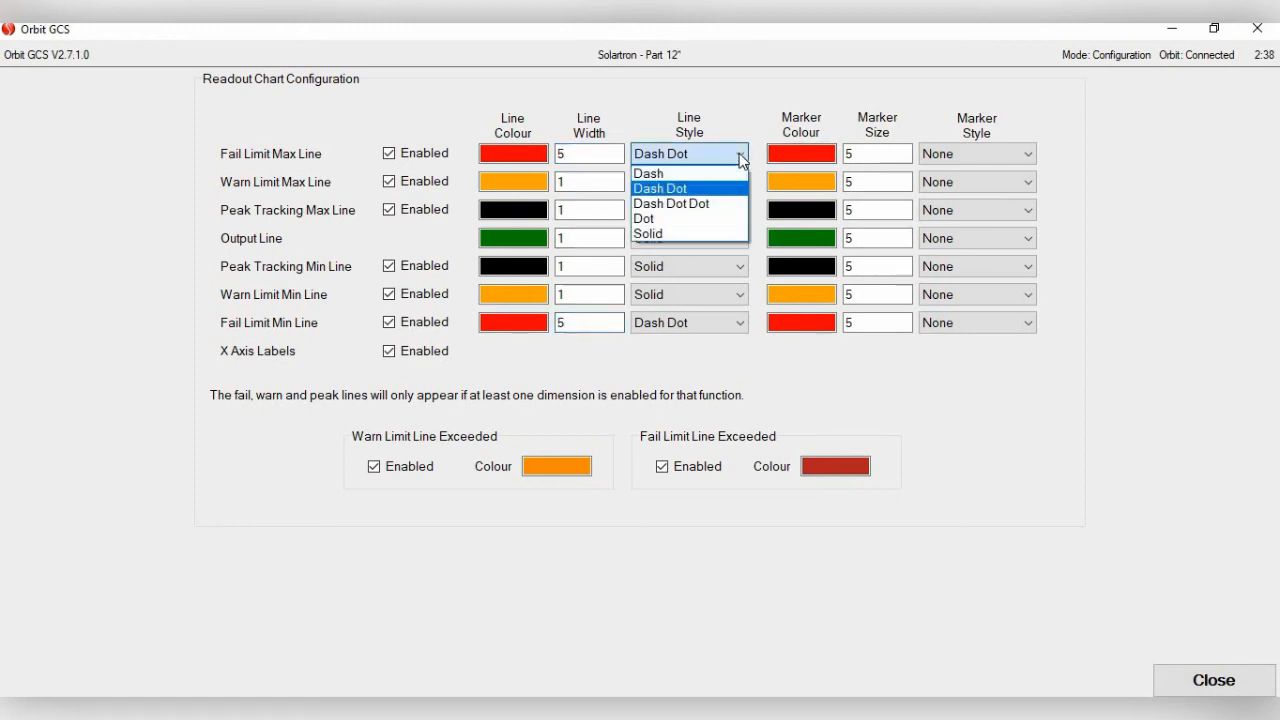
left_click(670, 191)
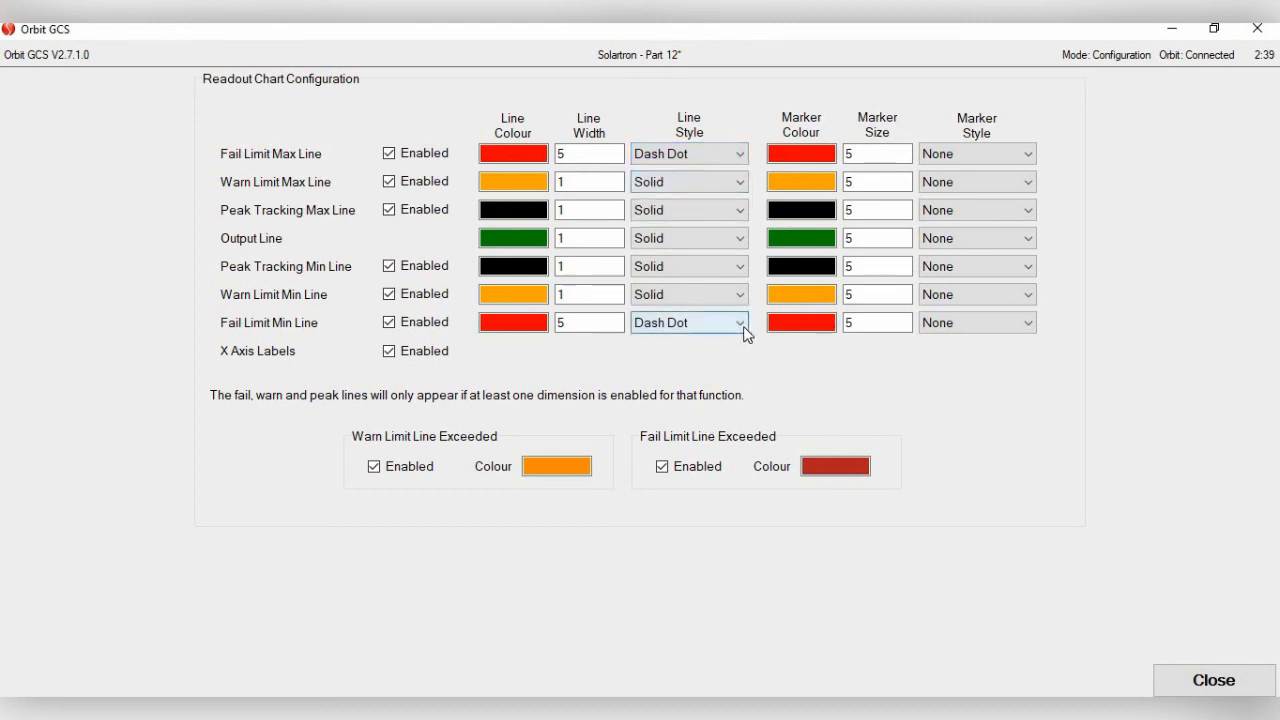
left_click(688, 330)
left_click(686, 354)
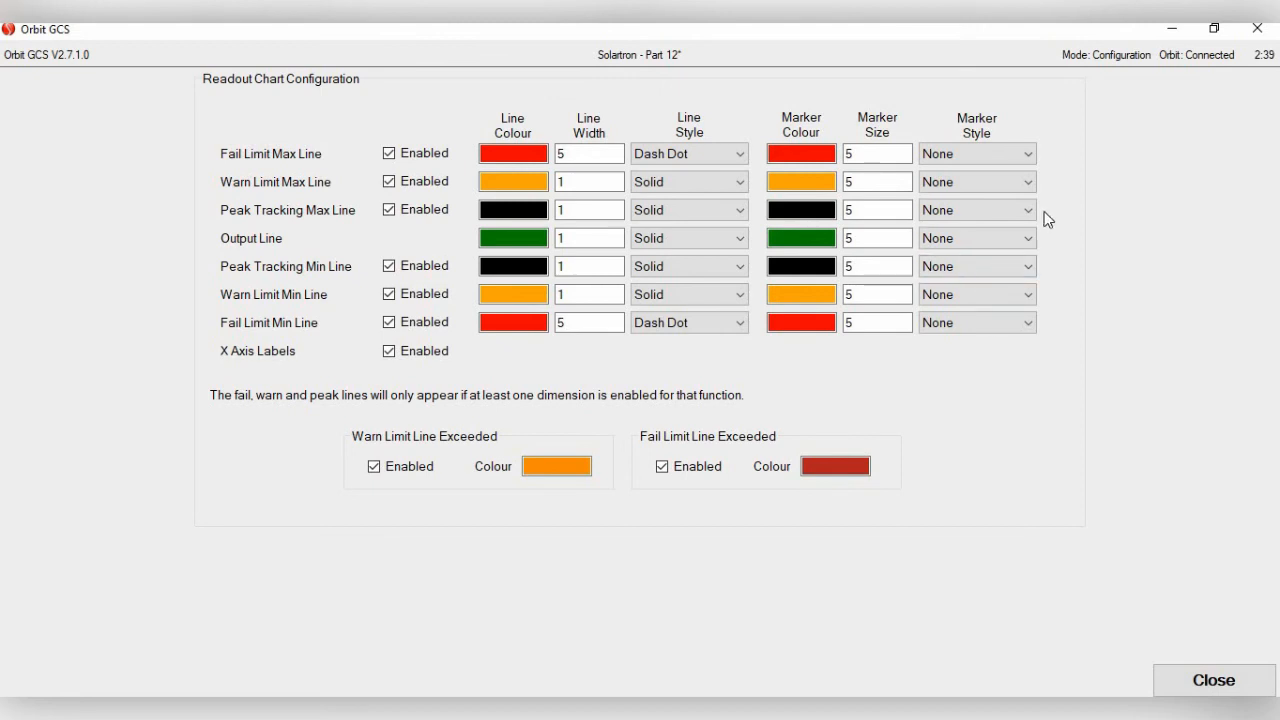
Give the Fail Limit Max and Fail Limit Min lines Square markers.
left_click(1027, 160)
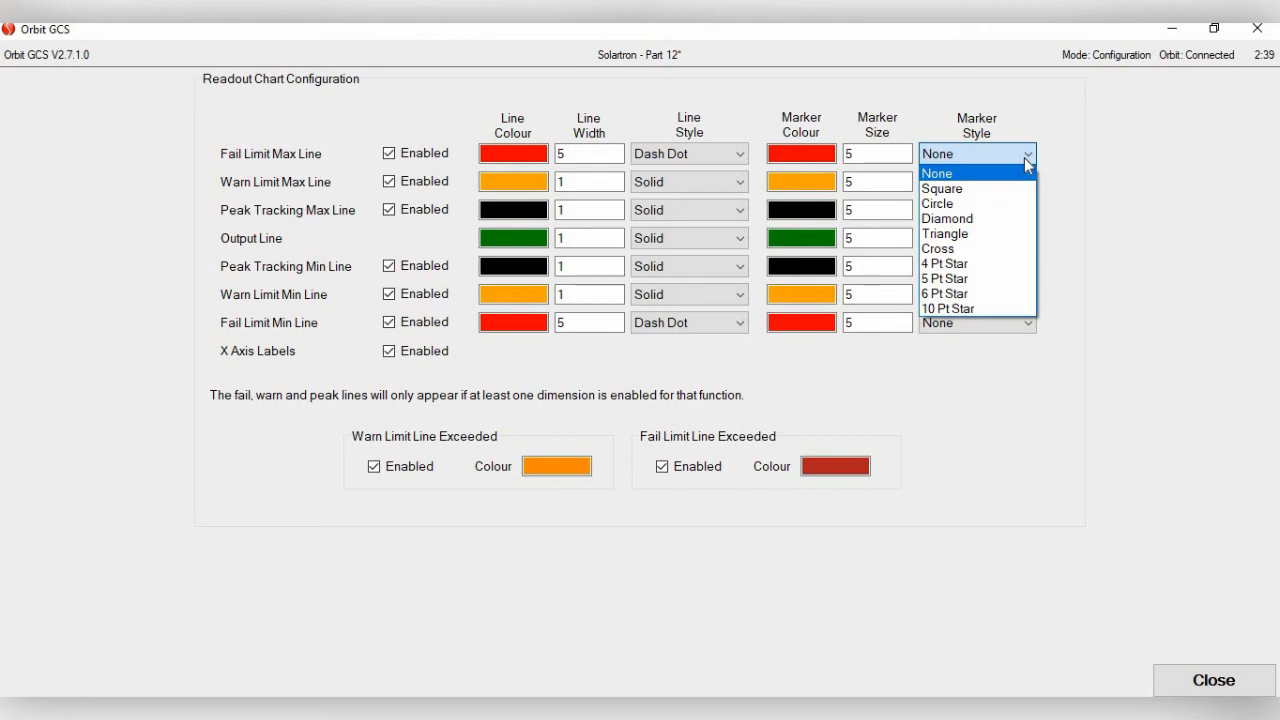
left_click(1008, 188)
key("Tab")
left_click(1030, 324)
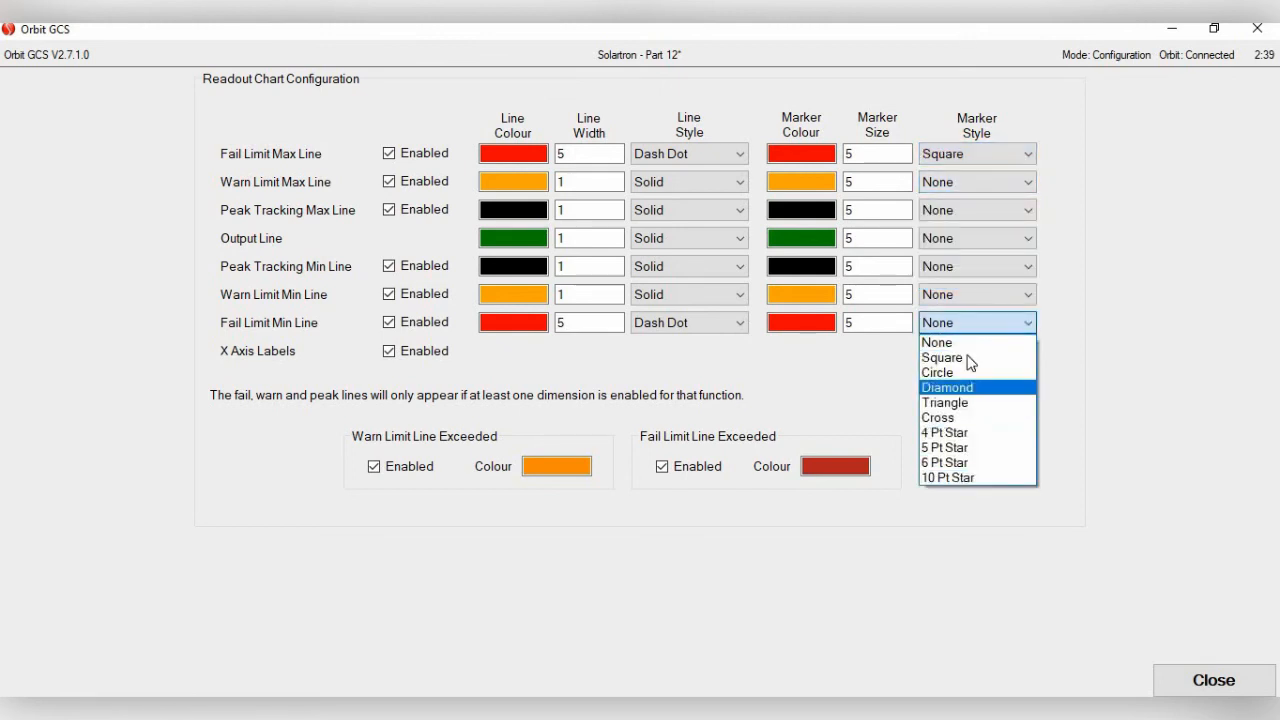
left_click(1004, 358)
Set the marker size of the Fail Limit Min and Fail Limit Max lines to 10.
key("shift+Tab")
key("BackSpace")
type("10")
left_click(872, 156)
key("BackSpace")
type("10")
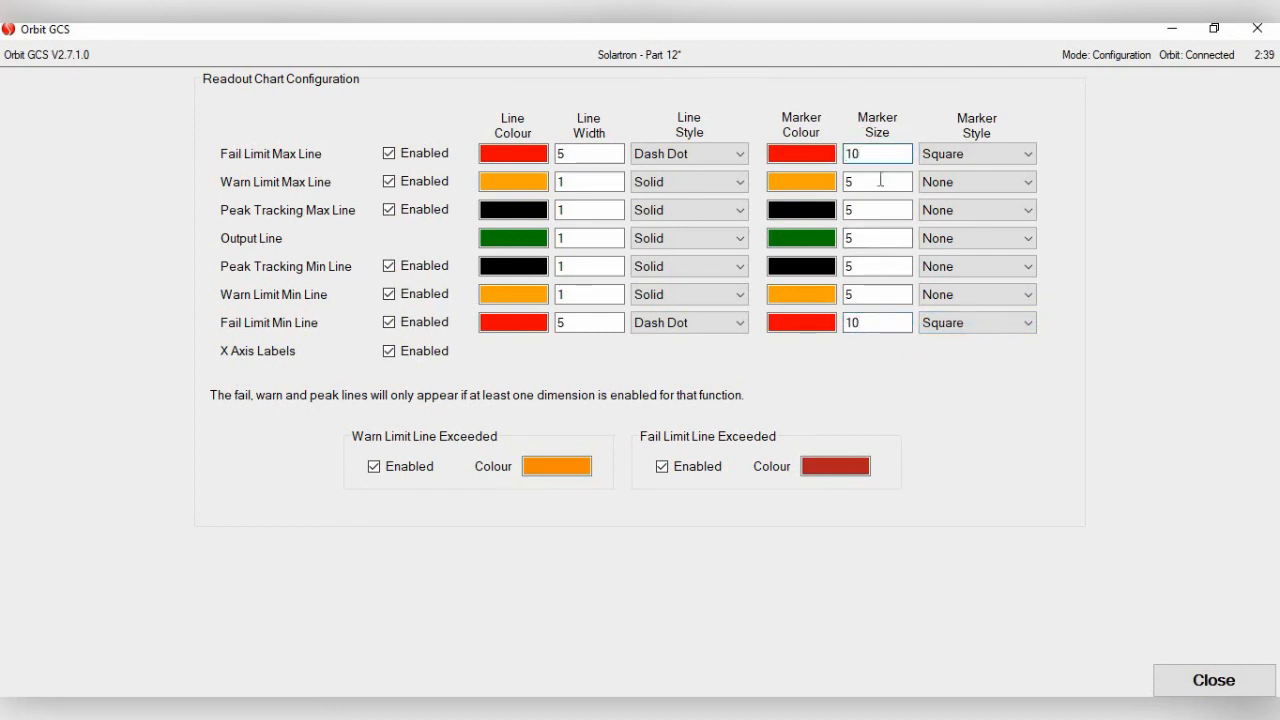
Set the Output Line's marker style to Triangle.
left_click(866, 238)
left_click(1028, 240)
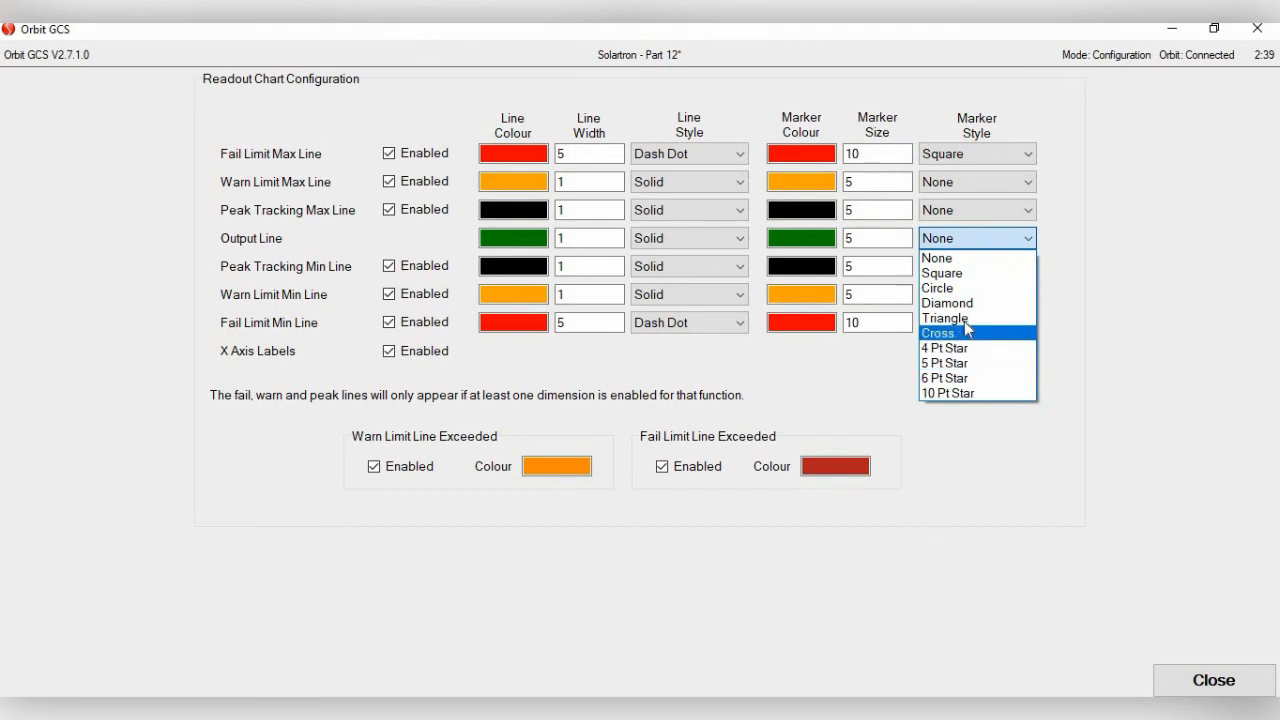
left_click(960, 318)
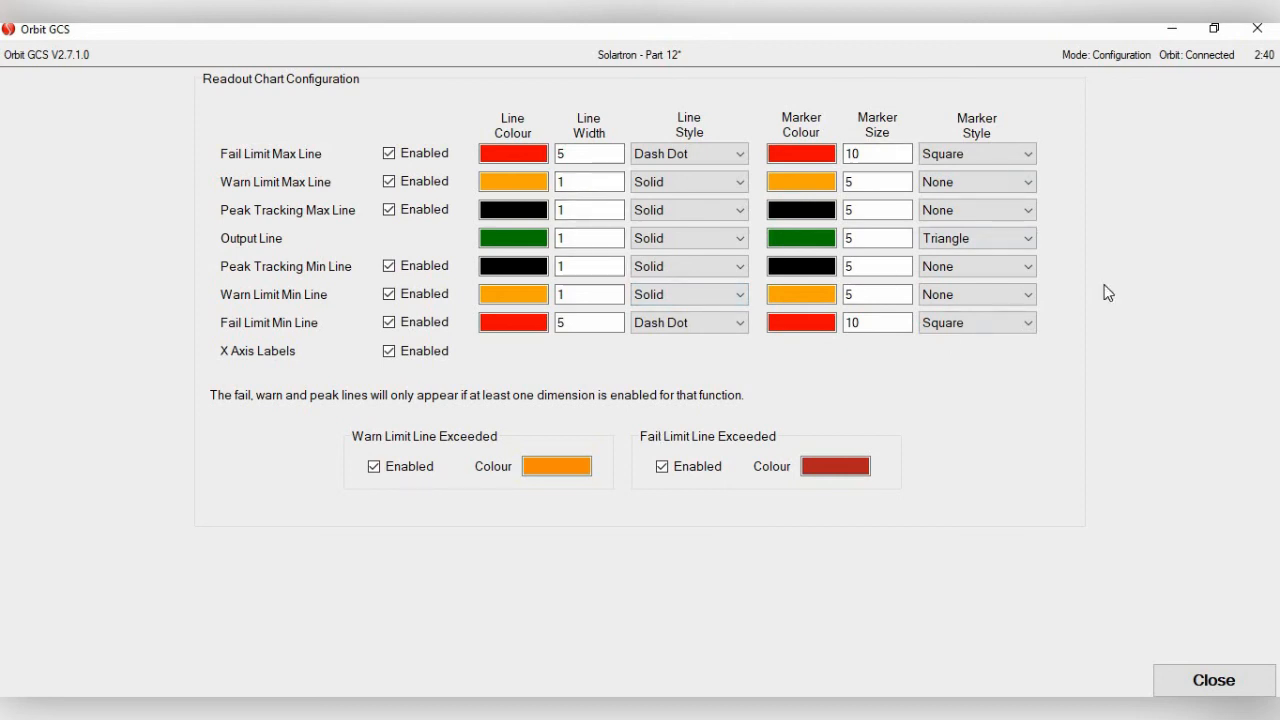
Close the chart configuration, save Part 12 and switch to Gauge mode to view the chart.
left_click(1205, 679)
left_click(1075, 682)
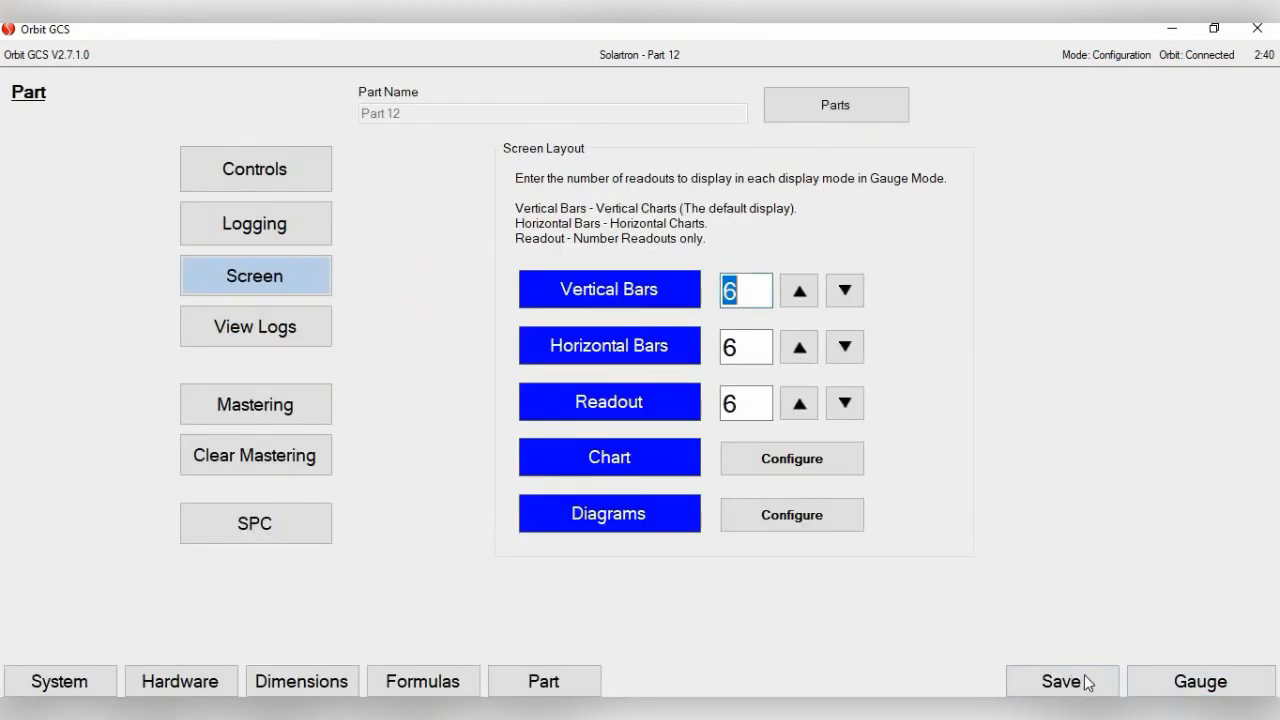
left_click(1155, 686)
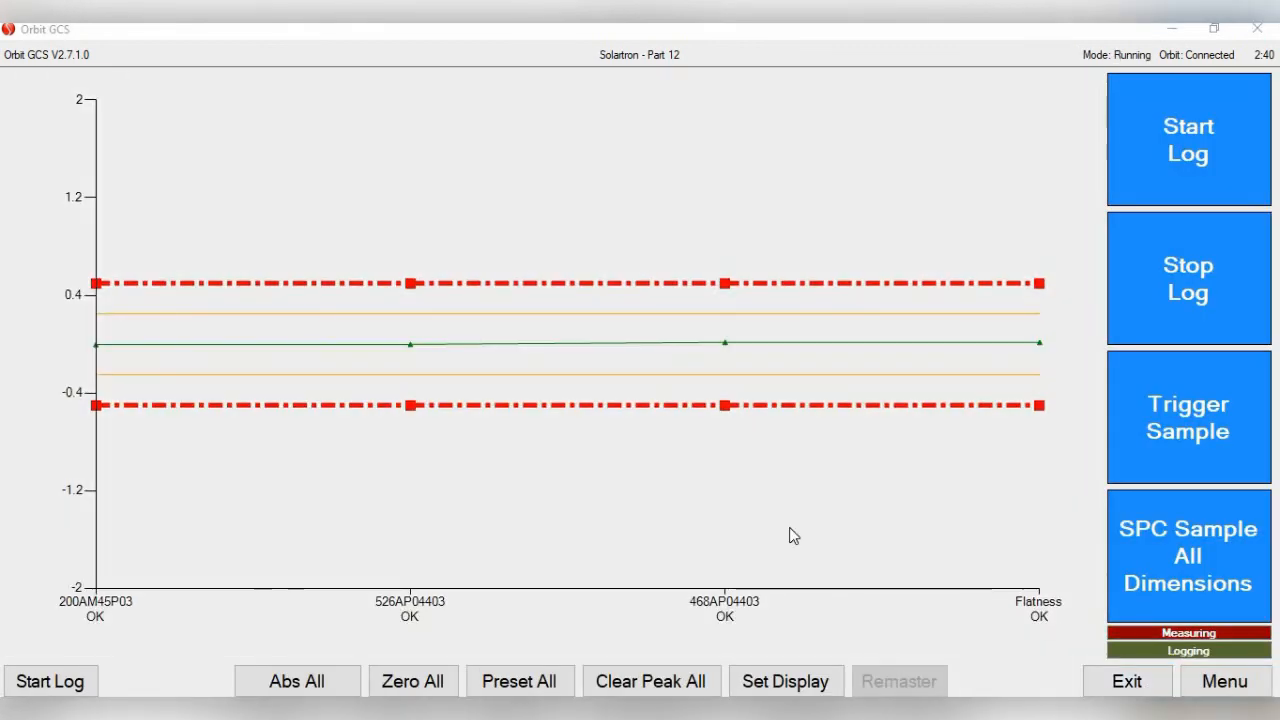